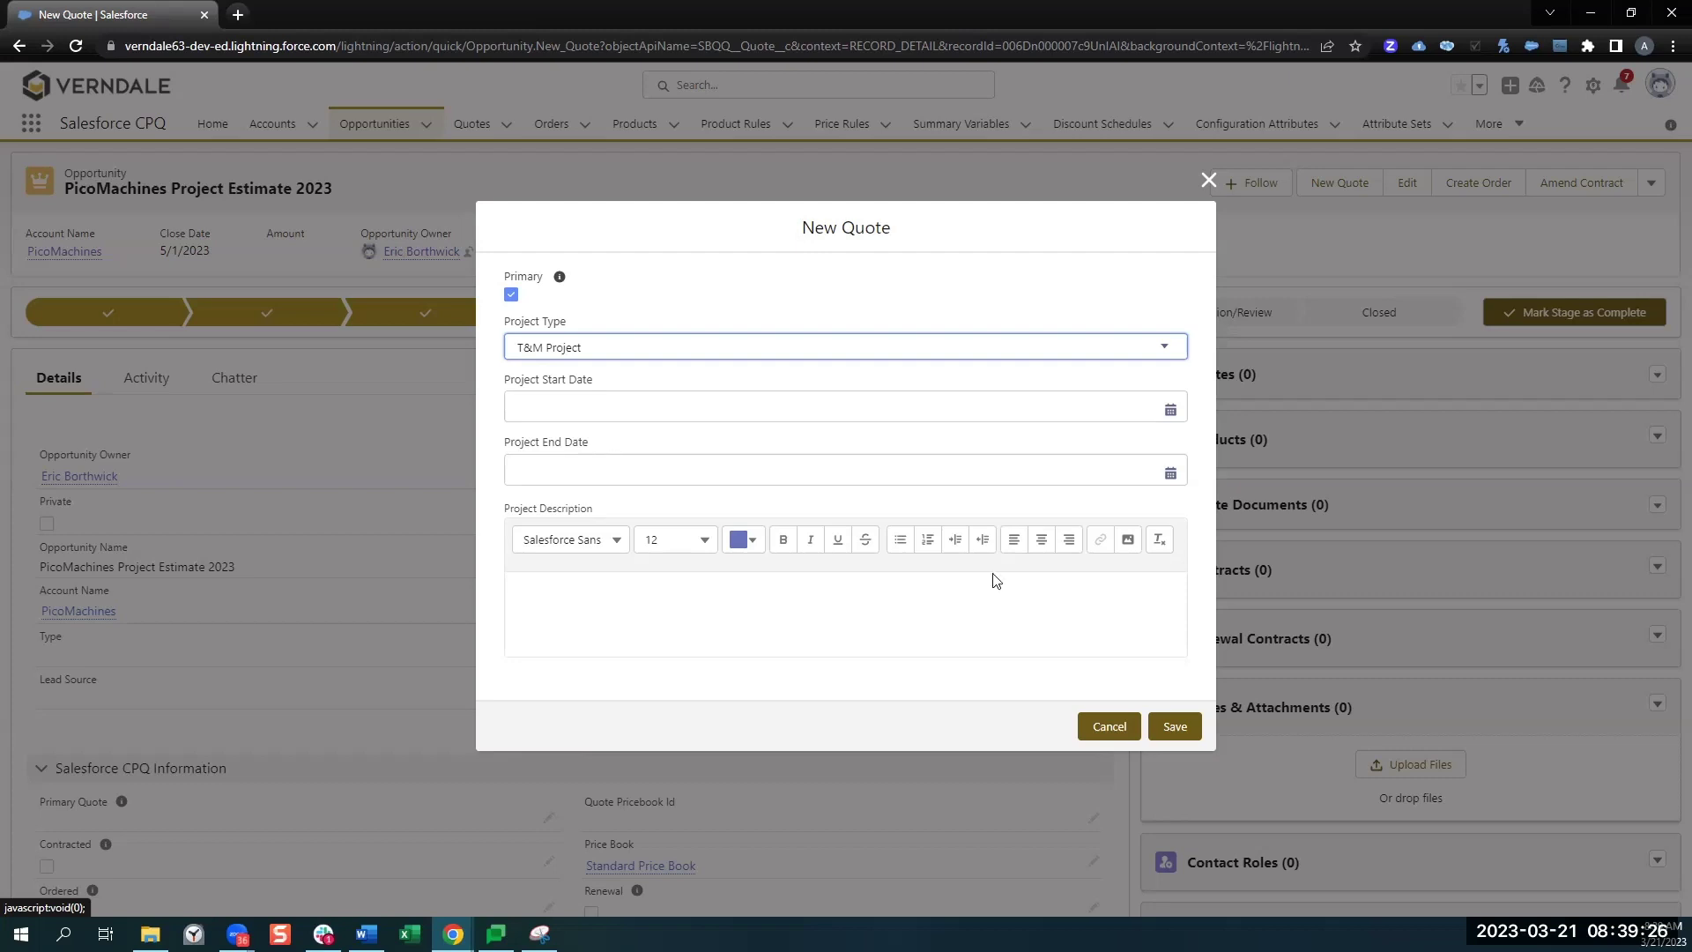
Step: Save the new T&M Project quote for the opportunity and open its record
{"action": "left_click", "coordinate": [1179, 730]}
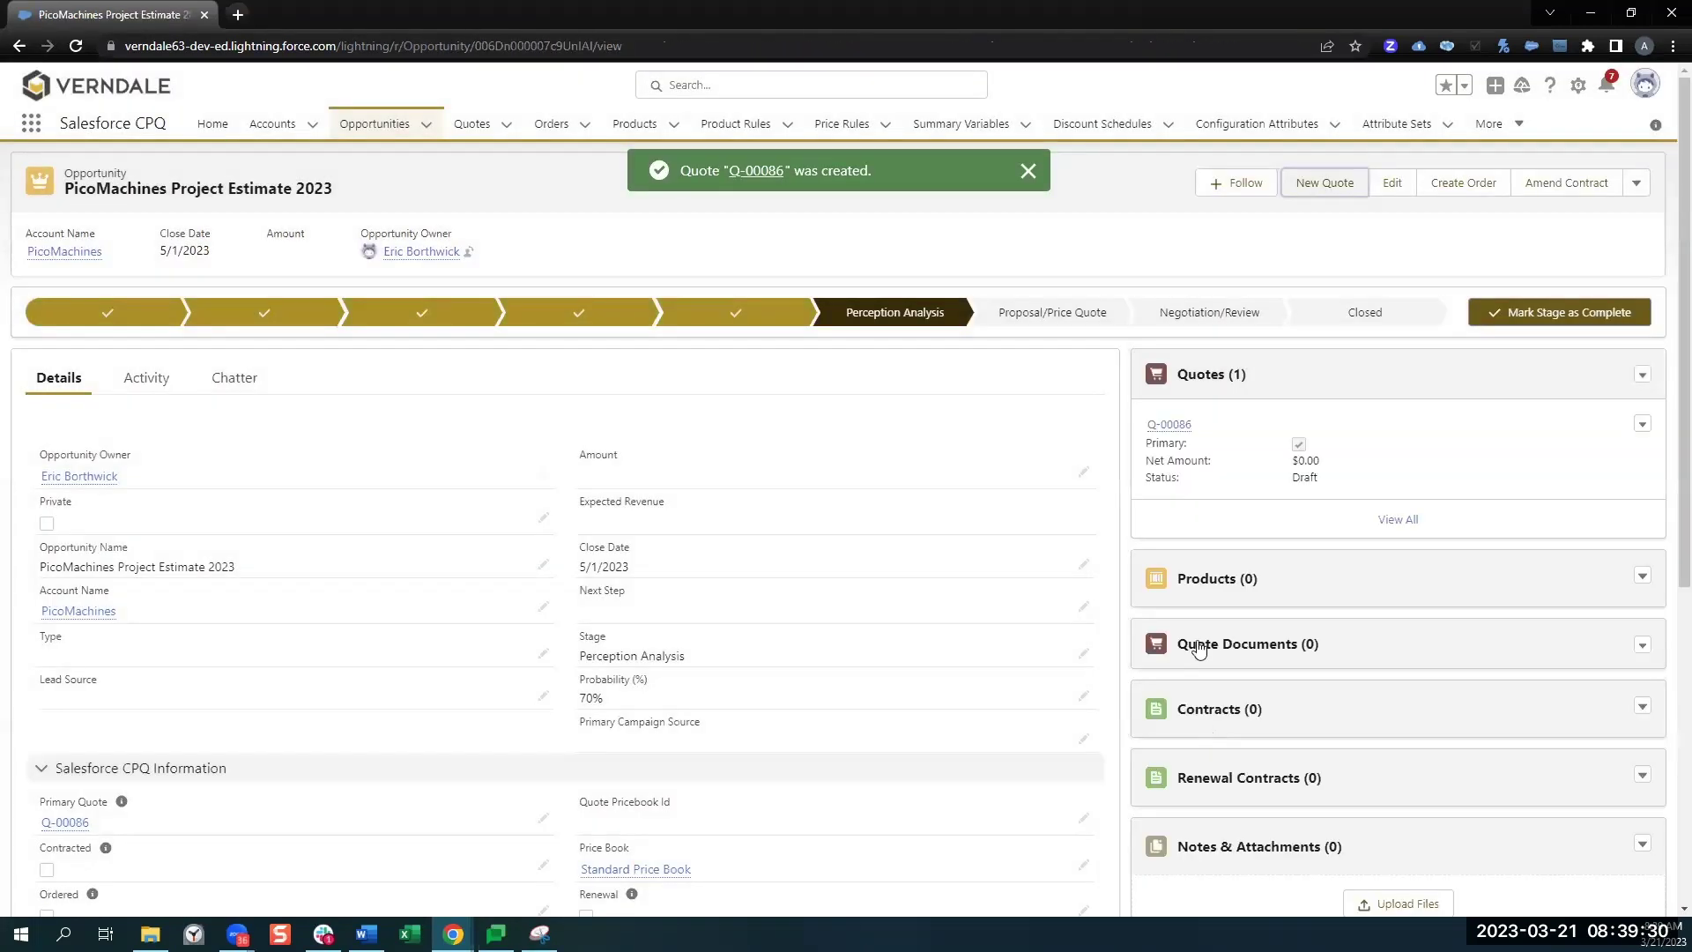
{"action": "left_click", "coordinate": [1168, 429]}
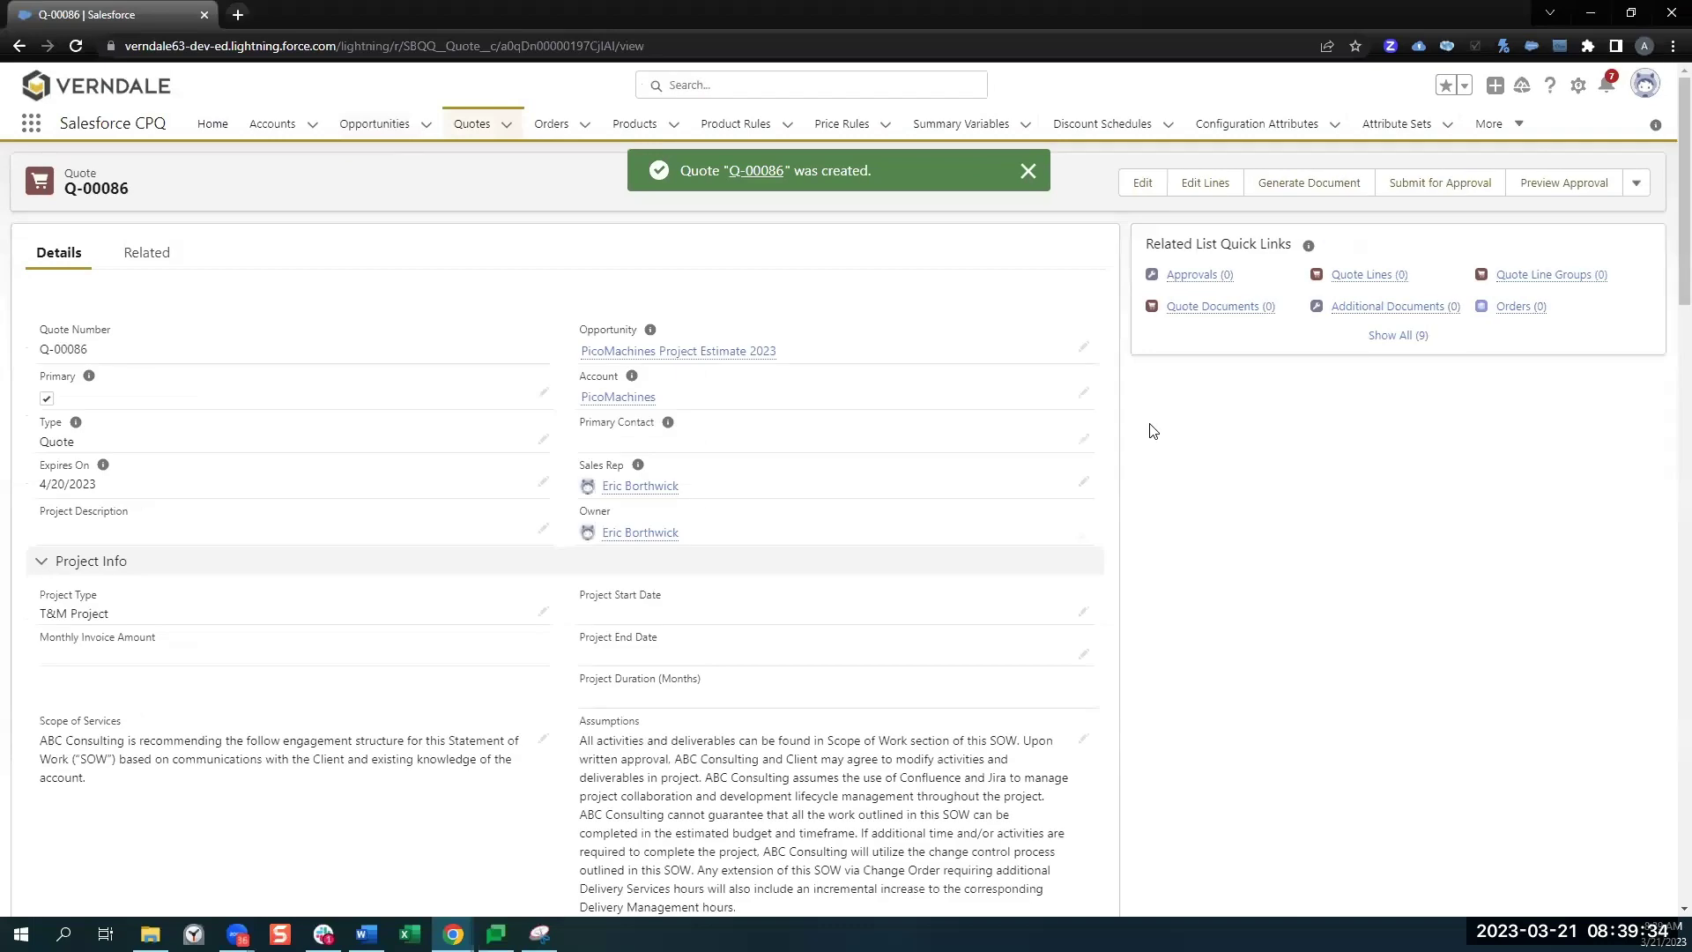
Step: Assign the client's contact as the quote's Primary Contact and save the record
{"action": "left_click", "coordinate": [1083, 437]}
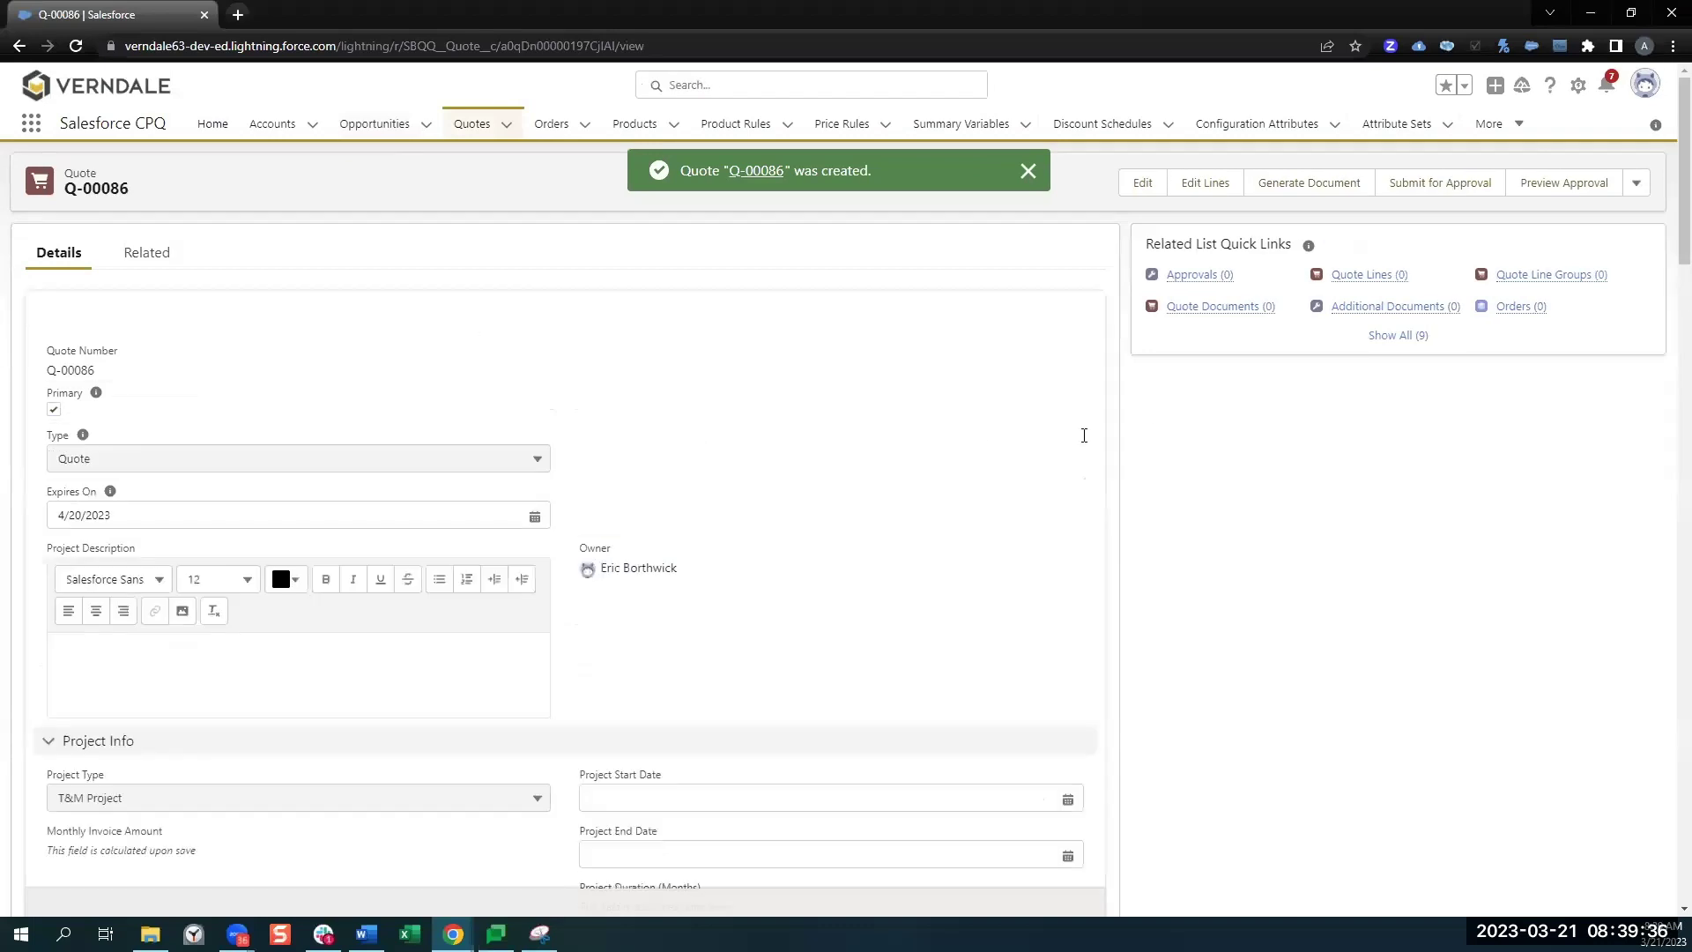
{"action": "left_click", "coordinate": [738, 485]}
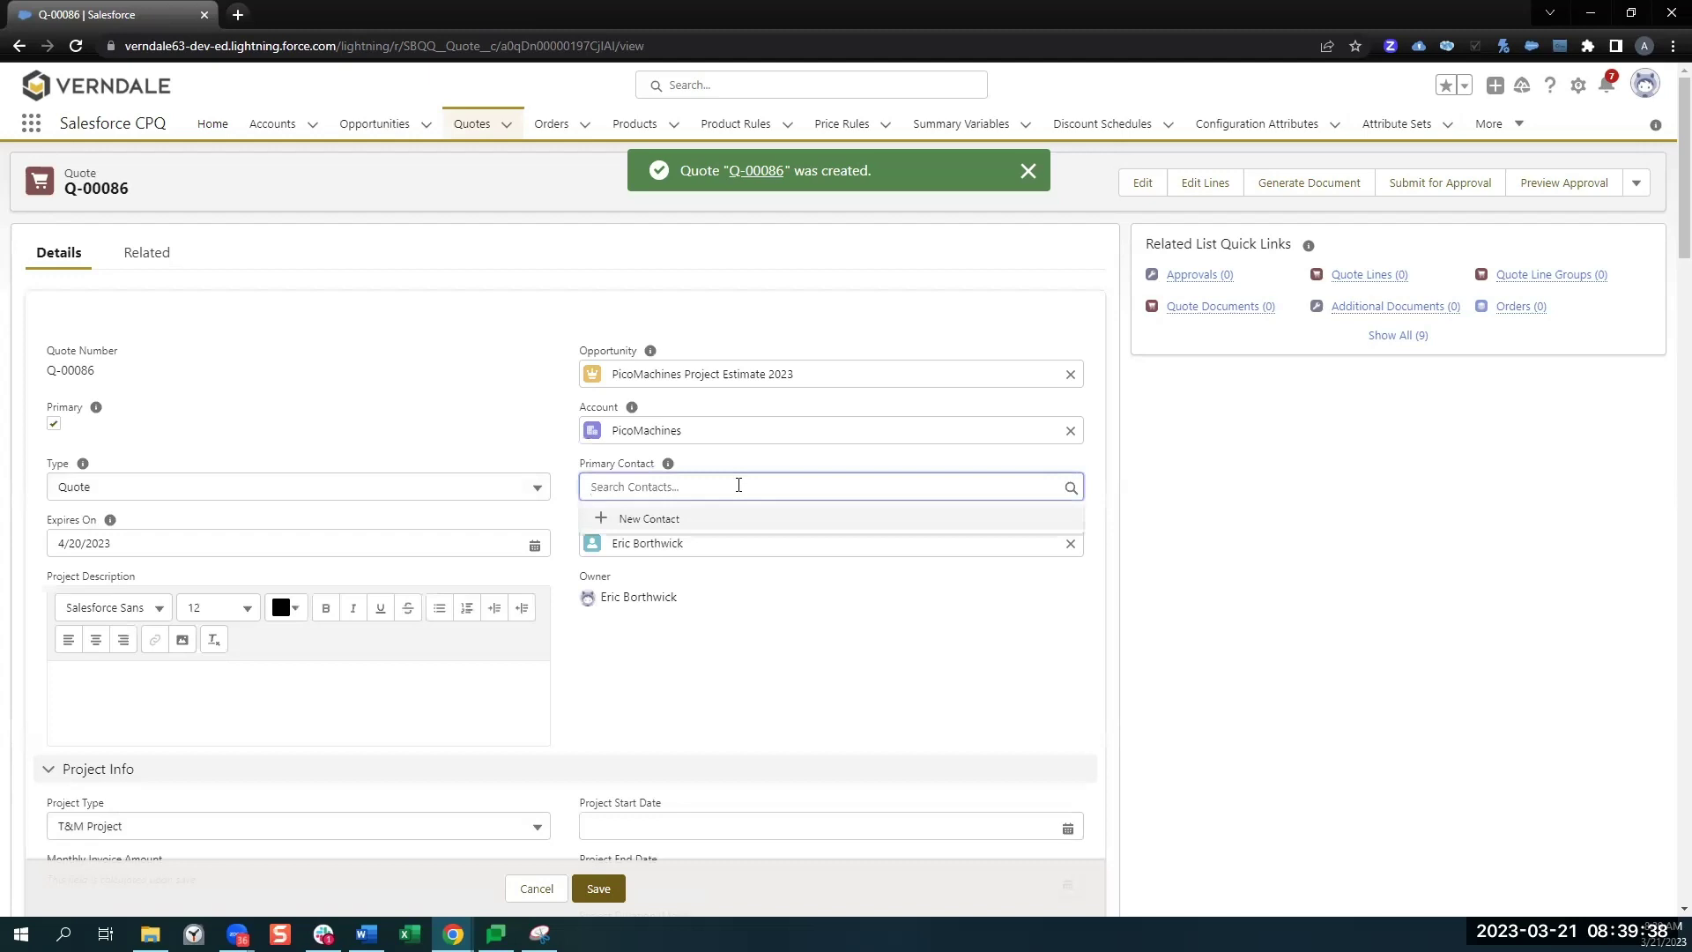
{"action": "type", "text": "goo"}
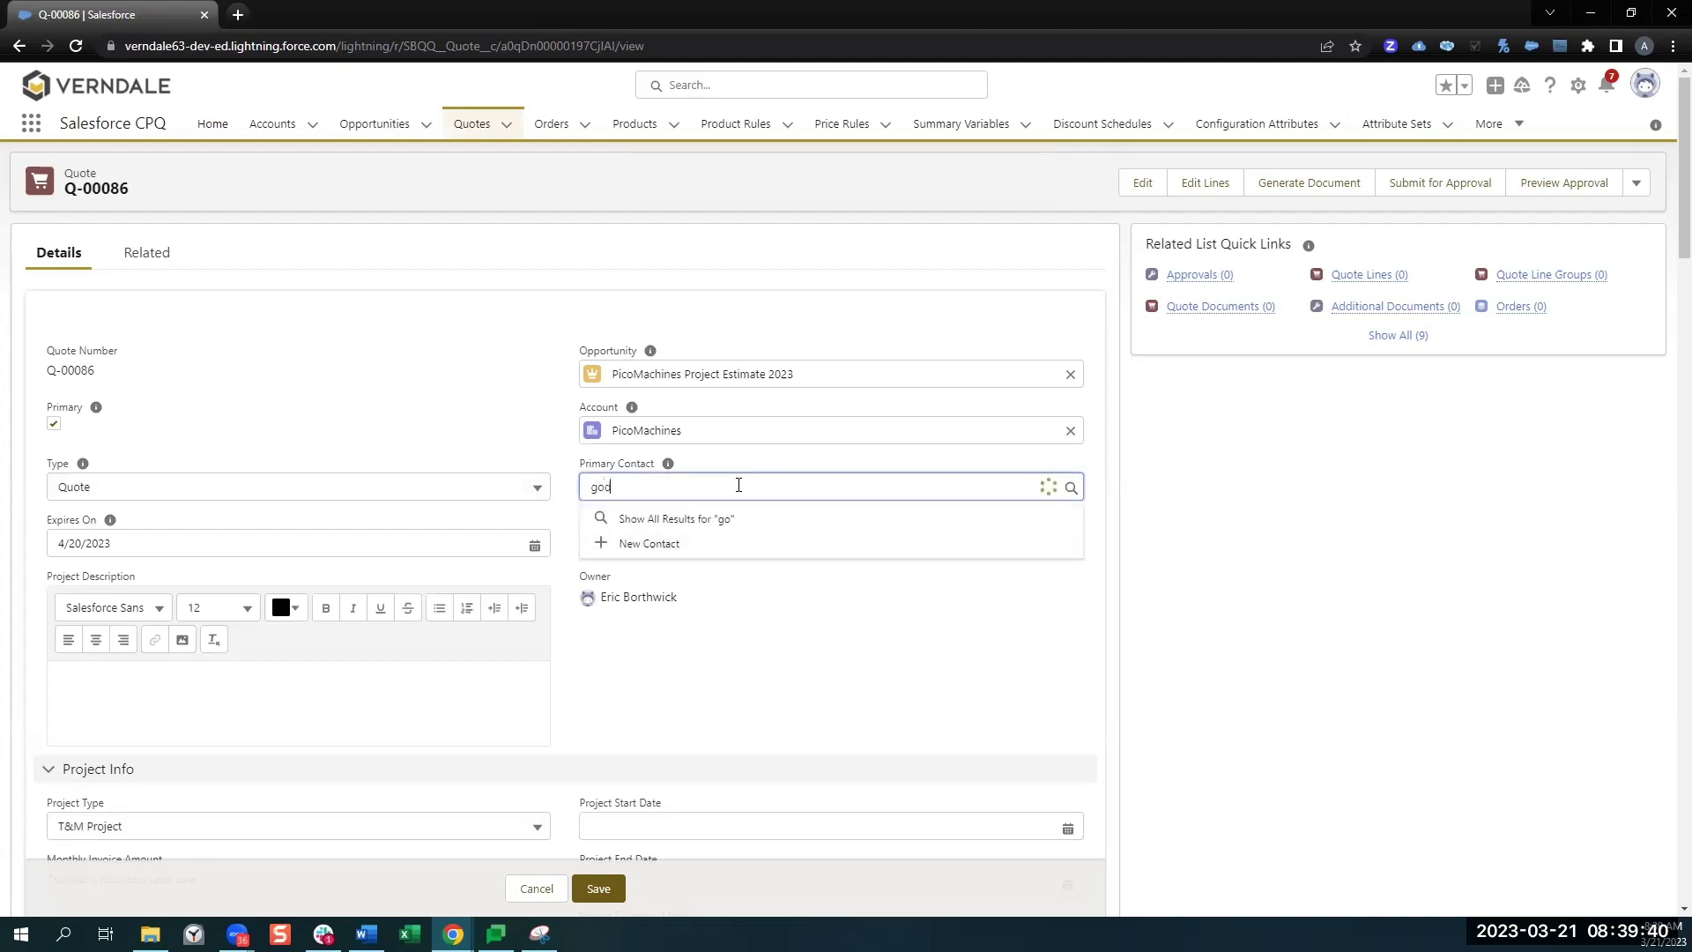
{"action": "left_click", "coordinate": [704, 551]}
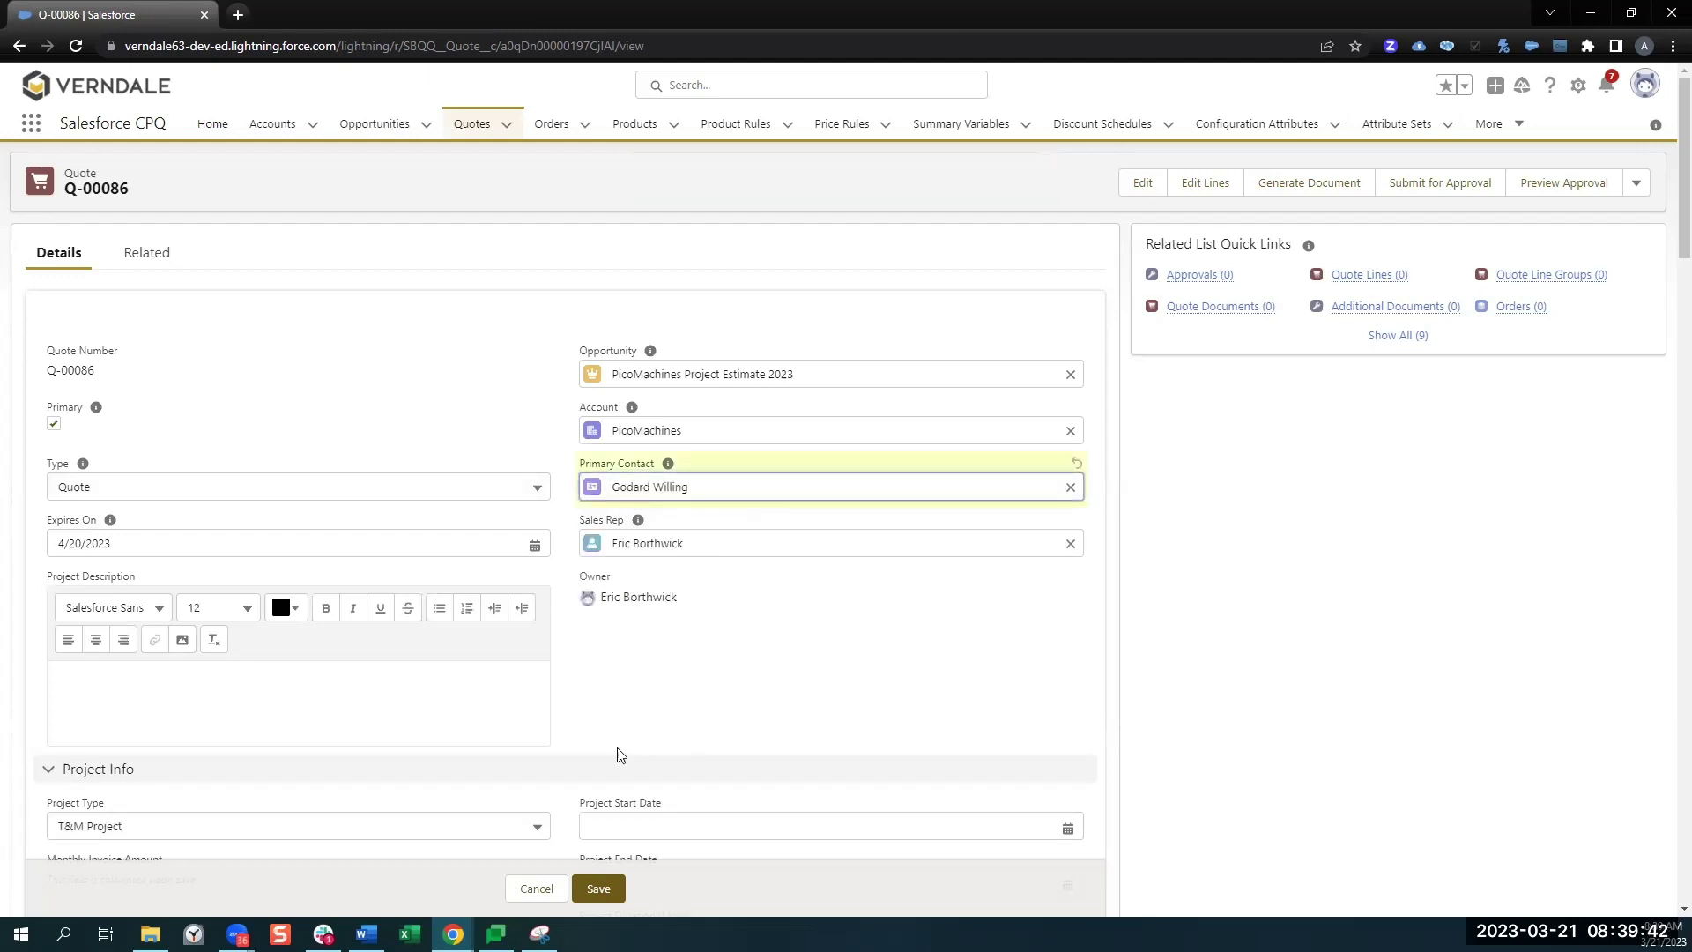
{"action": "left_click", "coordinate": [596, 890]}
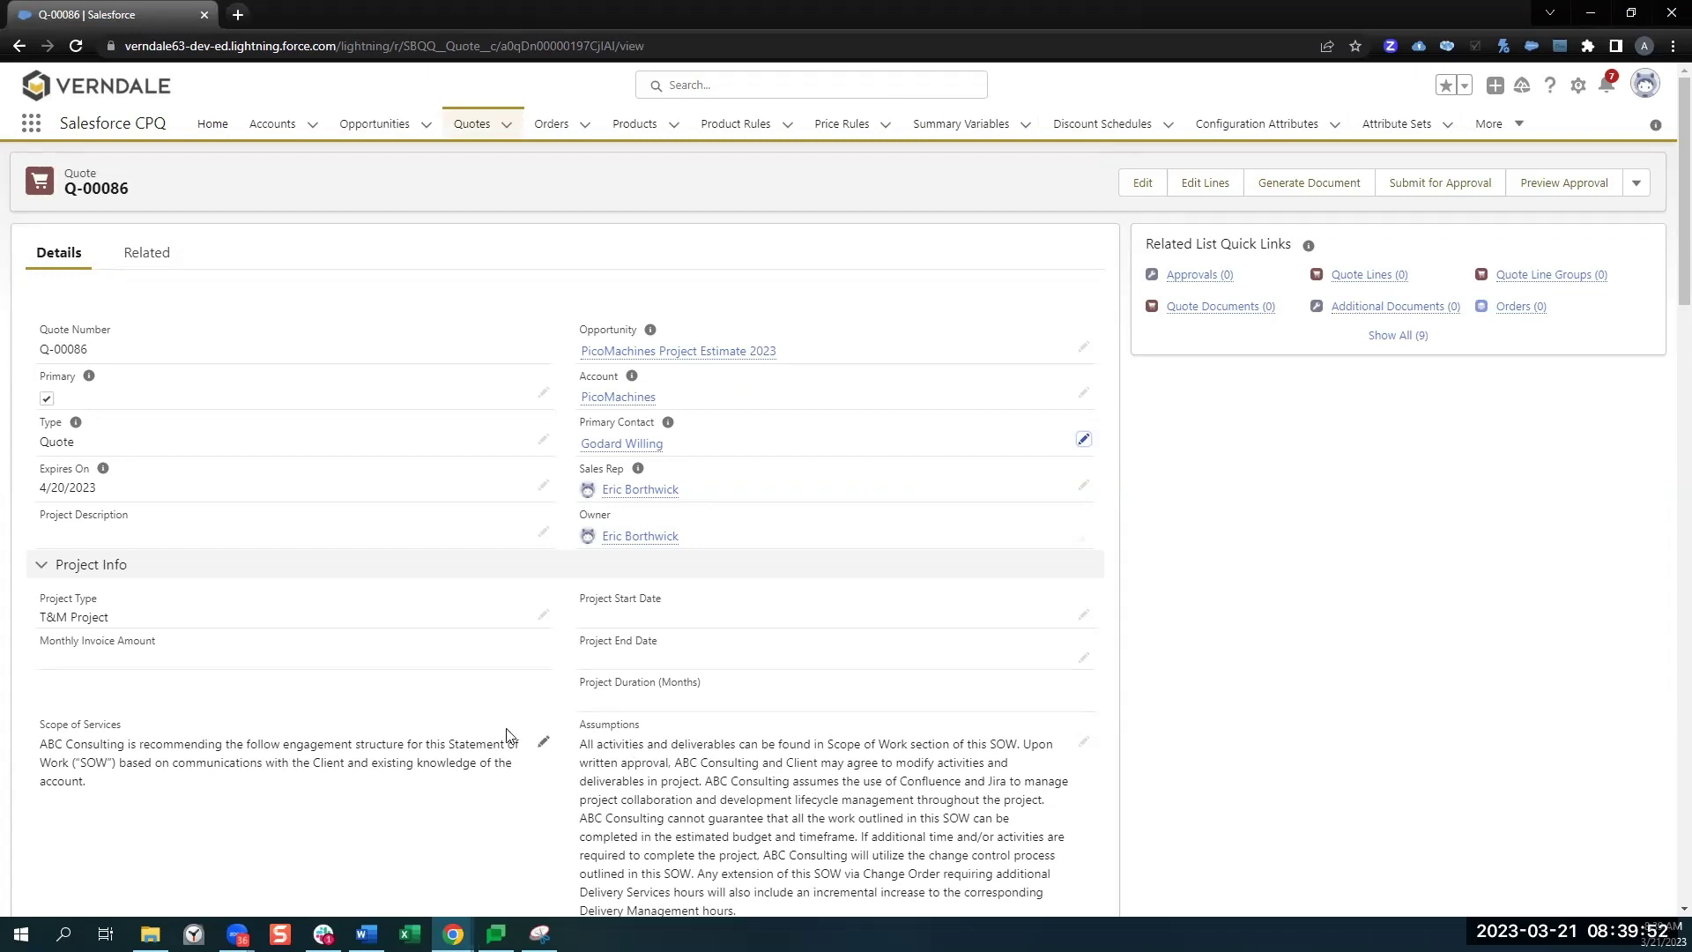
Step: Open the quote's lines for editing
{"action": "scroll", "coordinate": [855, 834], "scroll_direction": "down", "scroll_amount": 2}
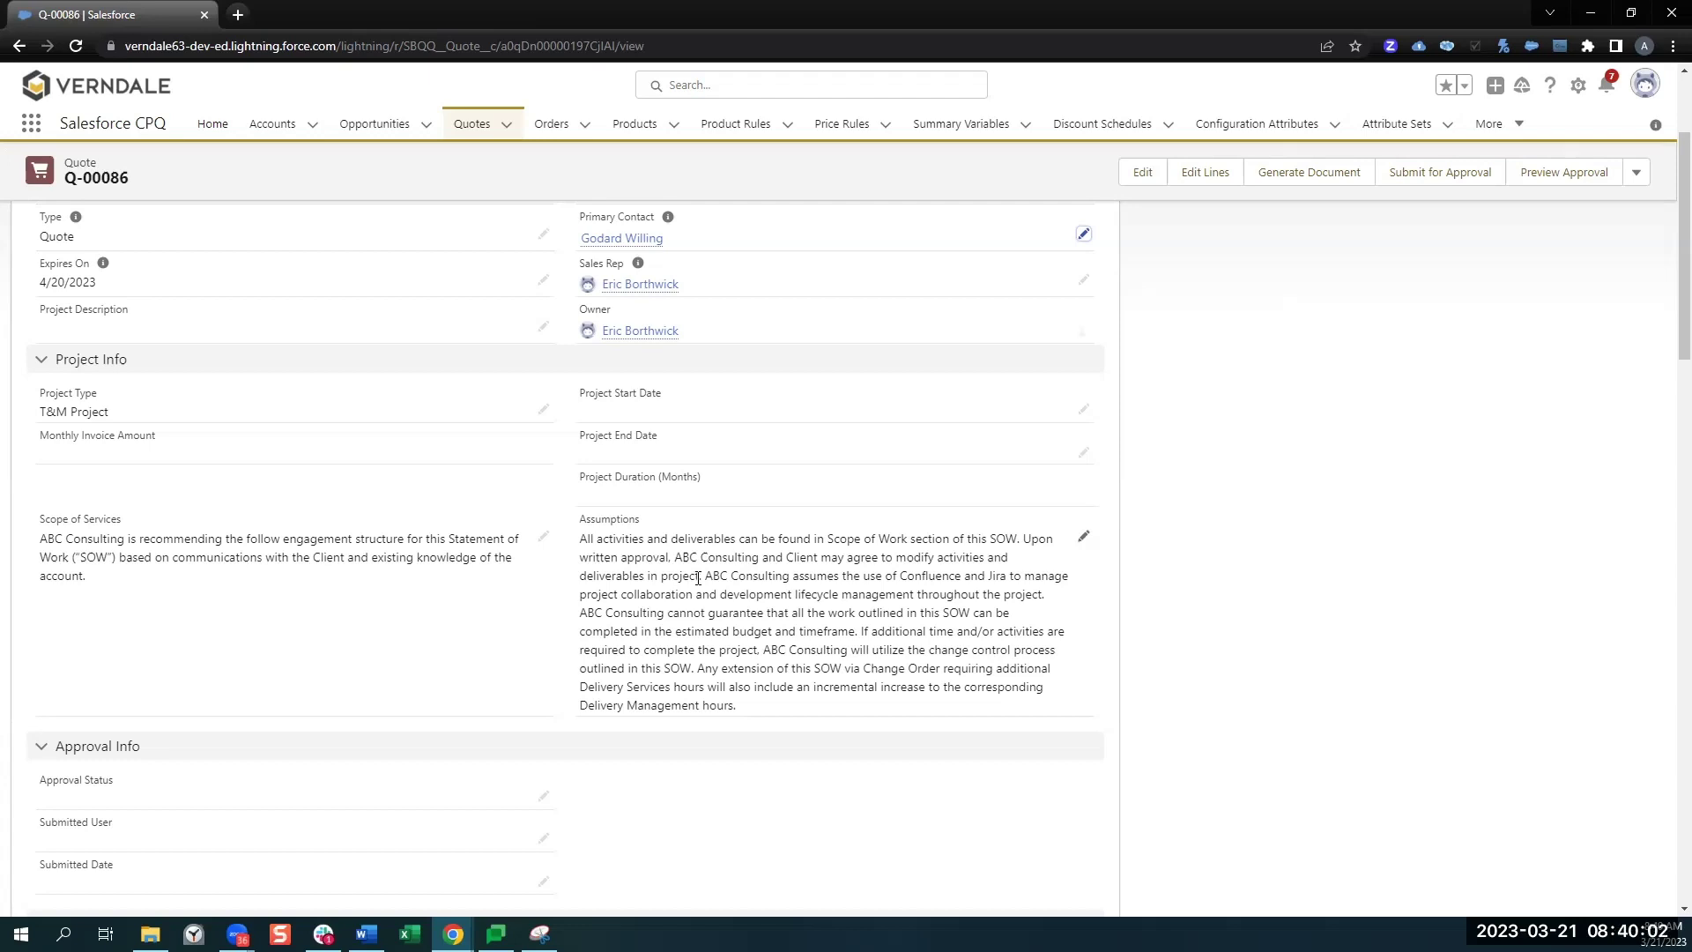
{"action": "scroll", "coordinate": [760, 573], "scroll_direction": "up", "scroll_amount": 2}
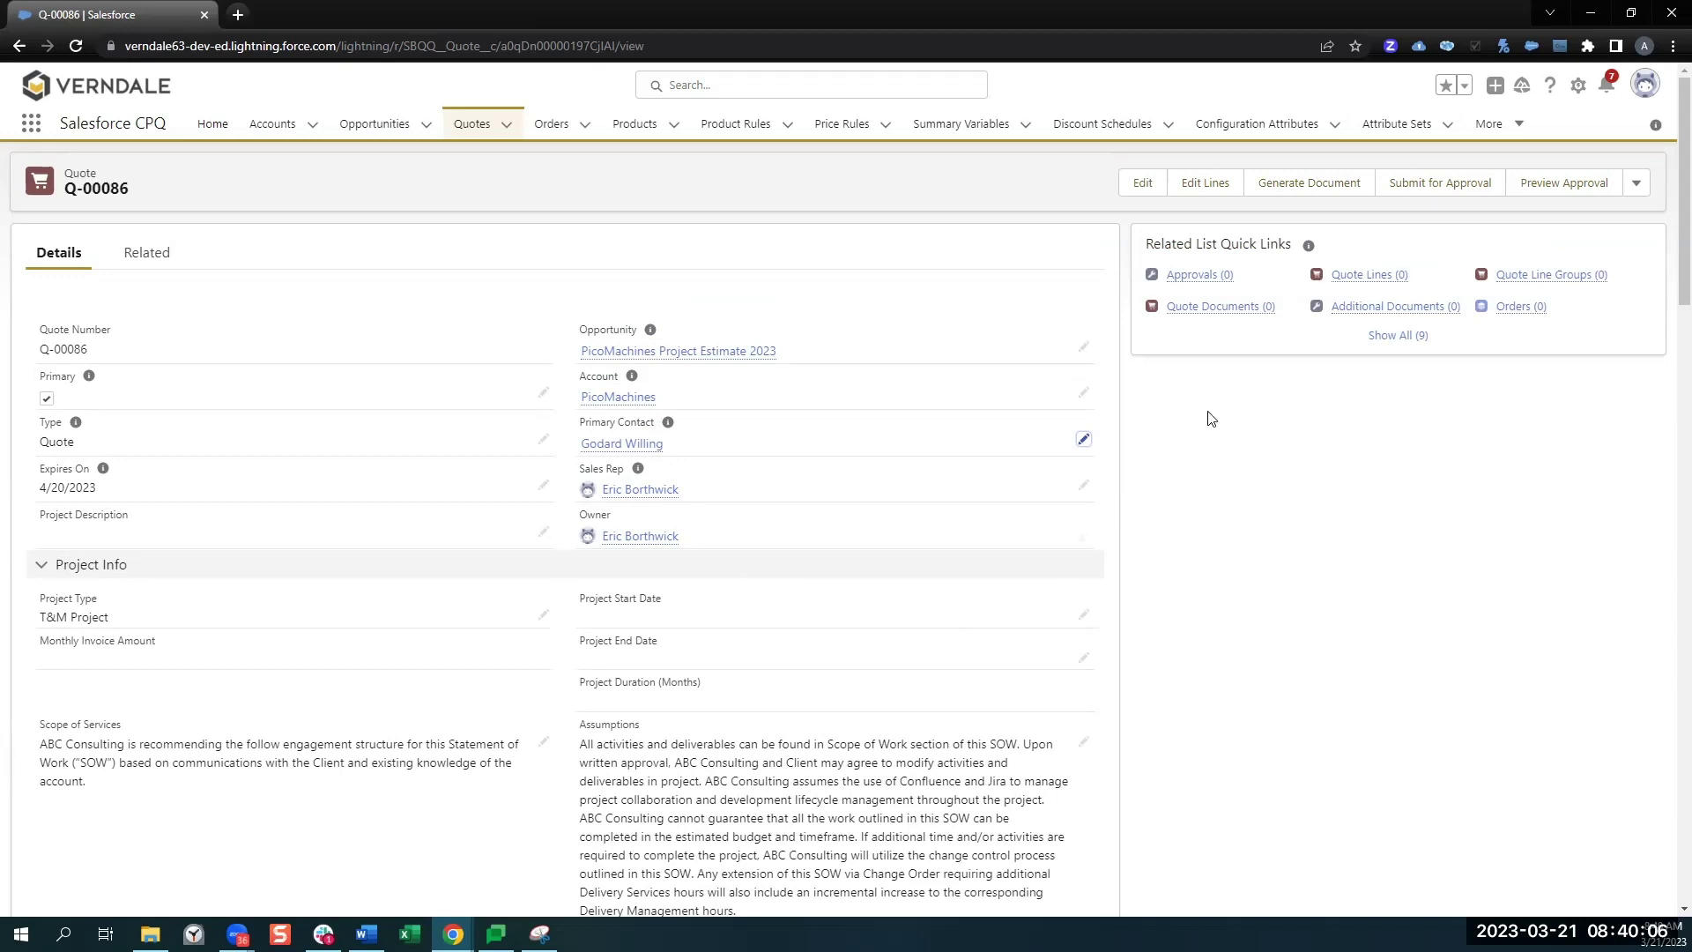
{"action": "left_click", "coordinate": [1216, 185]}
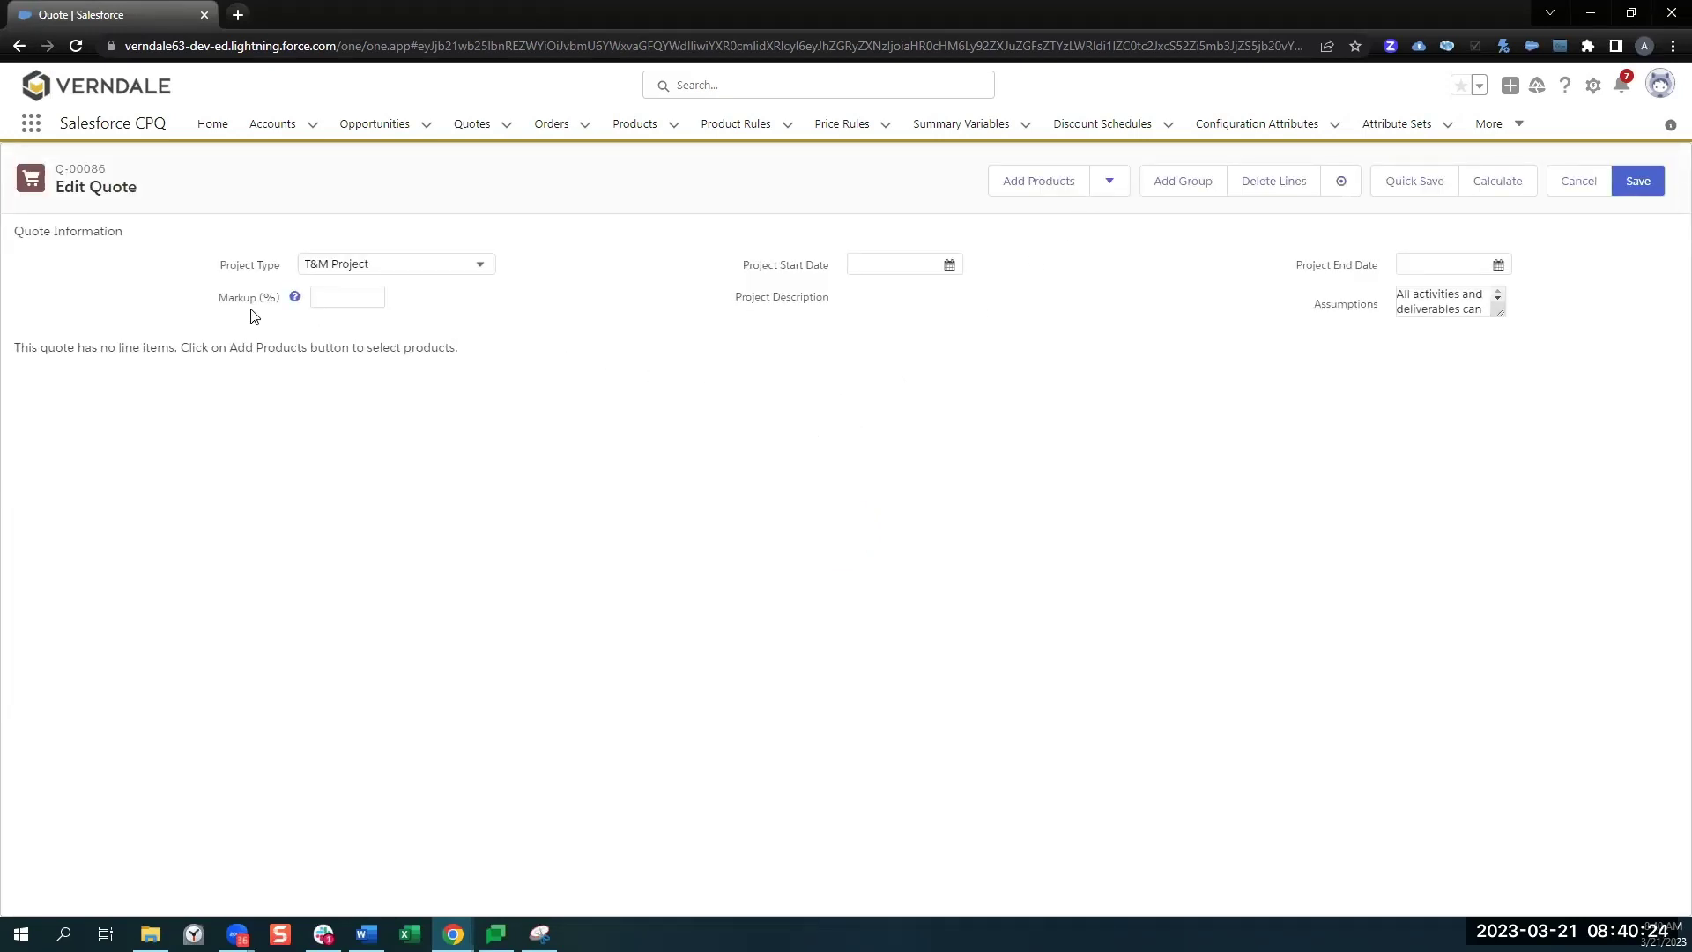
{"action": "left_click", "coordinate": [318, 302]}
{"action": "left_click", "coordinate": [449, 296]}
Step: Add the Project and Expected Travel products from the Project category to the quote
{"action": "left_click", "coordinate": [1040, 183]}
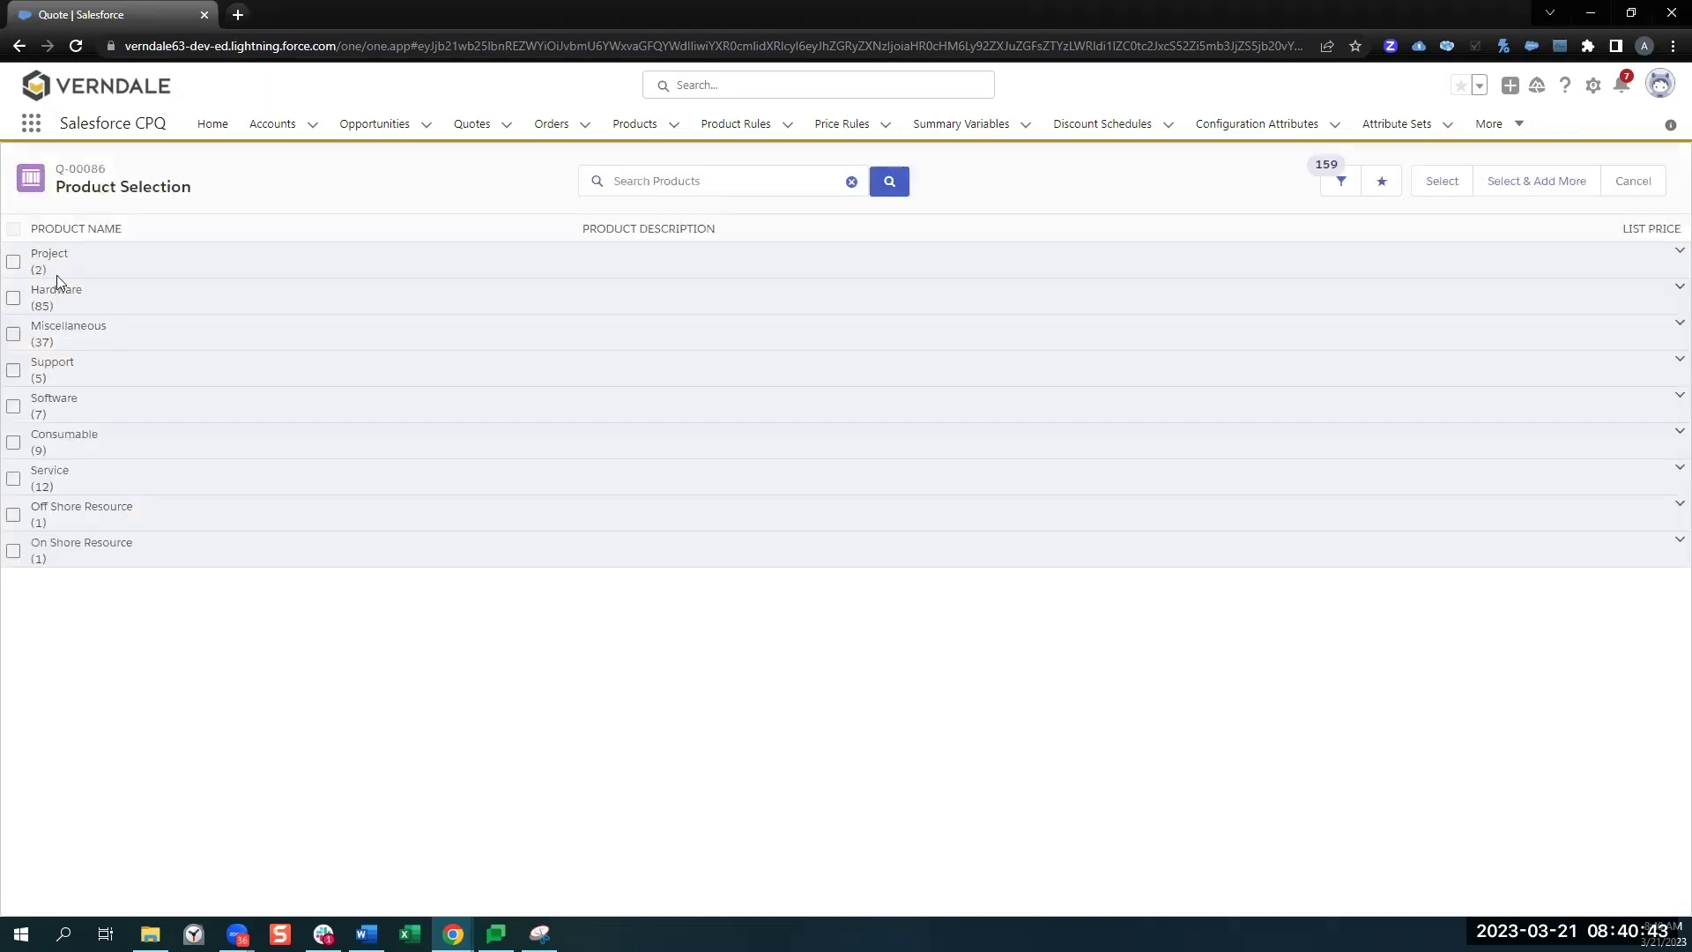
{"action": "left_click", "coordinate": [56, 273]}
{"action": "left_click", "coordinate": [13, 293]}
{"action": "left_click", "coordinate": [14, 324]}
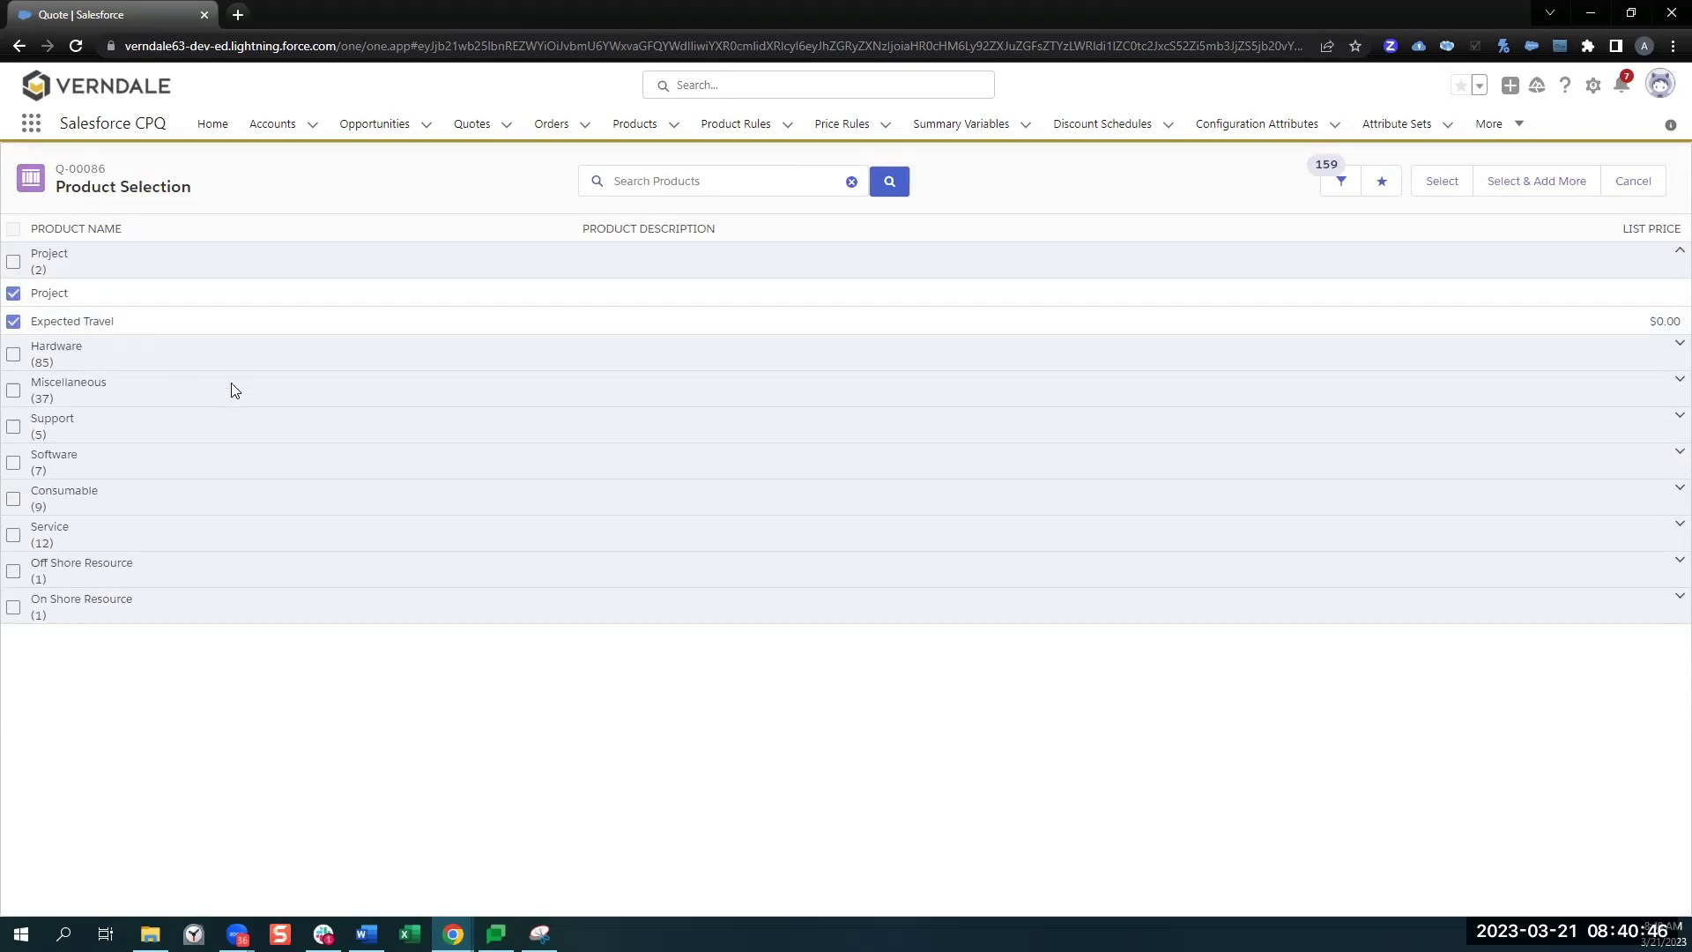
{"action": "left_click", "coordinate": [1442, 184]}
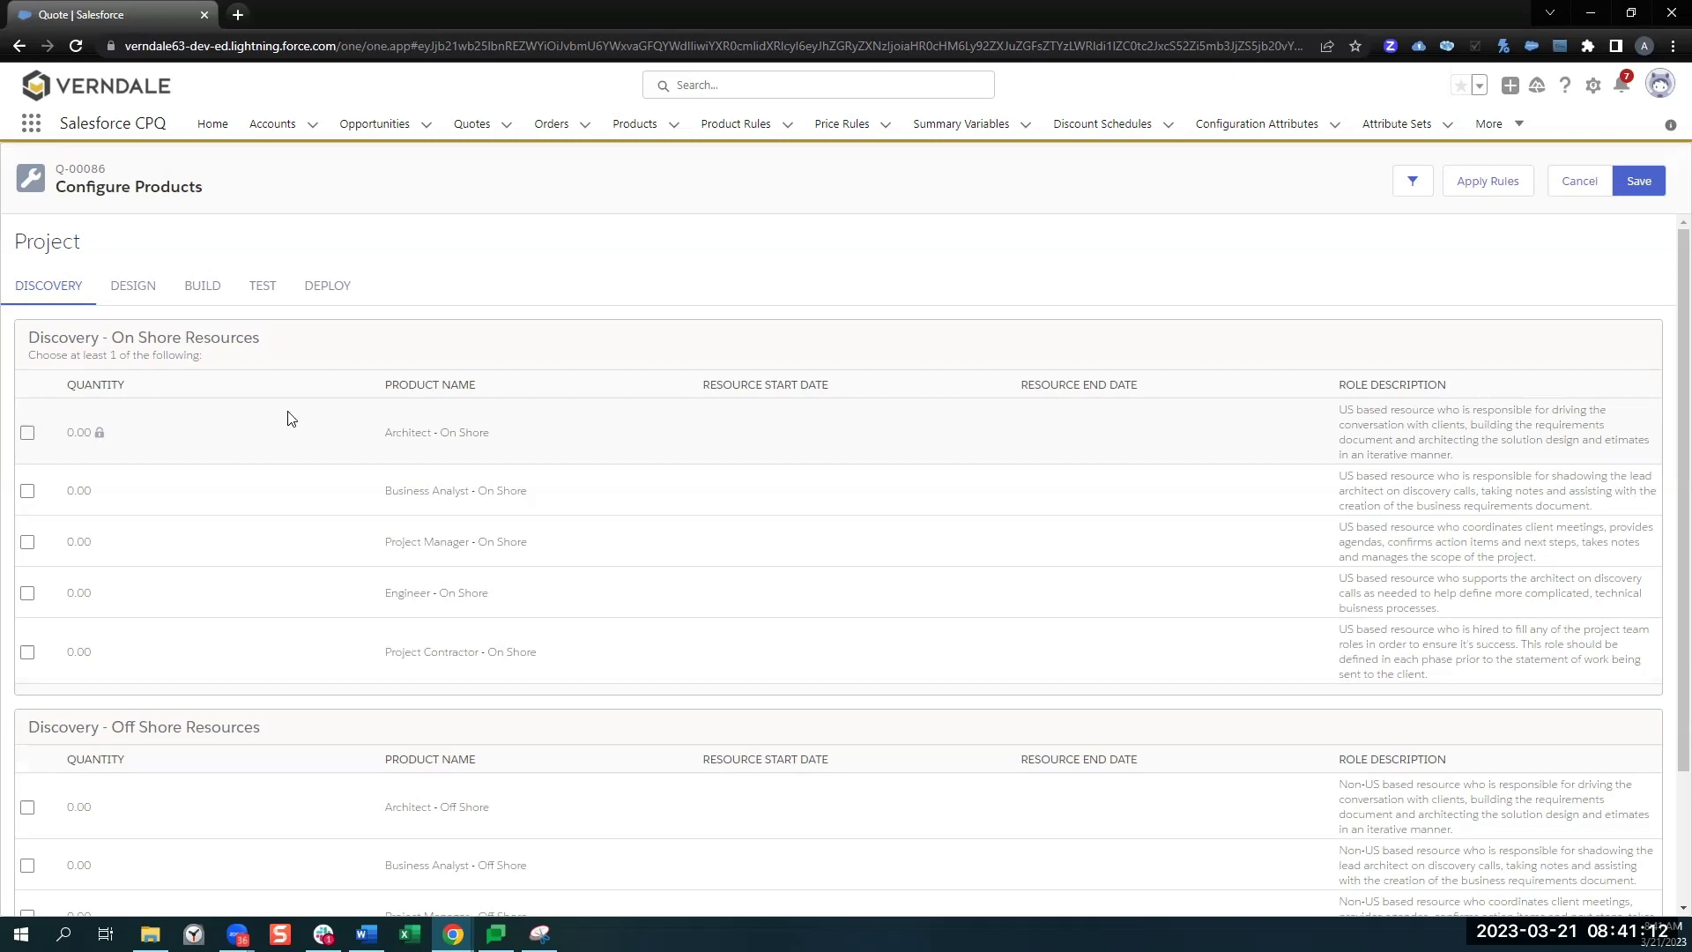
Step: Include the on-shore Architect with quantity 100 and the on-shore Project Manager with quantity 50 in the Discovery phase
{"action": "left_click", "coordinate": [27, 434]}
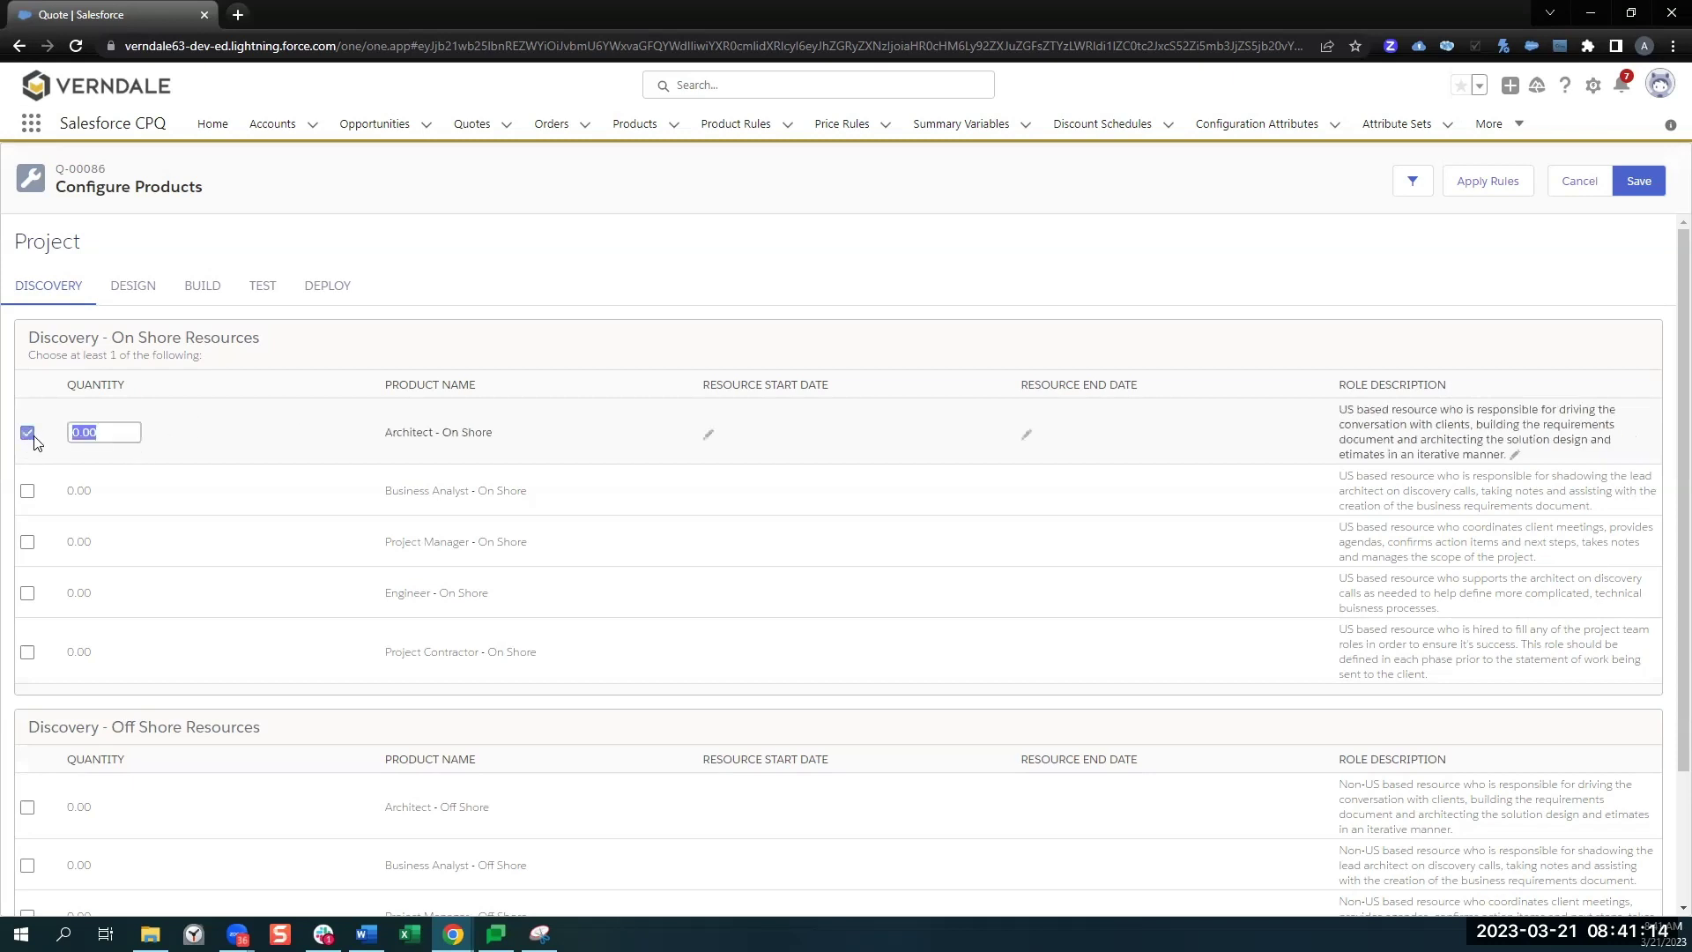
{"action": "left_click", "coordinate": [81, 547]}
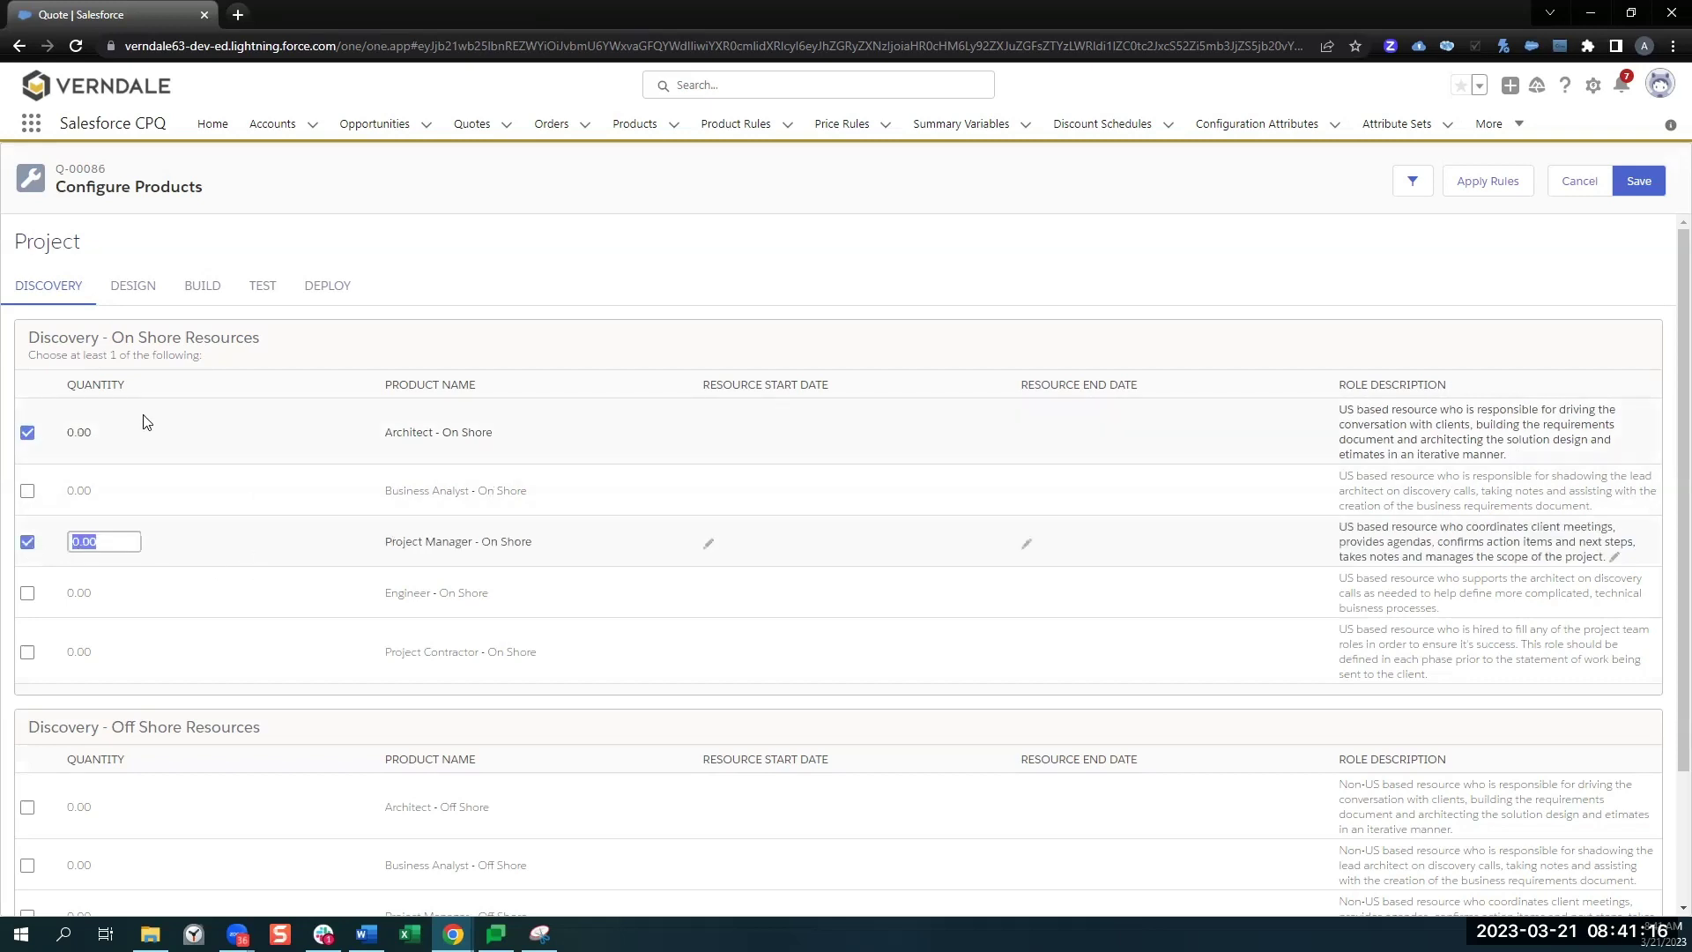
{"action": "left_click", "coordinate": [83, 432]}
{"action": "type", "text": "10"}
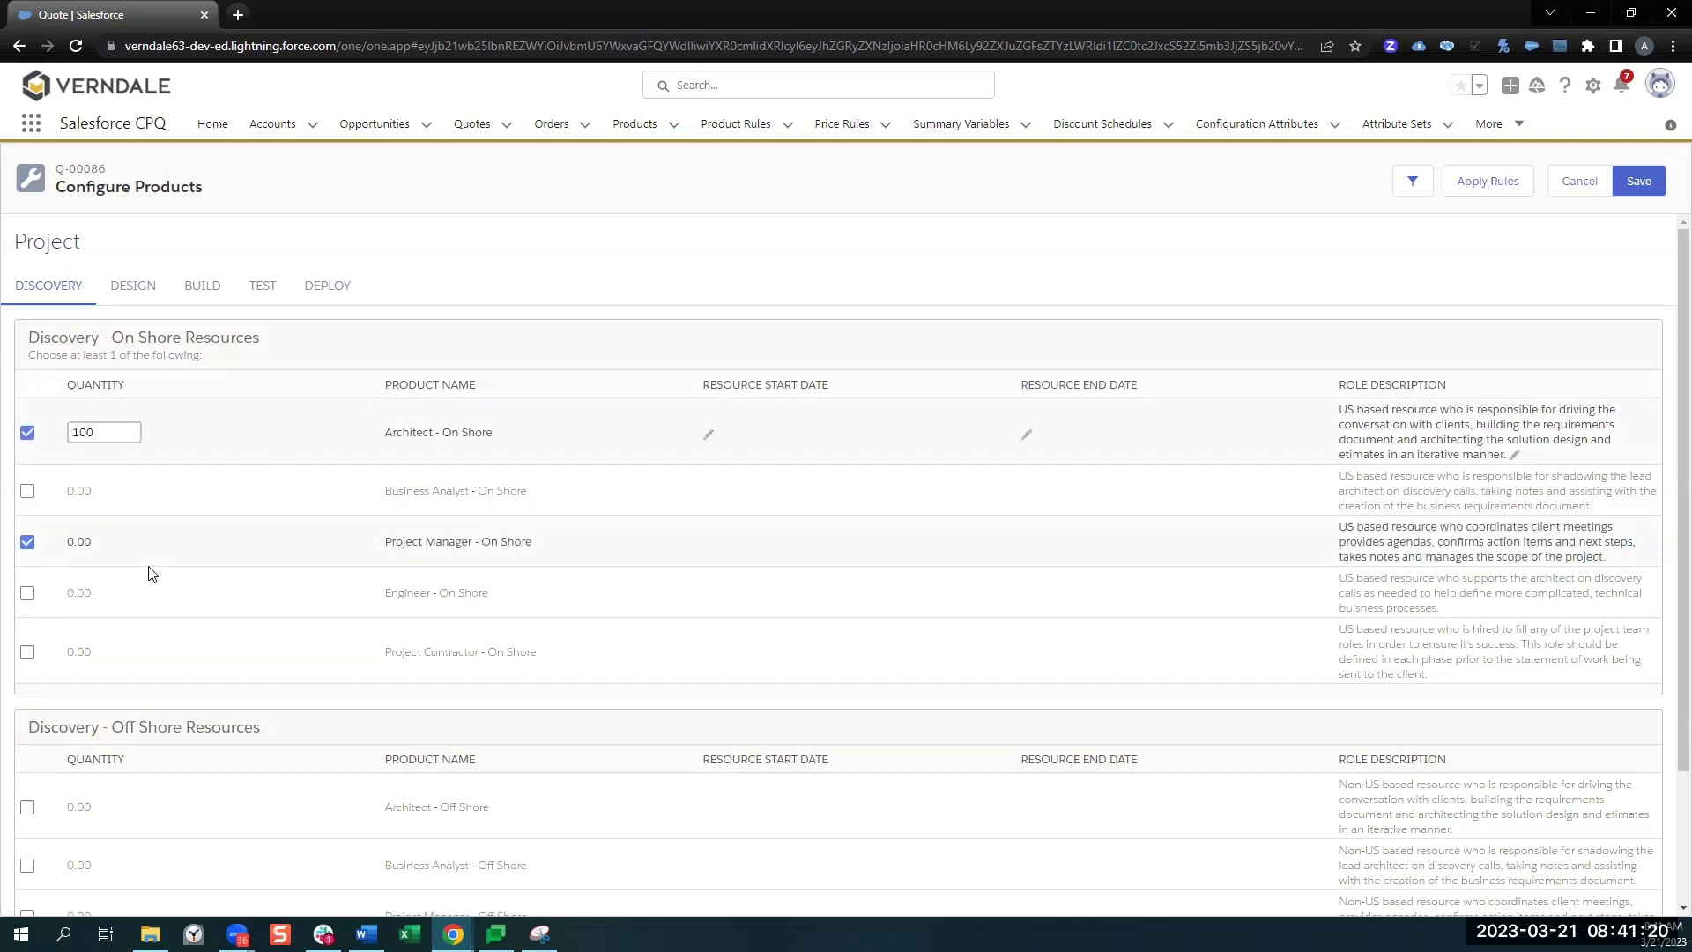
{"action": "left_click", "coordinate": [82, 544]}
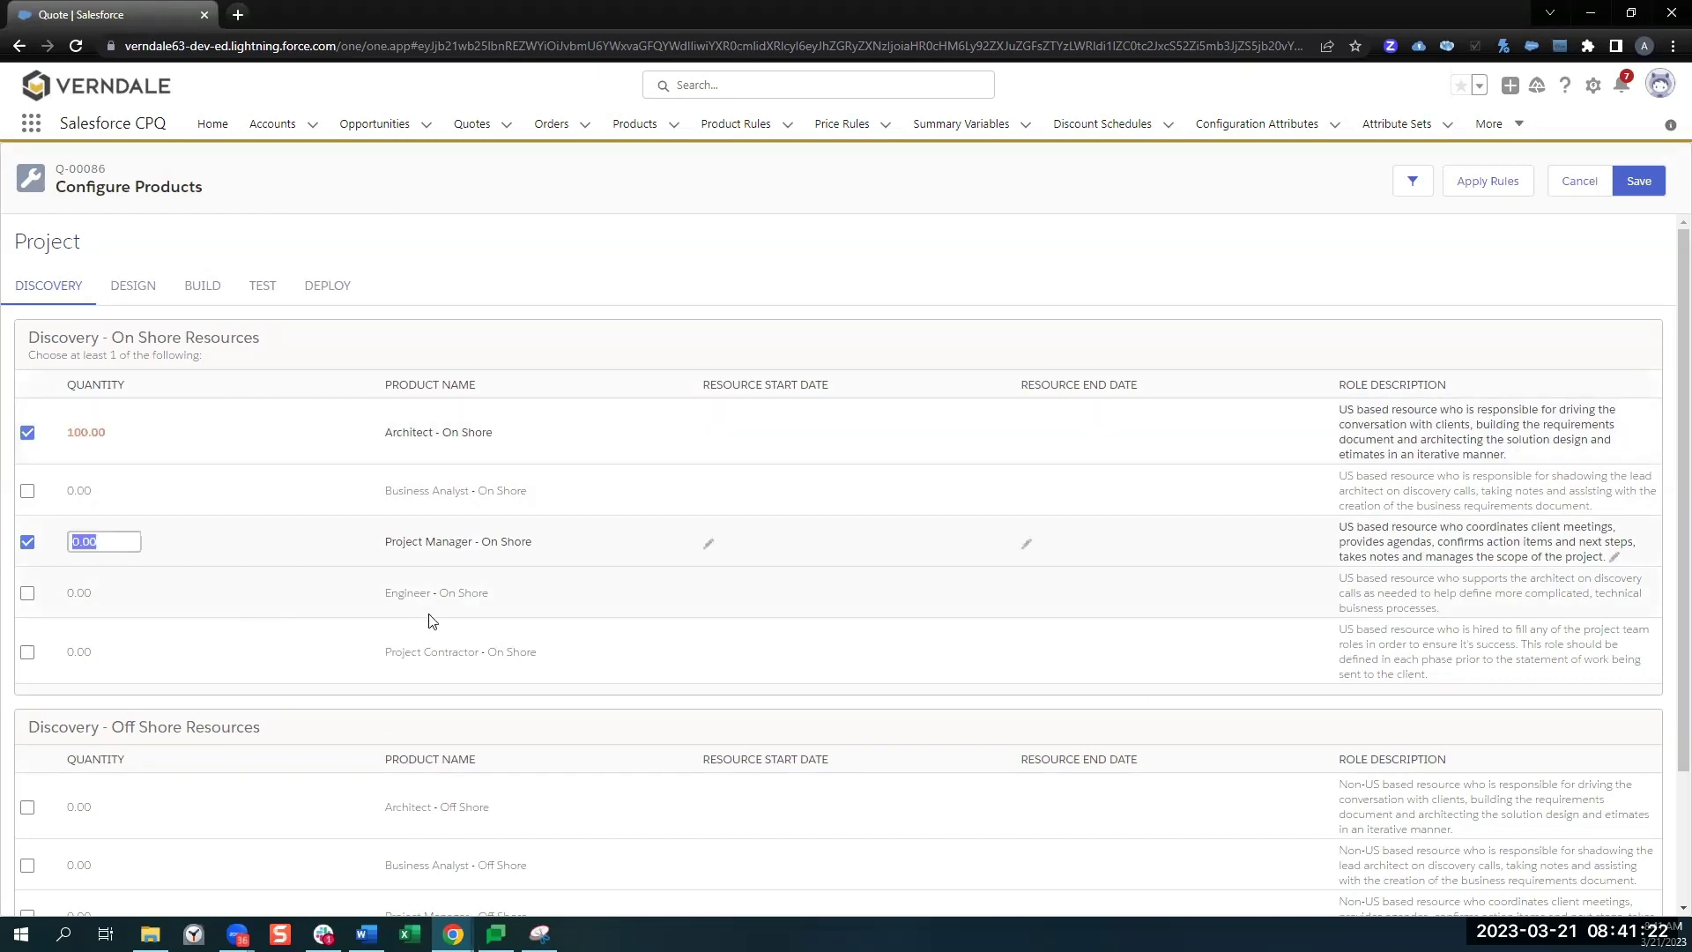
{"action": "type", "text": "50"}
Step: Include the on-shore Architect with quantity 80 and the on-shore Project Manager with quantity 20 in the Design phase
{"action": "left_click", "coordinate": [133, 287]}
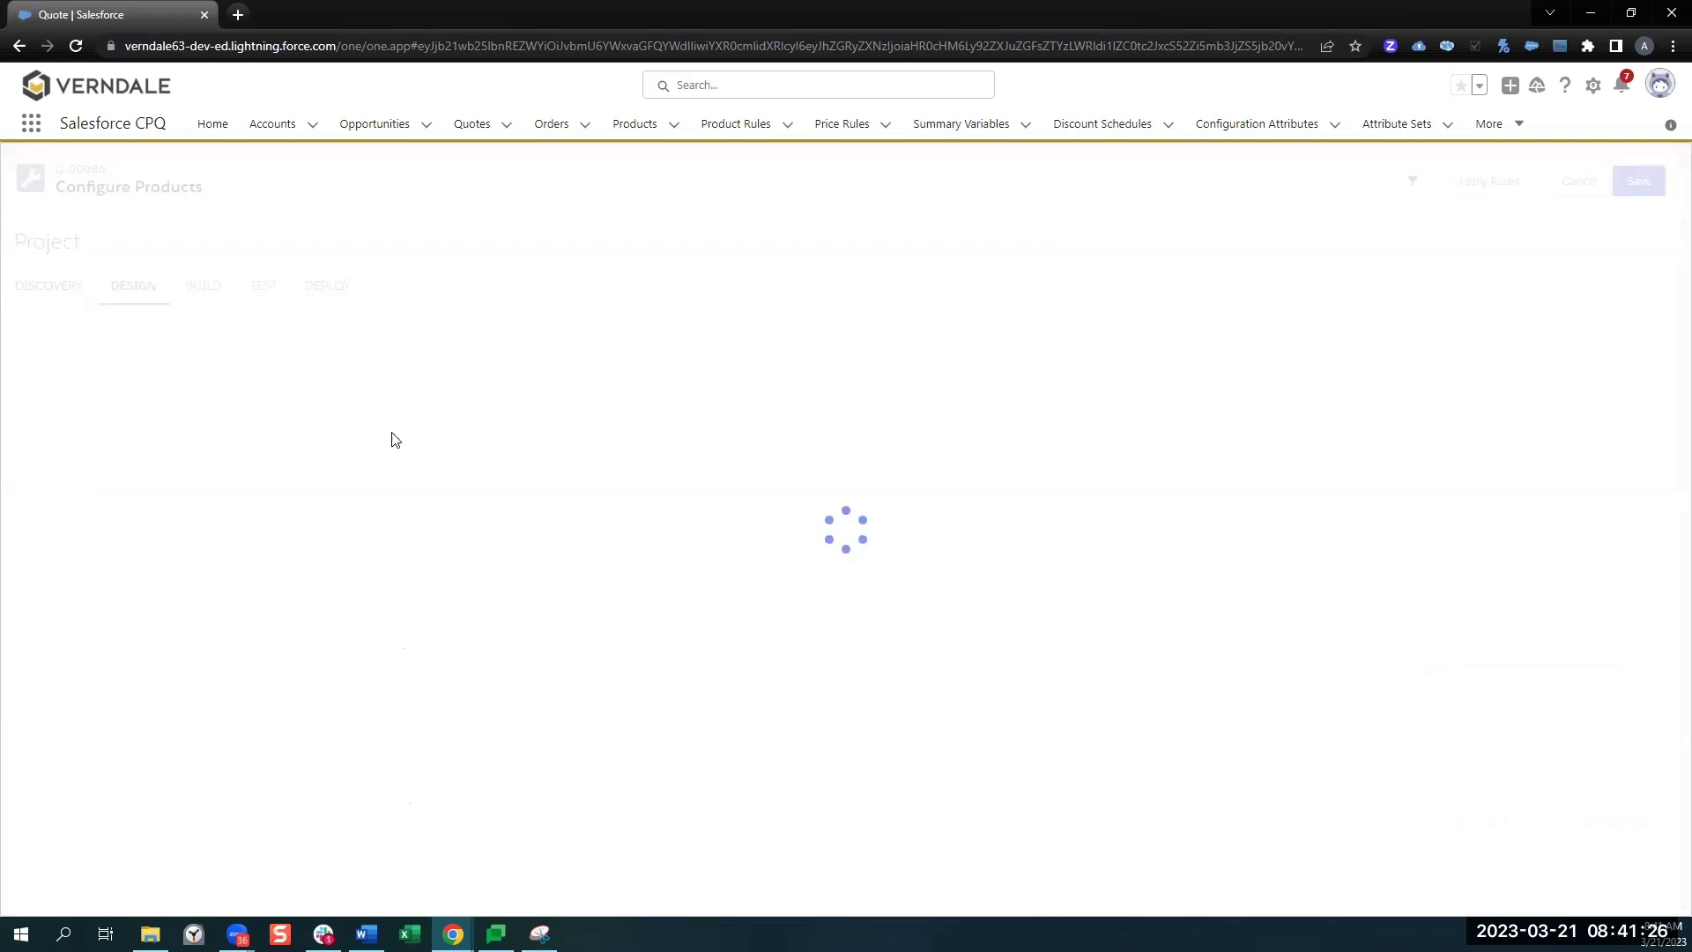
{"action": "left_click", "coordinate": [28, 411]}
{"action": "type", "text": "80"}
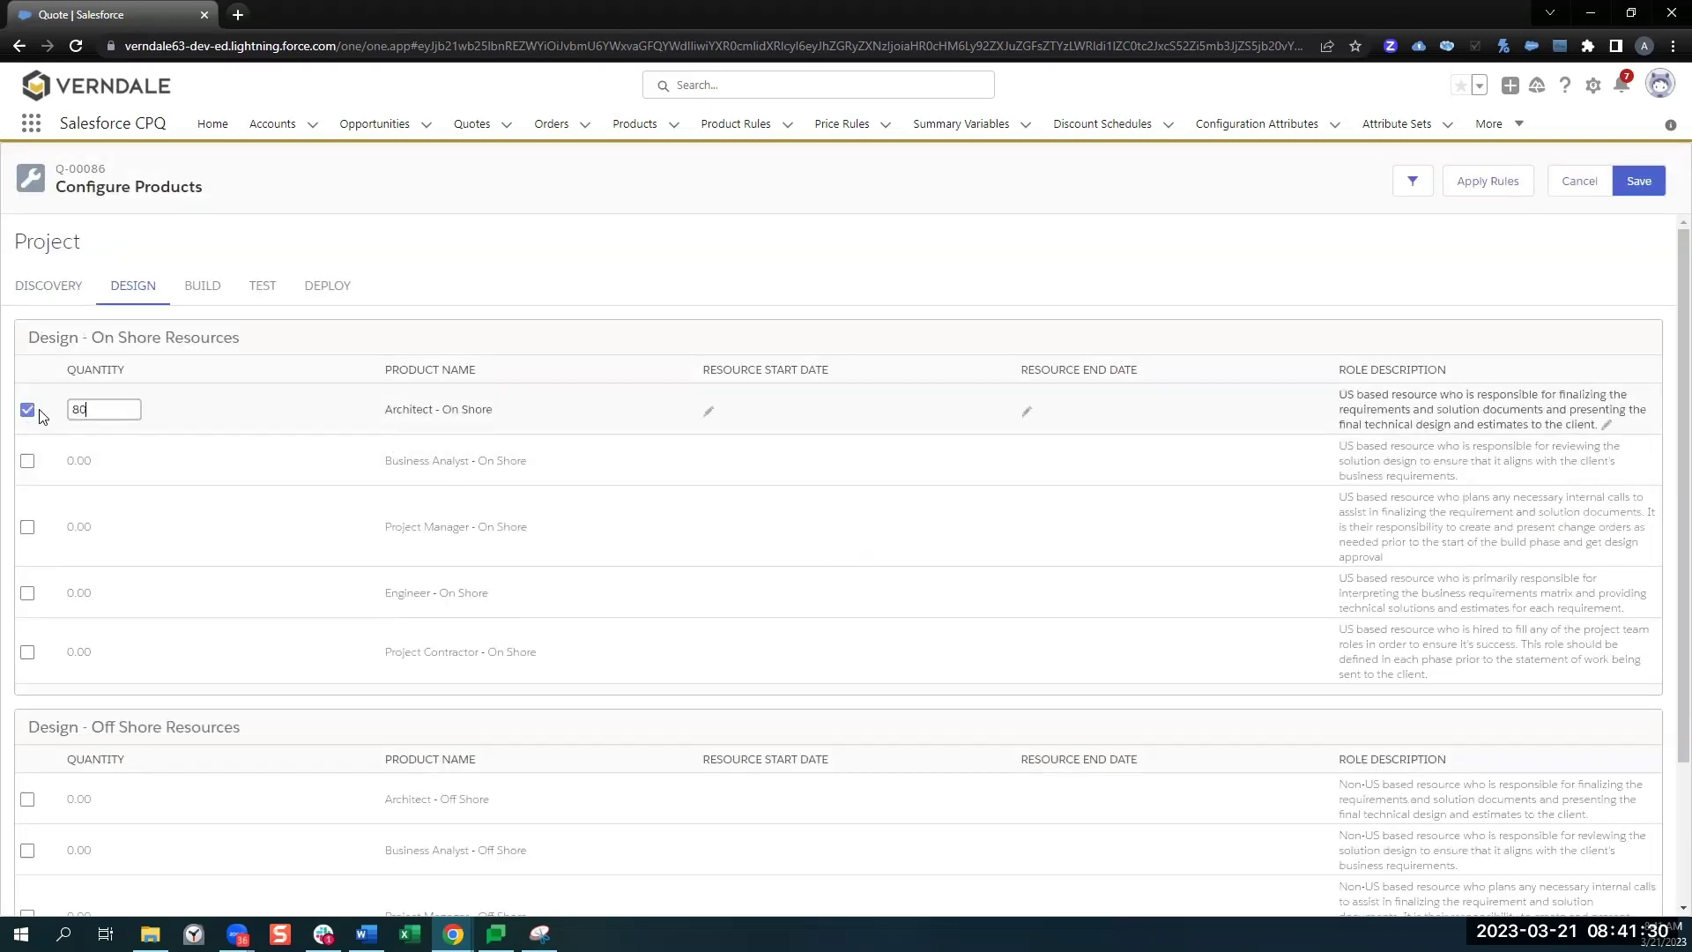
{"action": "left_click", "coordinate": [27, 527]}
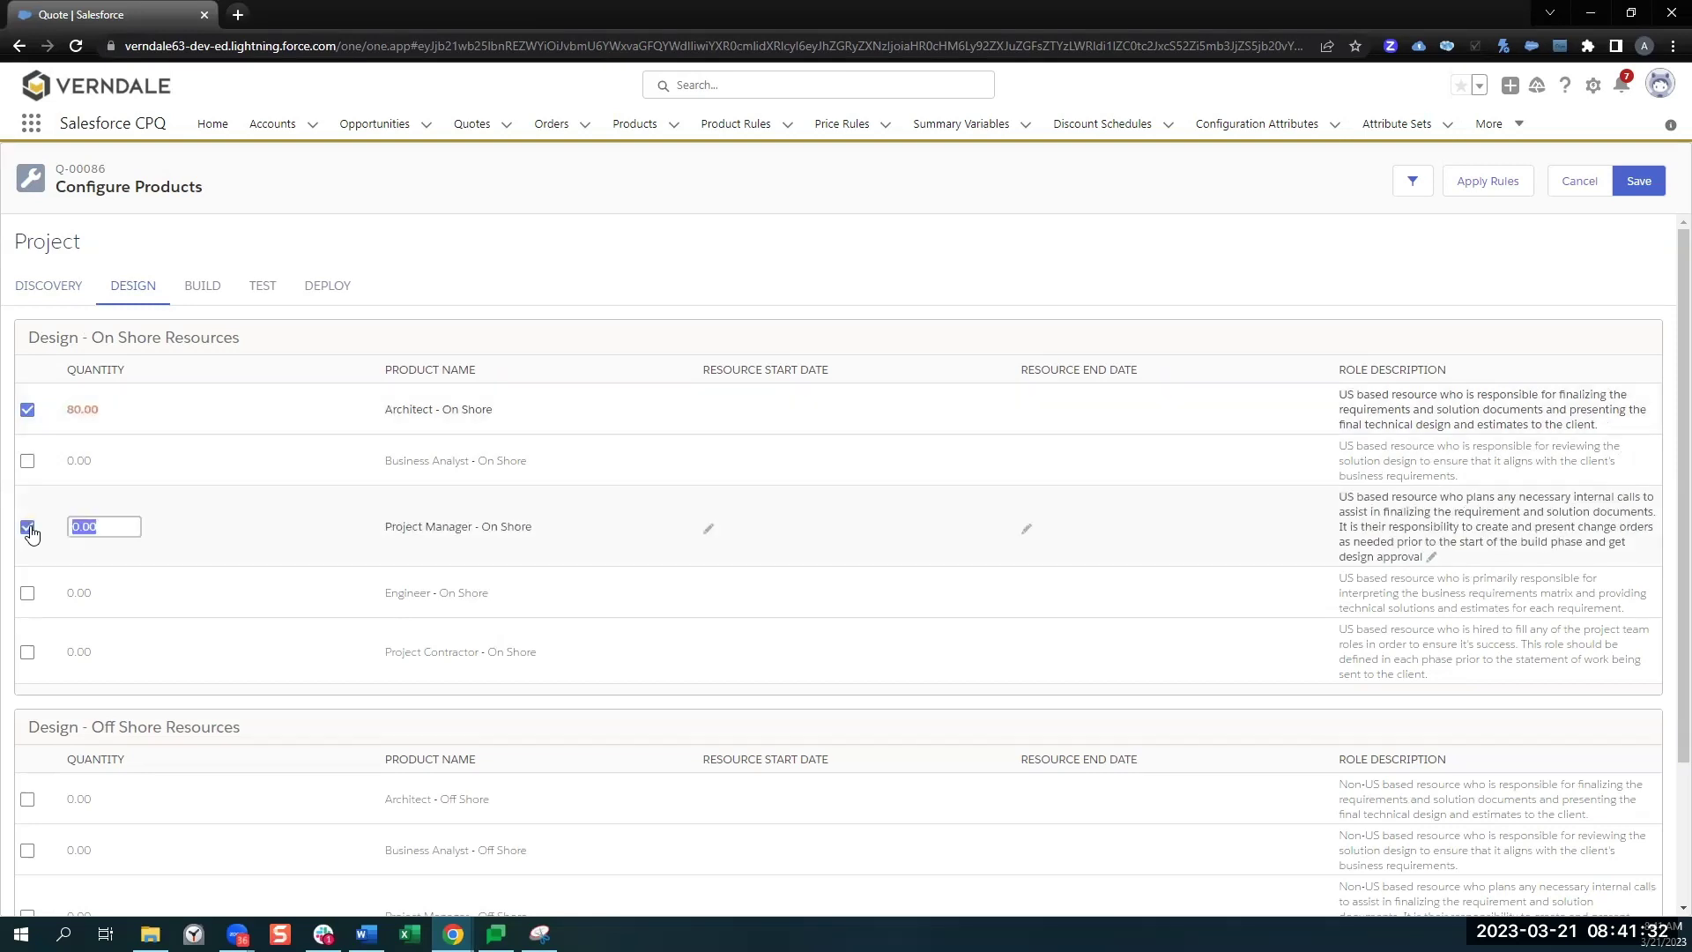
{"action": "type", "text": "20"}
{"action": "left_click", "coordinate": [490, 277]}
{"action": "left_click", "coordinate": [203, 290]}
{"action": "left_click", "coordinate": [267, 291]}
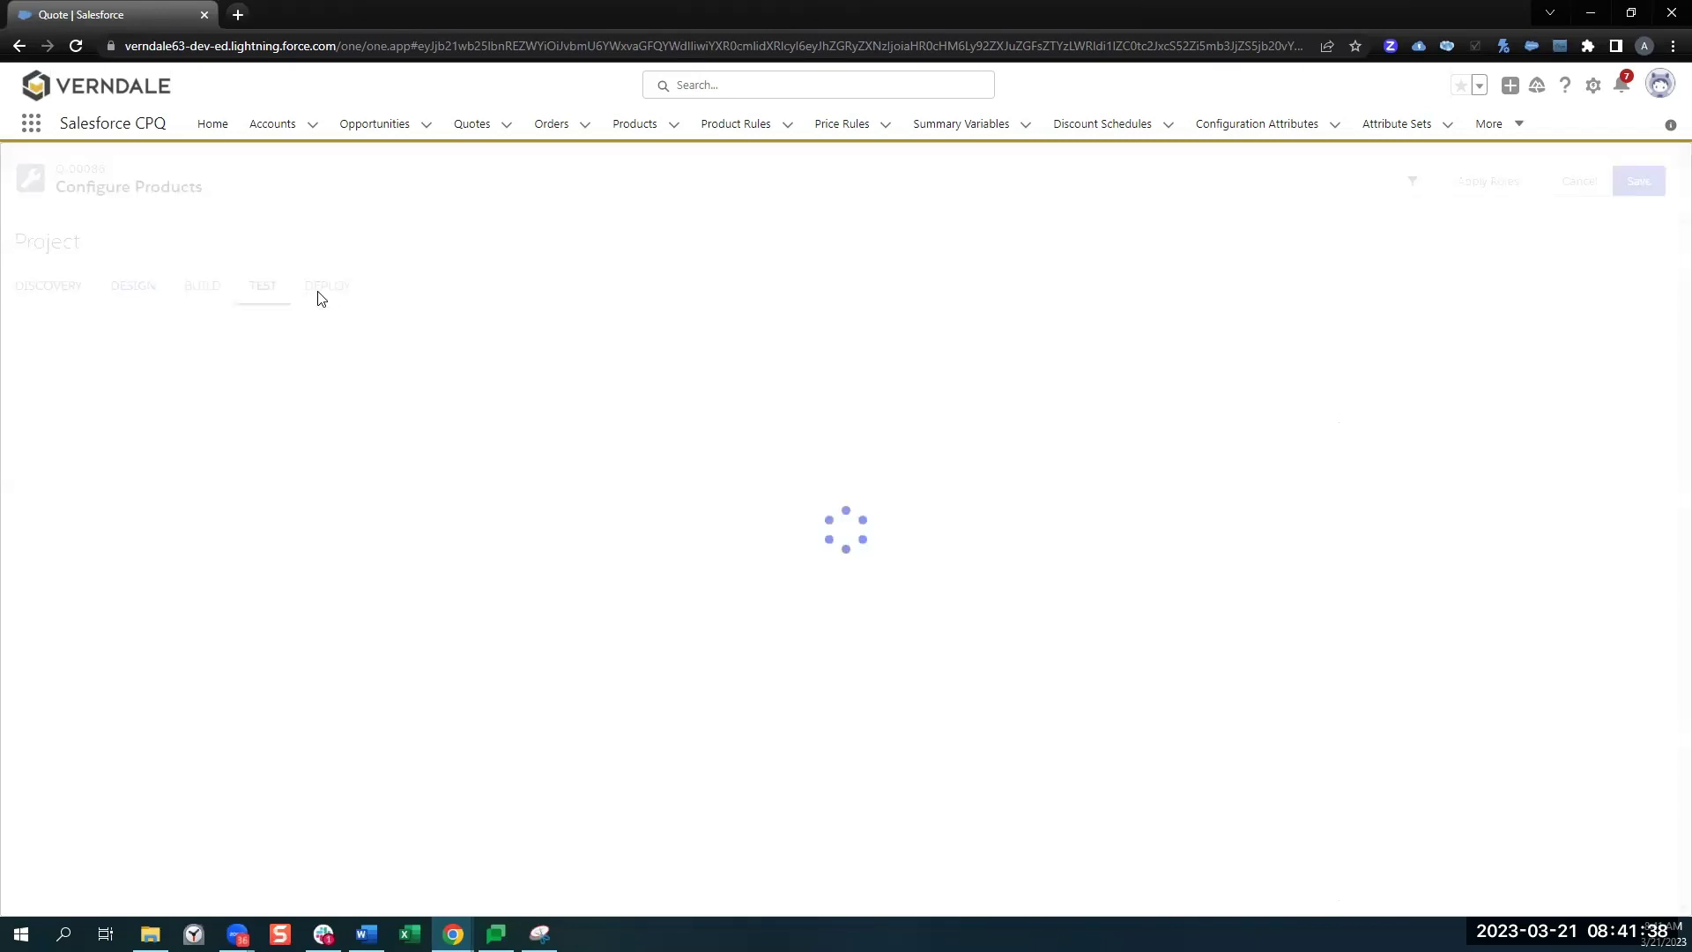
{"action": "left_click", "coordinate": [330, 289]}
Step: Set the resource start date of the Discovery phase's on-shore Architect to 4/1/2023
{"action": "left_click", "coordinate": [66, 297]}
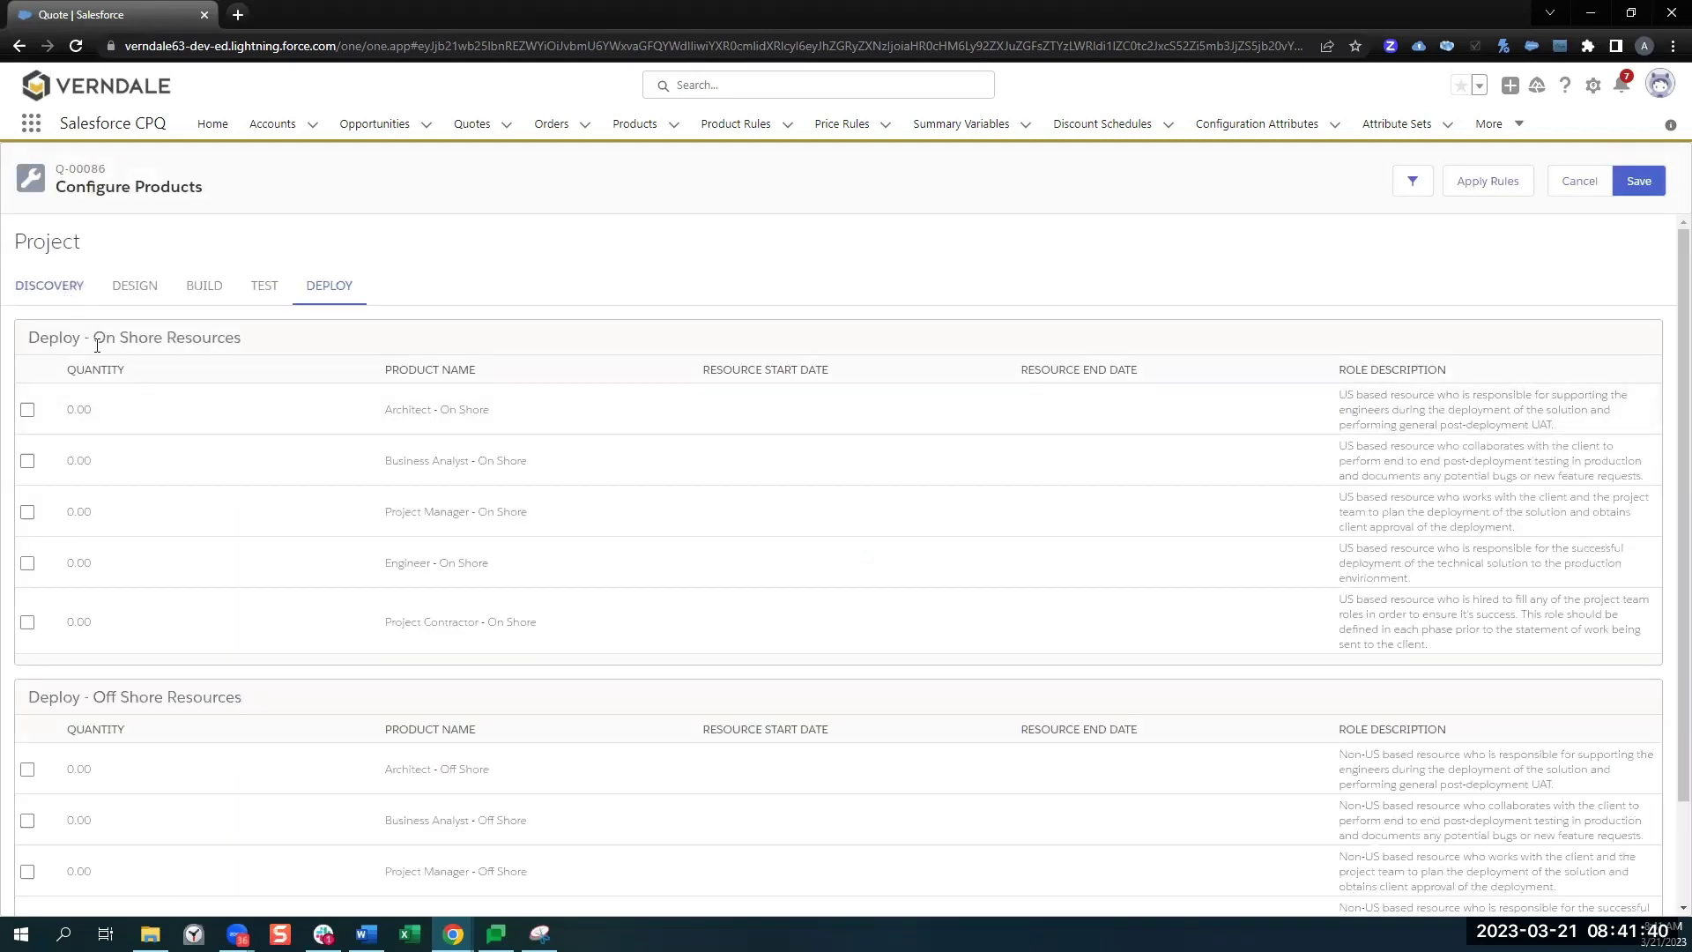
{"action": "left_click", "coordinate": [714, 436]}
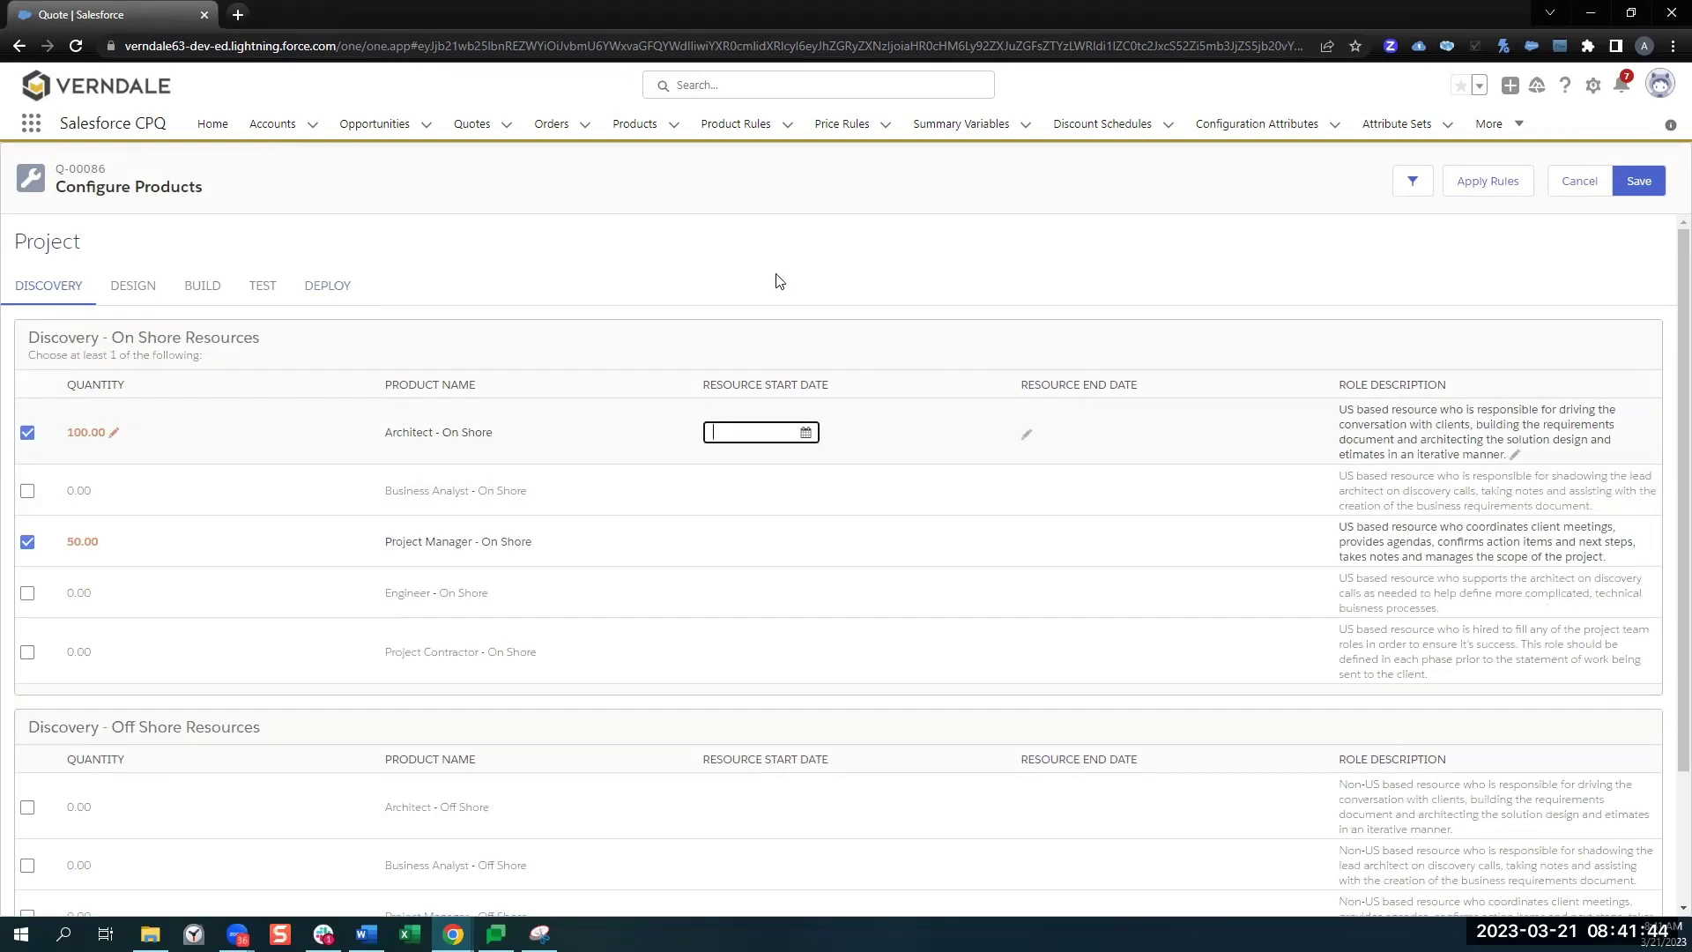
{"action": "type", "text": "04"}
{"action": "key", "text": "ctrl+a"}
{"action": "key", "text": "BackSpace"}
{"action": "left_click", "coordinate": [805, 434]}
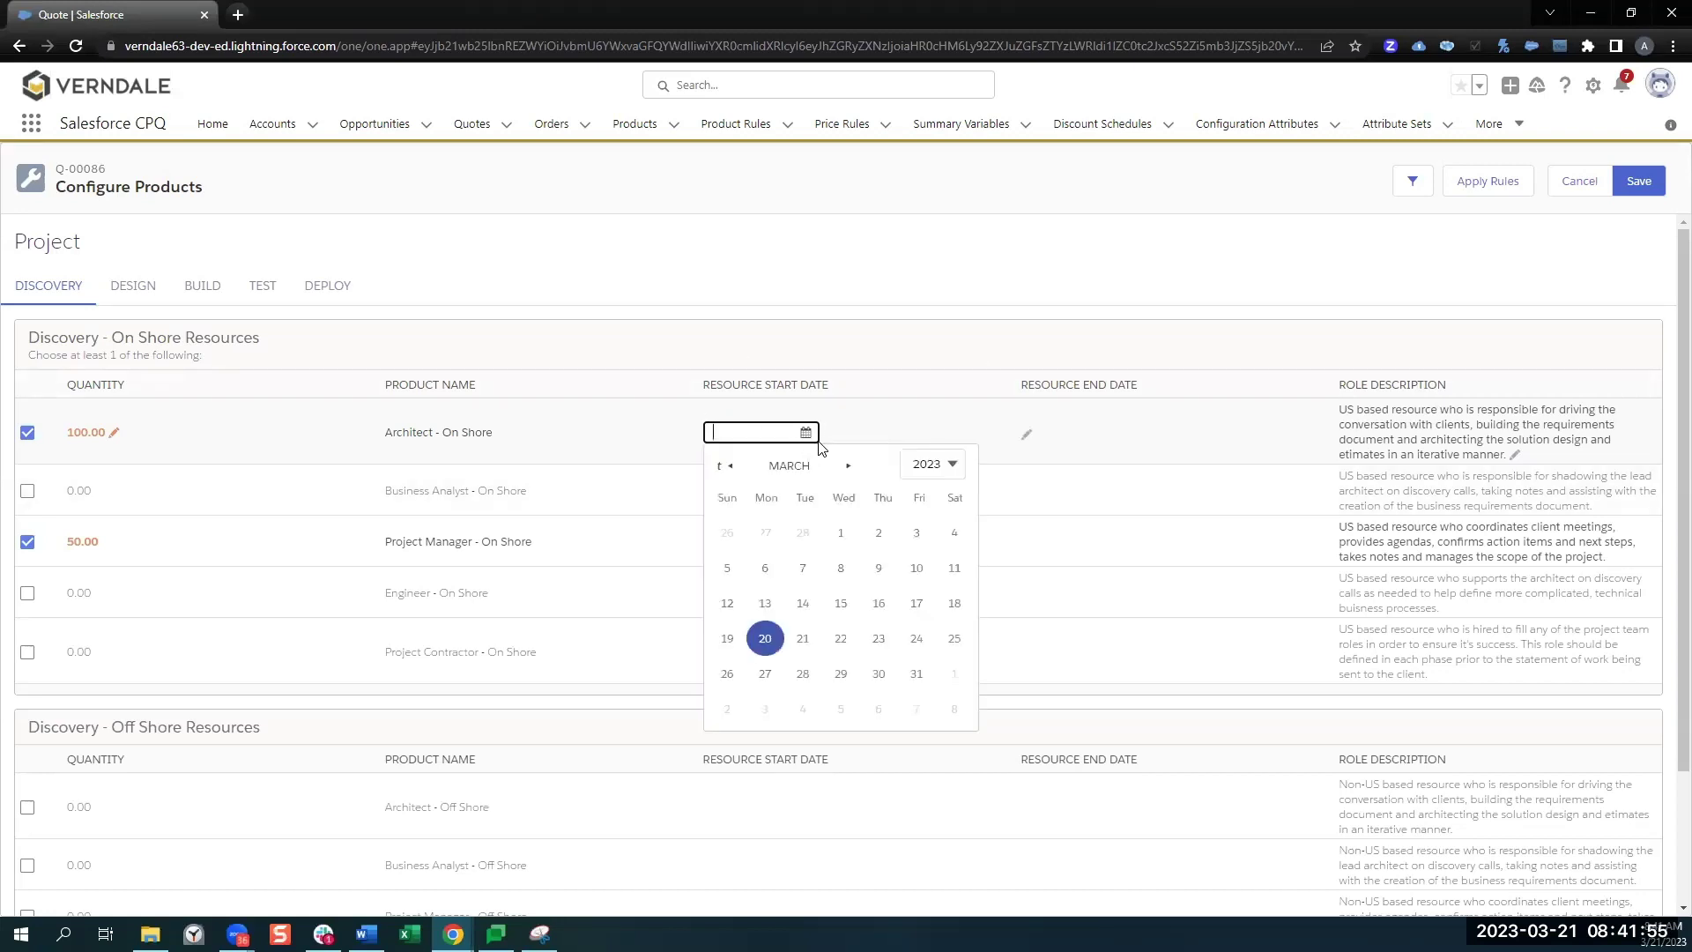
{"action": "left_click", "coordinate": [954, 675]}
Step: Set the resource end date of the Discovery phase's on-shore Architect to 4/30/2023
{"action": "left_click", "coordinate": [1028, 430]}
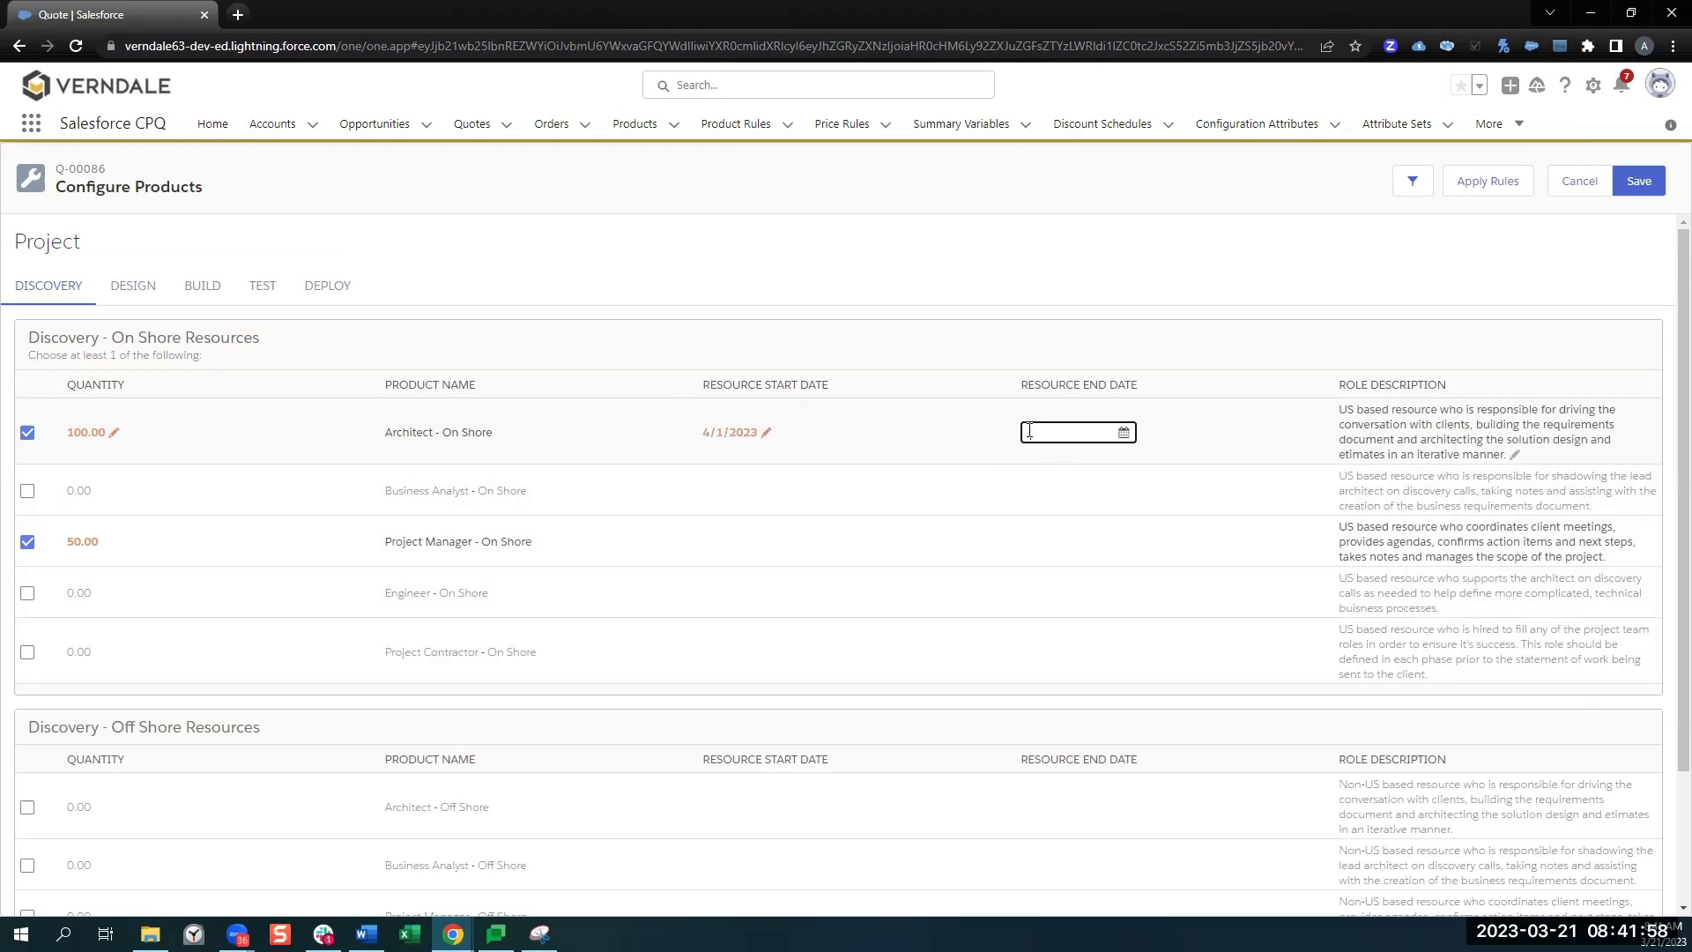
{"action": "left_click", "coordinate": [1123, 432]}
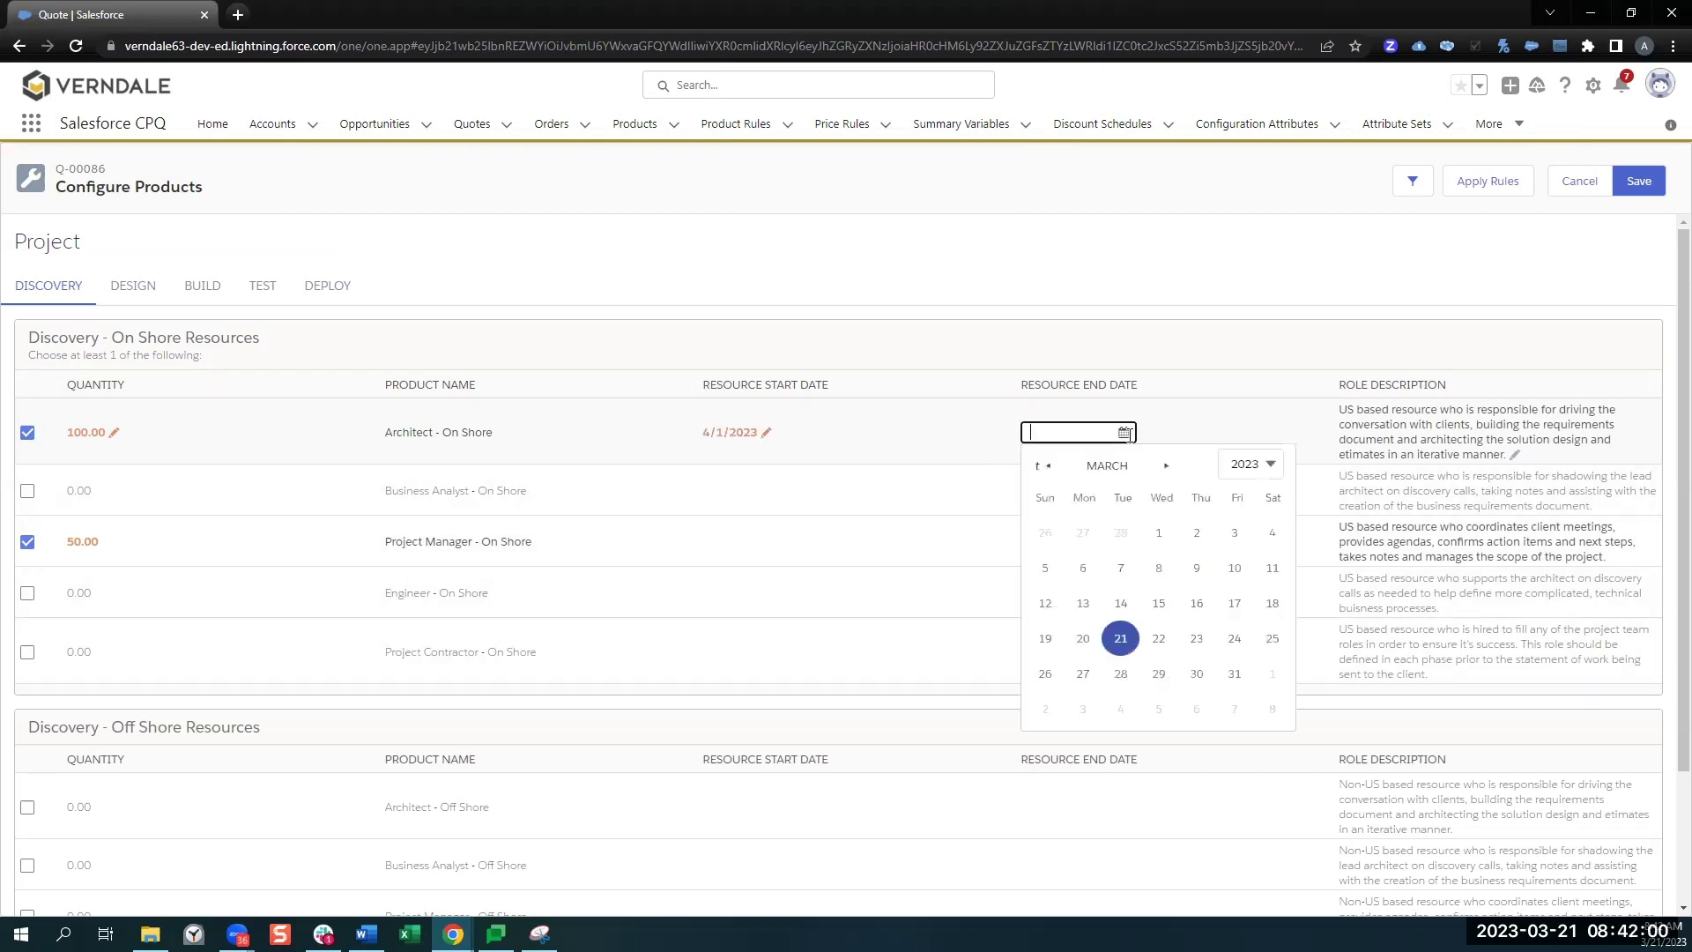
{"action": "left_click", "coordinate": [1168, 468]}
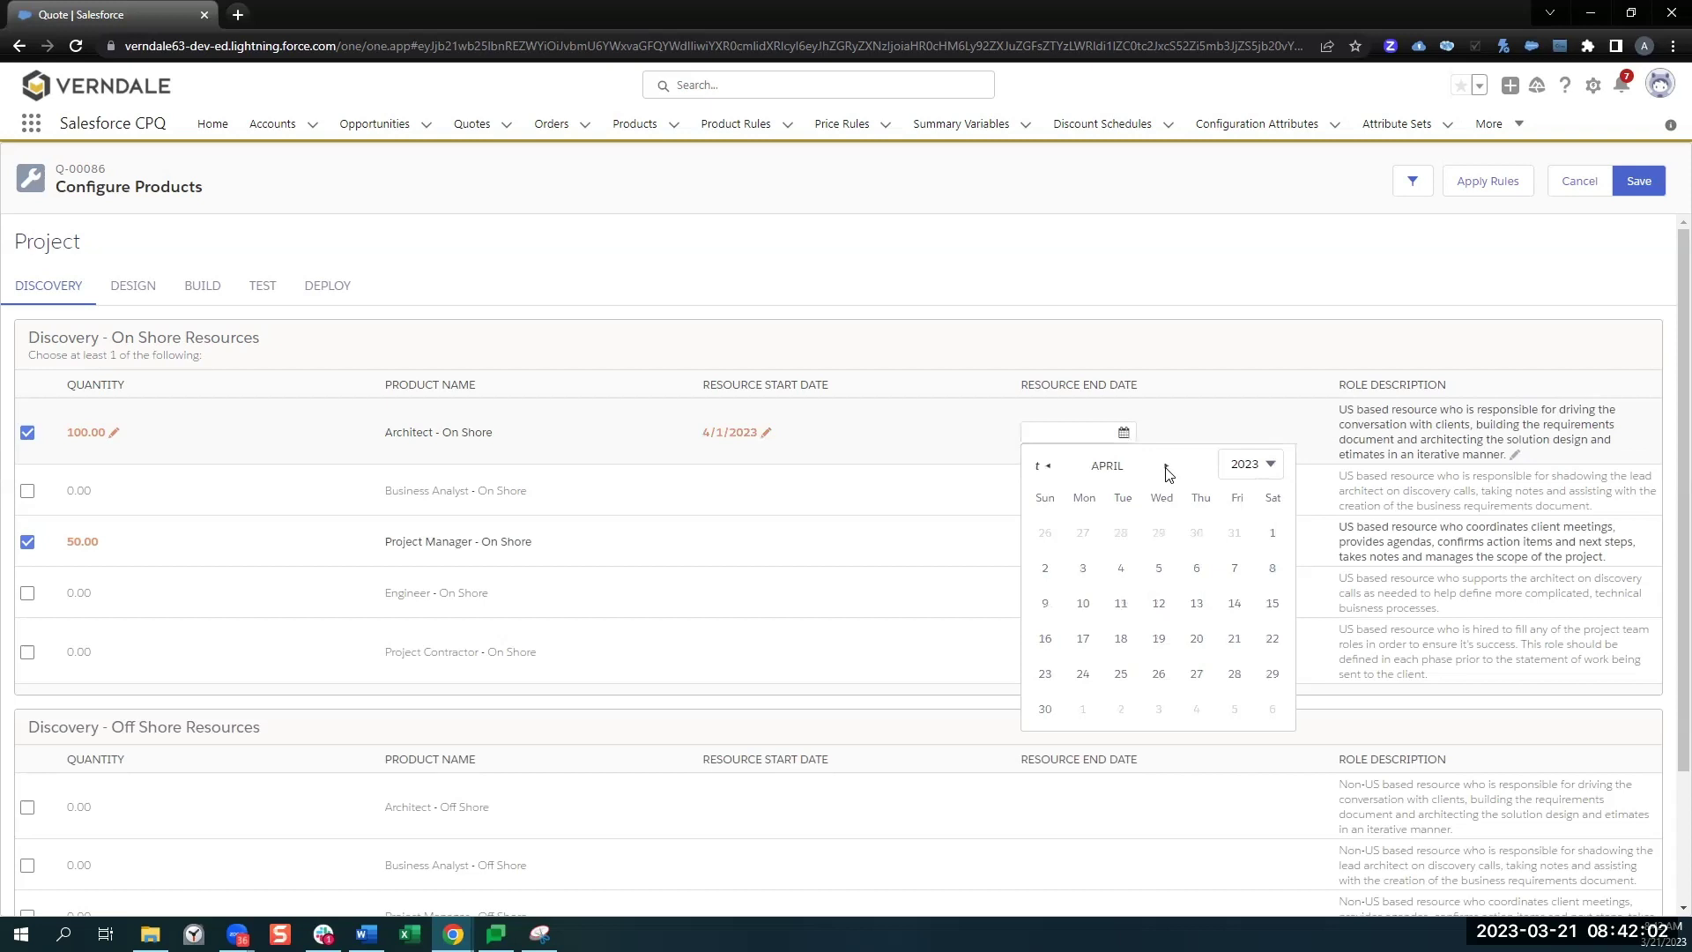
{"action": "left_click", "coordinate": [1050, 714]}
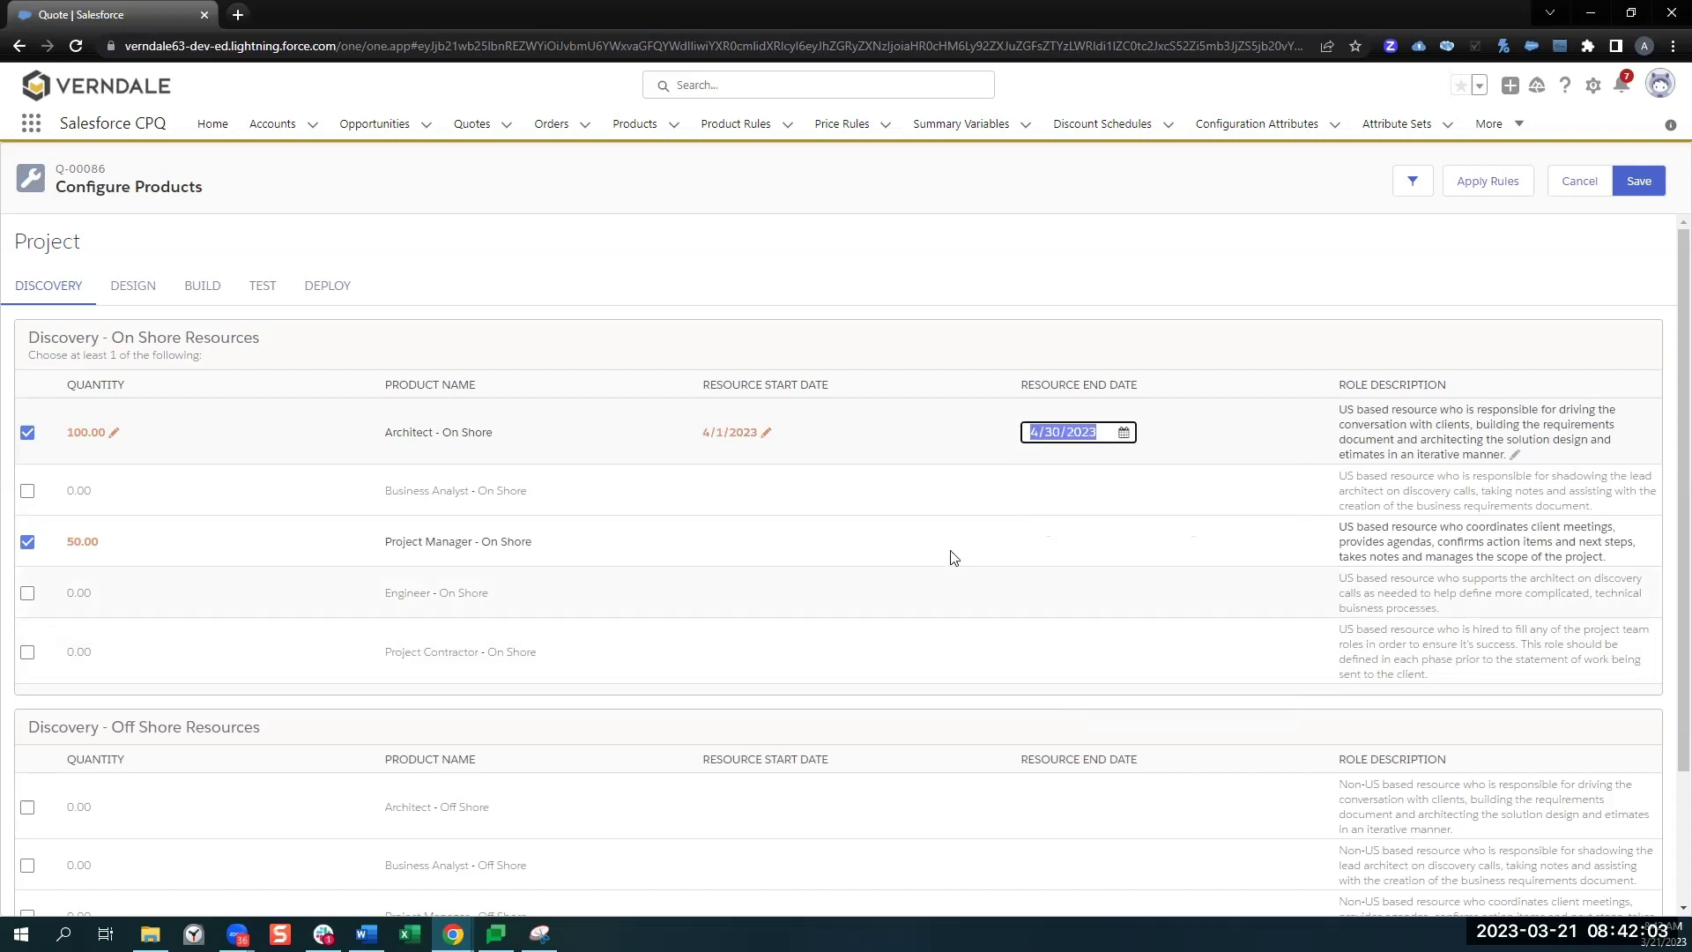
Step: Copy the Architect's dates to the Discovery phase's on-shore Project Manager, with start 4/1/2023 and end 4/30/2023
{"action": "left_click", "coordinate": [745, 433]}
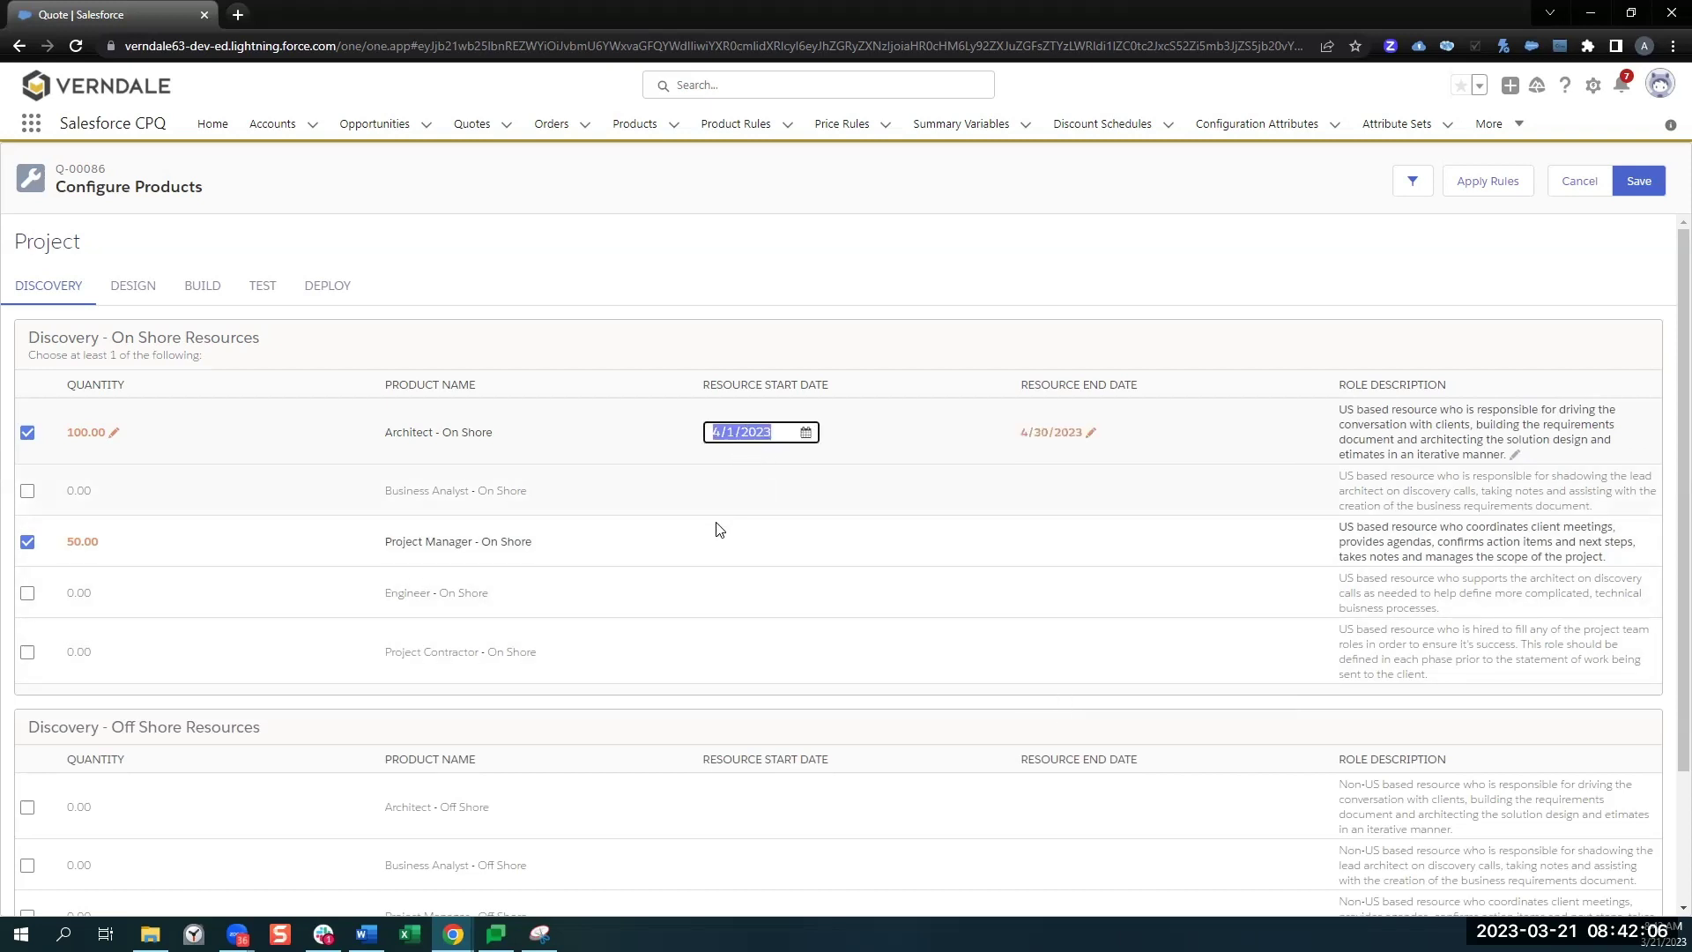
{"action": "left_click", "coordinate": [741, 547]}
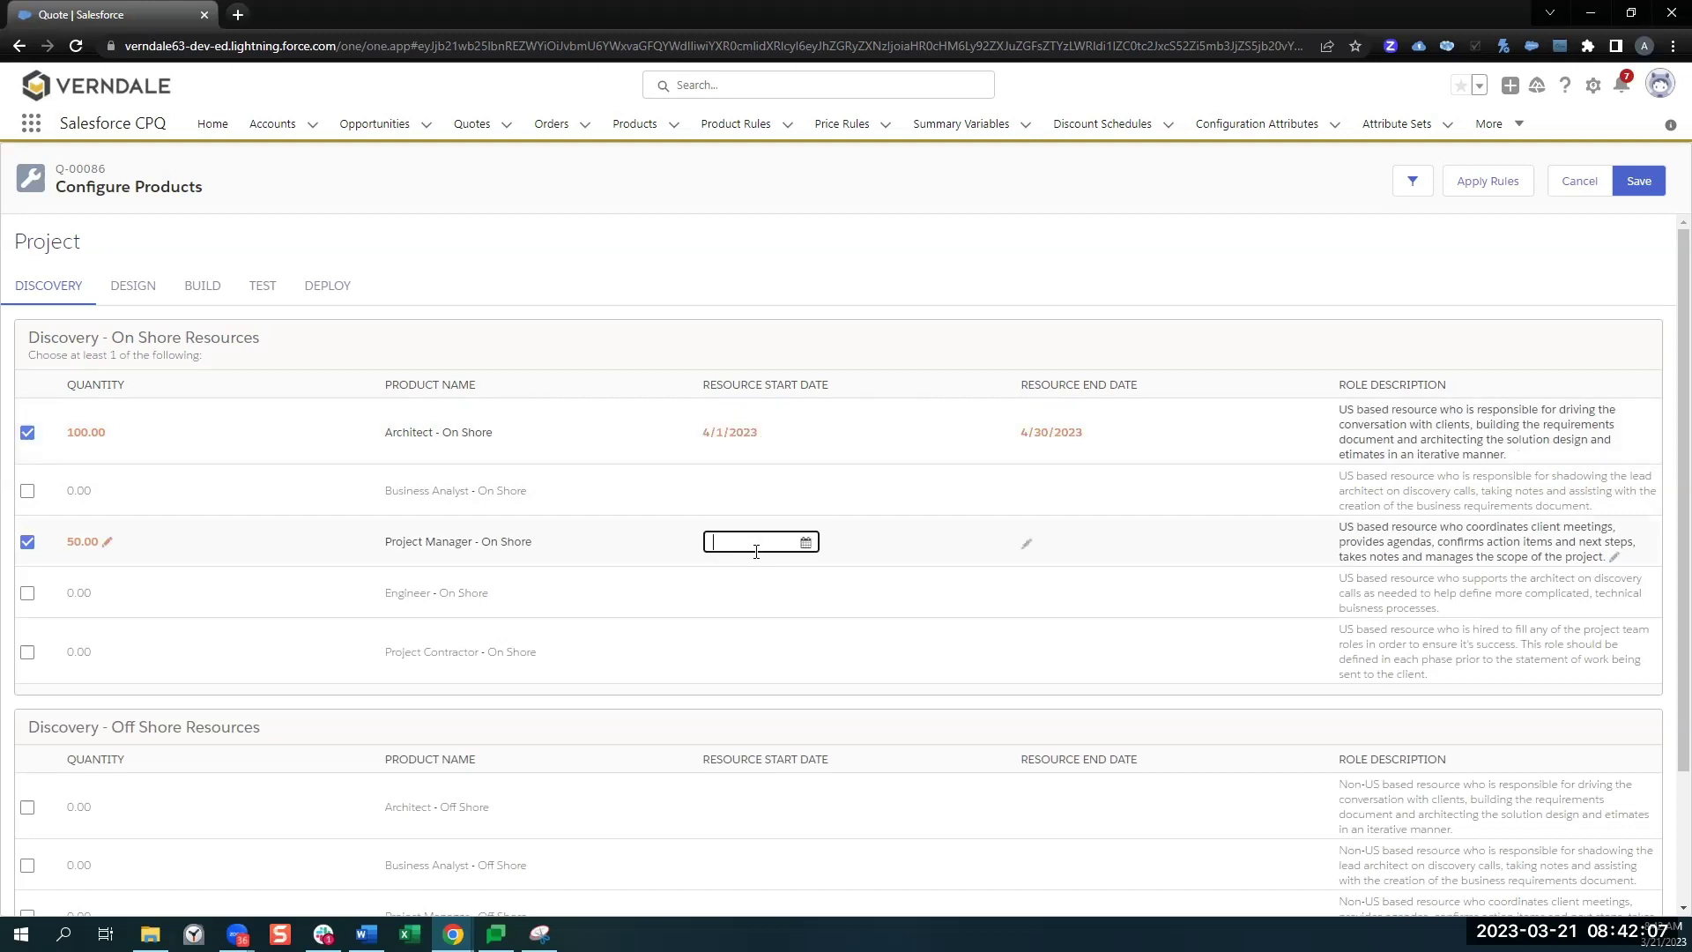
{"action": "left_click", "coordinate": [1059, 432]}
{"action": "key", "text": "ctrl+c"}
{"action": "left_click", "coordinate": [1057, 542]}
{"action": "key", "text": "ctrl+v"}
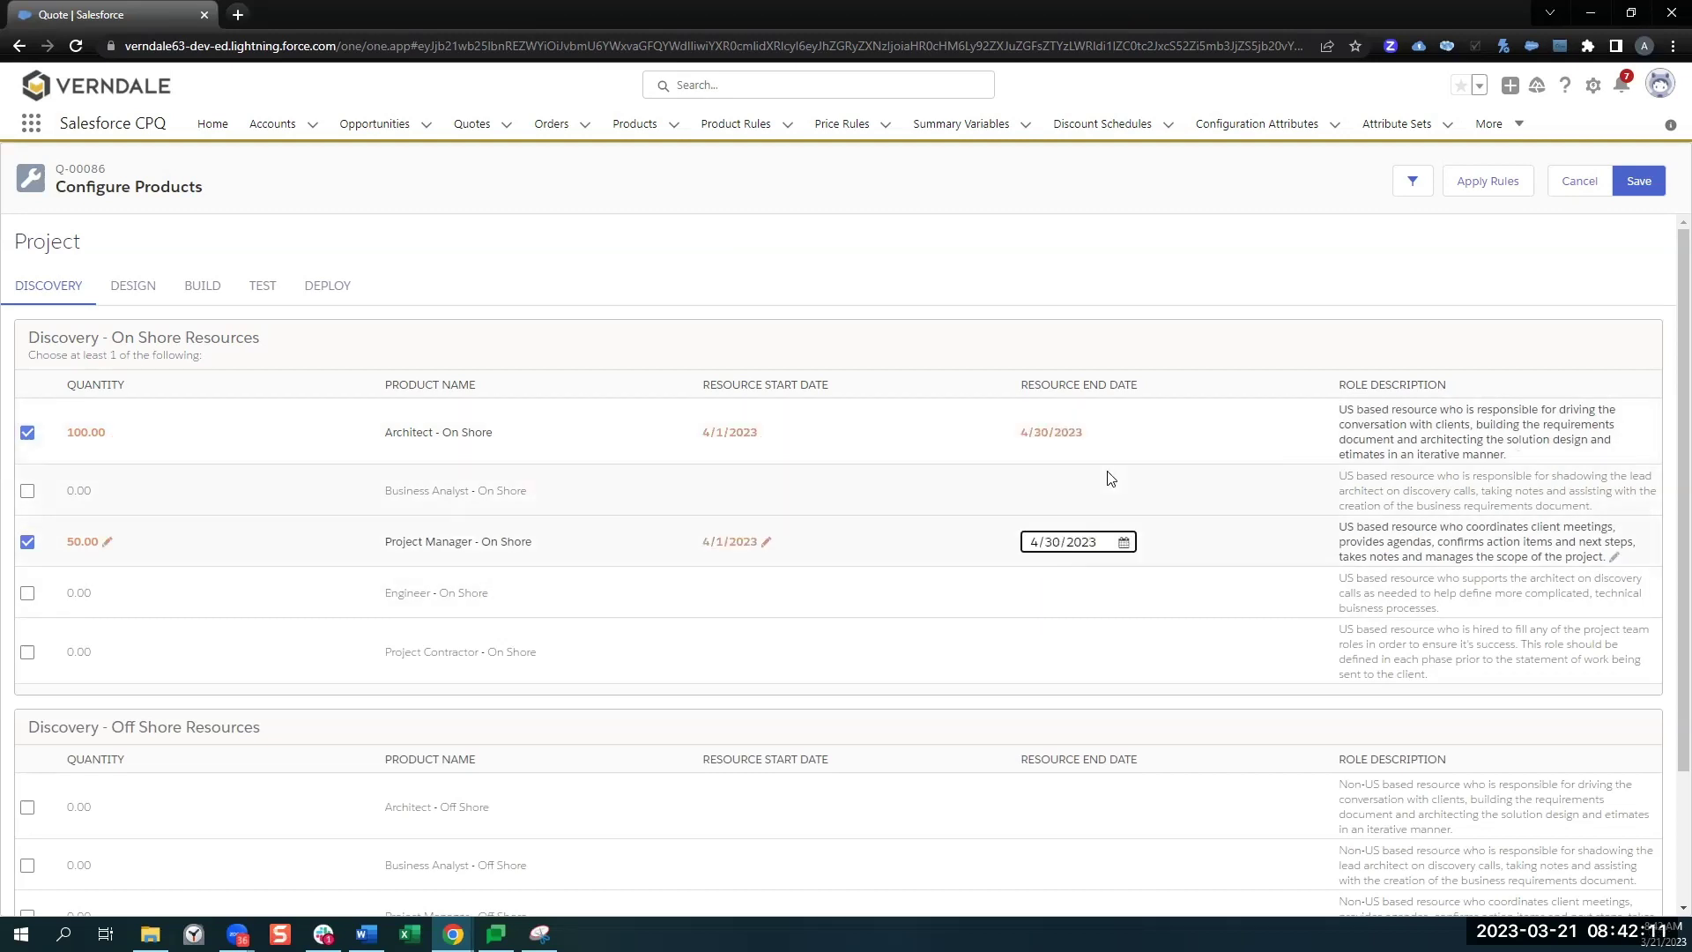
Step: Set the resource start date of the Design phase's on-shore Architect to 5/1/2023
{"action": "left_click", "coordinate": [141, 286]}
{"action": "left_click", "coordinate": [807, 409]}
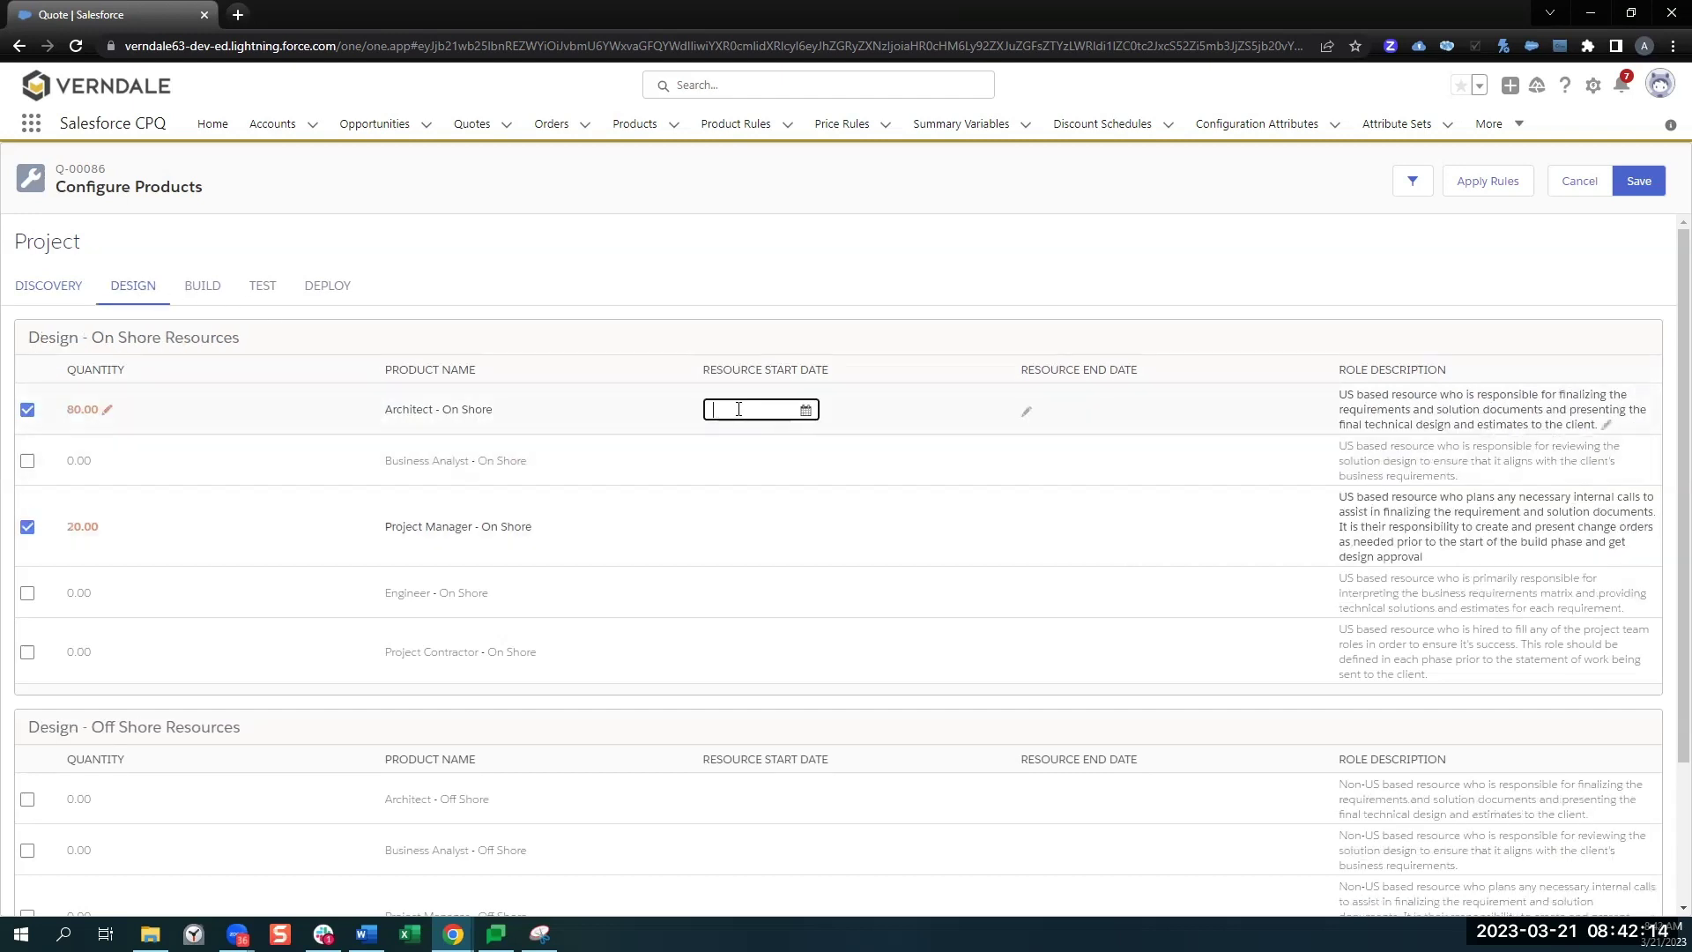
{"action": "left_click", "coordinate": [805, 412]}
{"action": "left_click", "coordinate": [848, 443]}
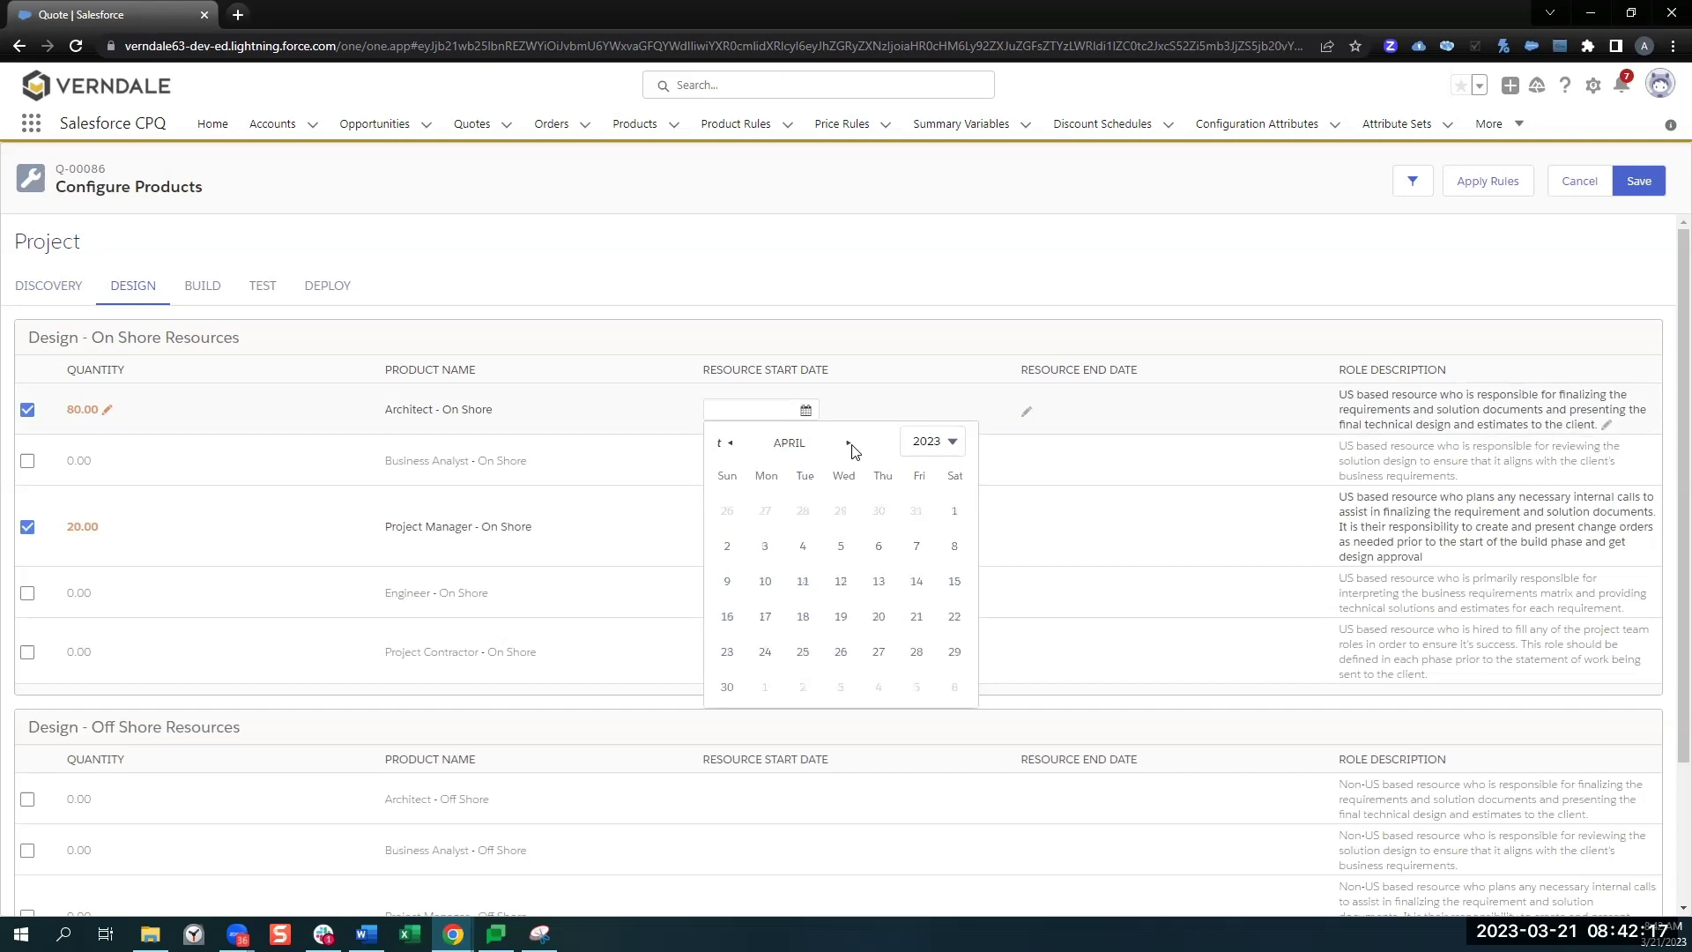
{"action": "left_click", "coordinate": [764, 687]}
Step: Set the resource end date of the Design phase's on-shore Architect to 5/13/2023
{"action": "left_click", "coordinate": [1029, 407]}
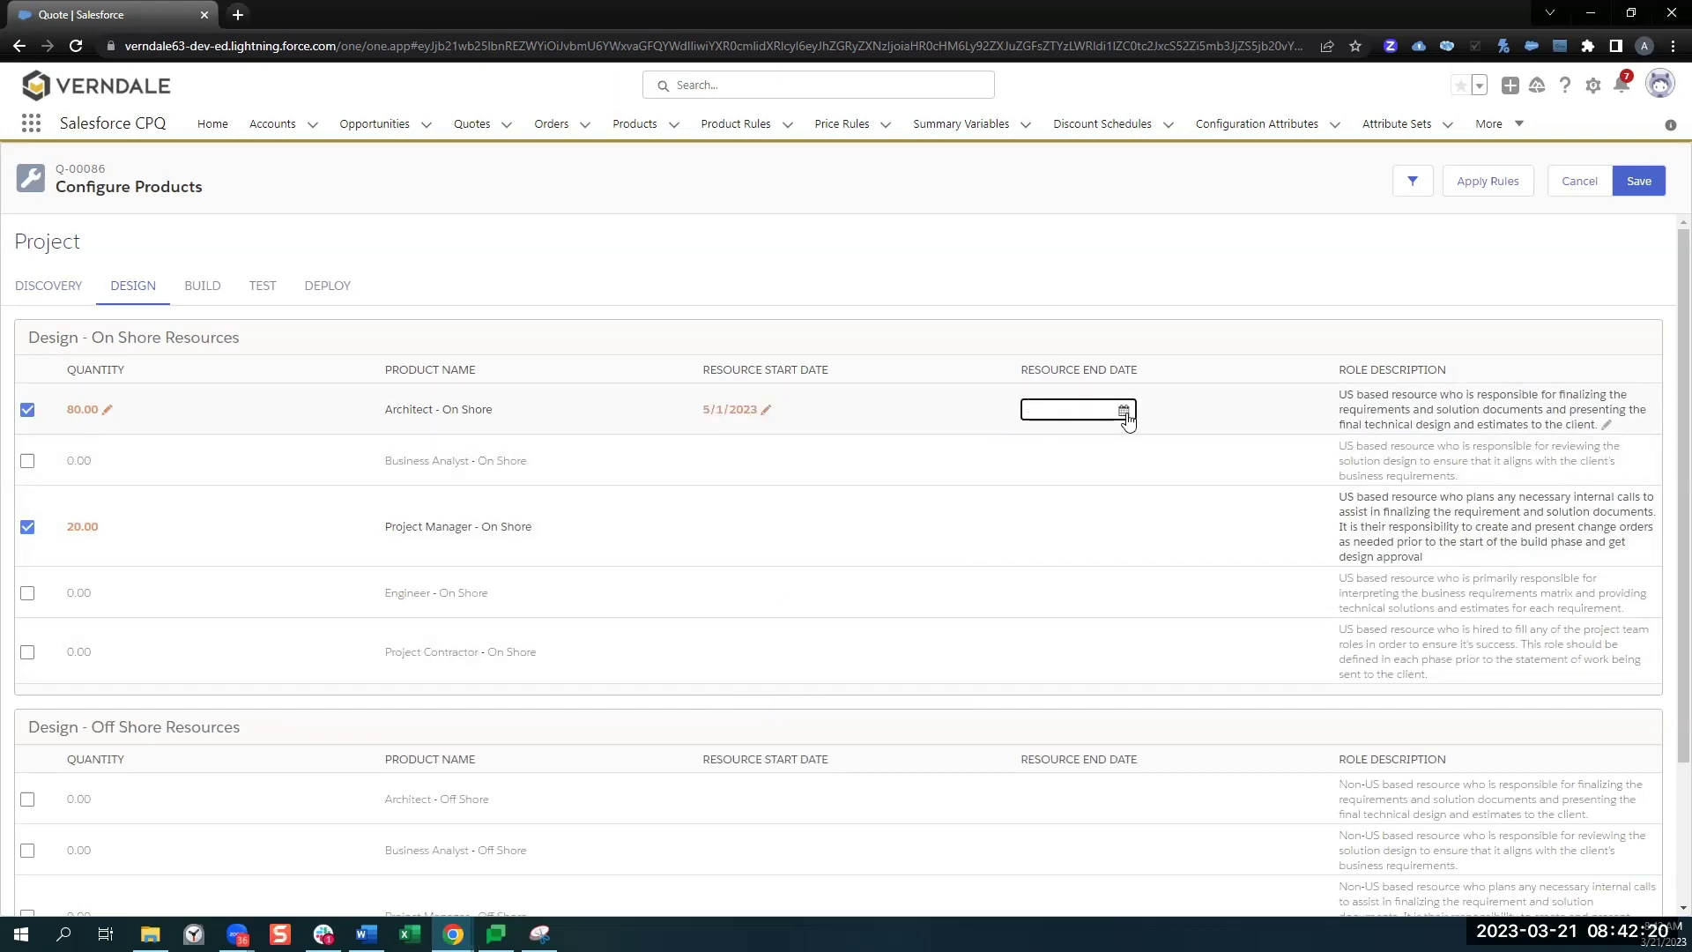
{"action": "left_click", "coordinate": [1124, 412]}
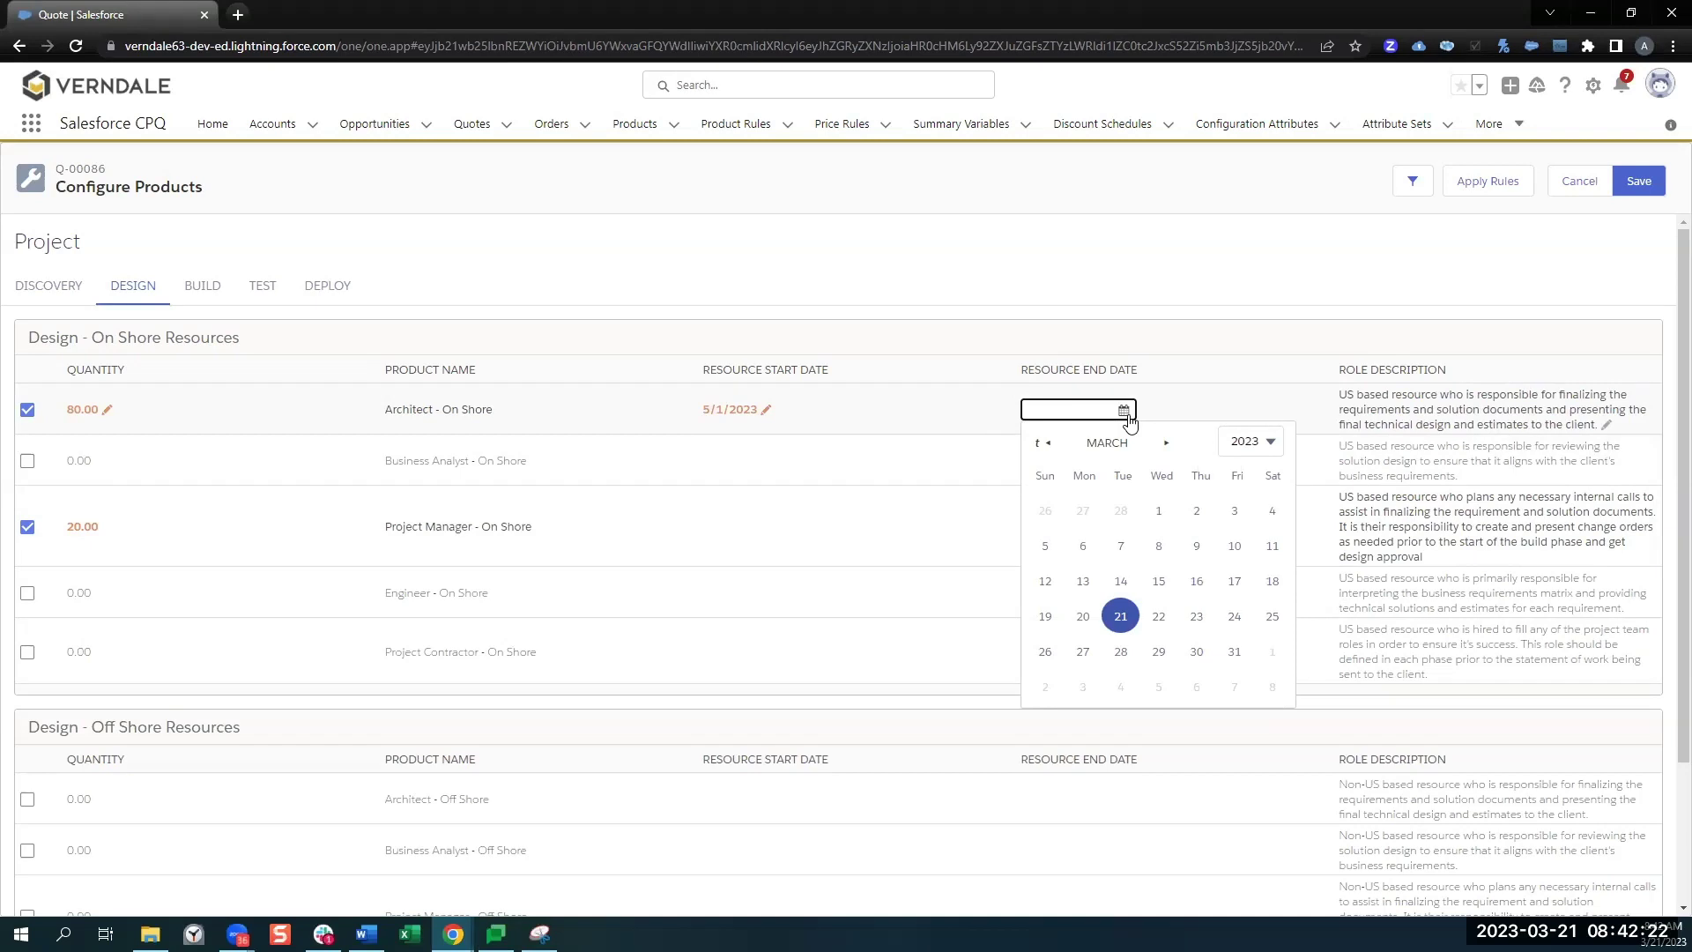
{"action": "left_click", "coordinate": [1166, 443]}
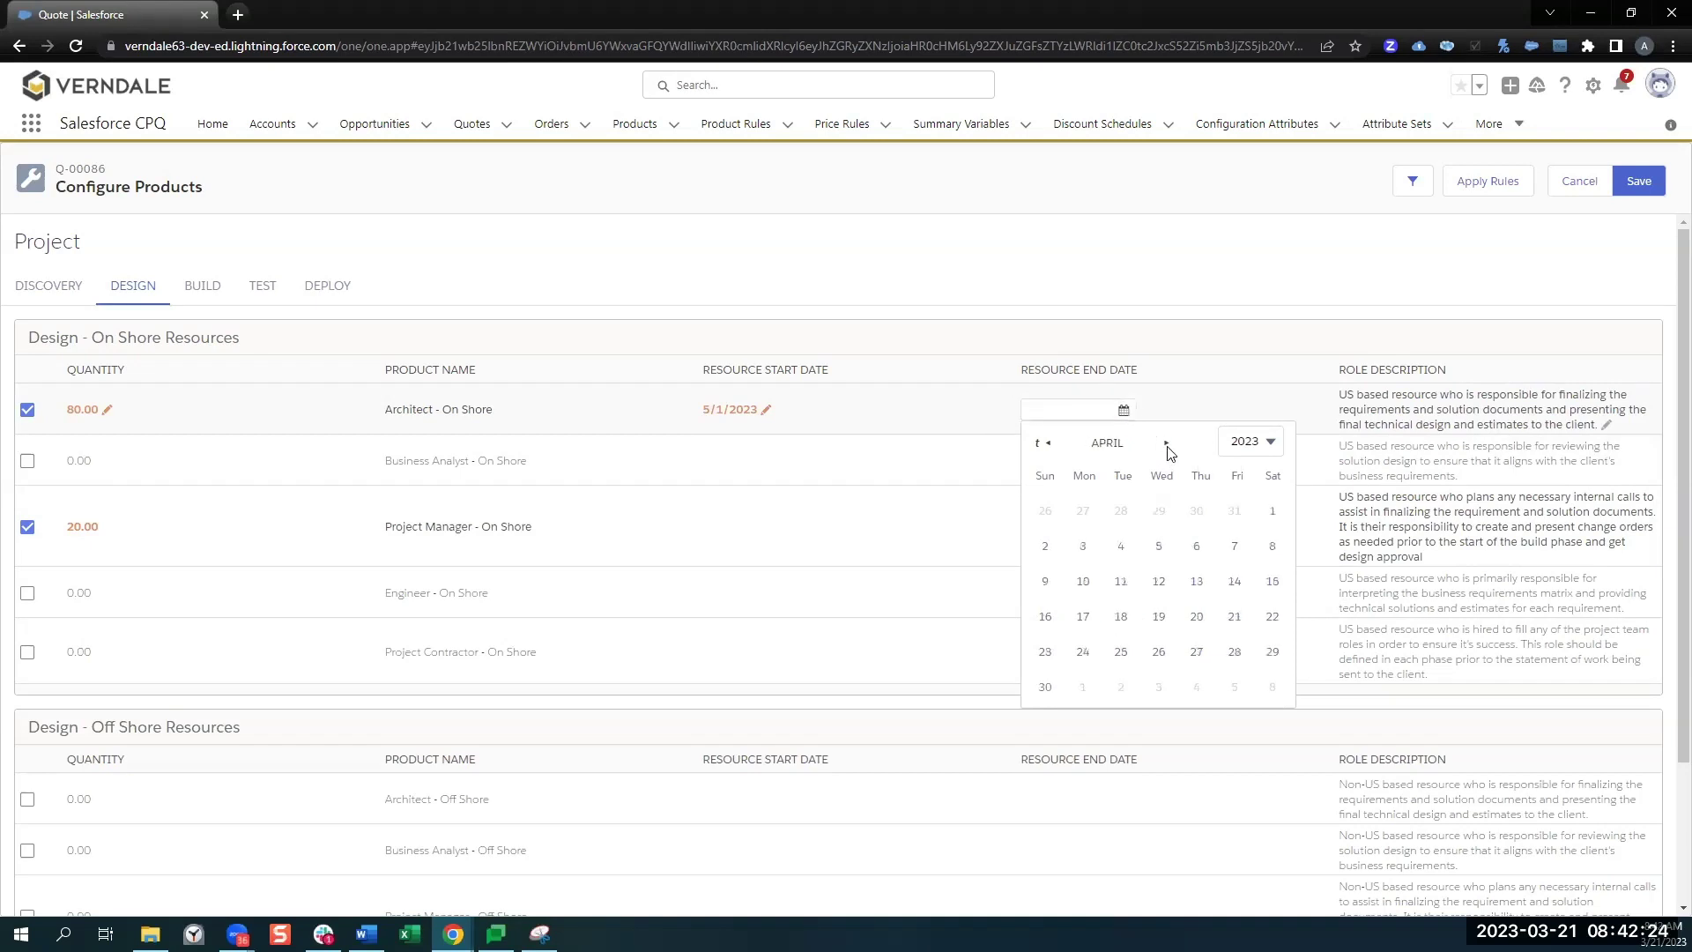
{"action": "left_click", "coordinate": [1166, 444]}
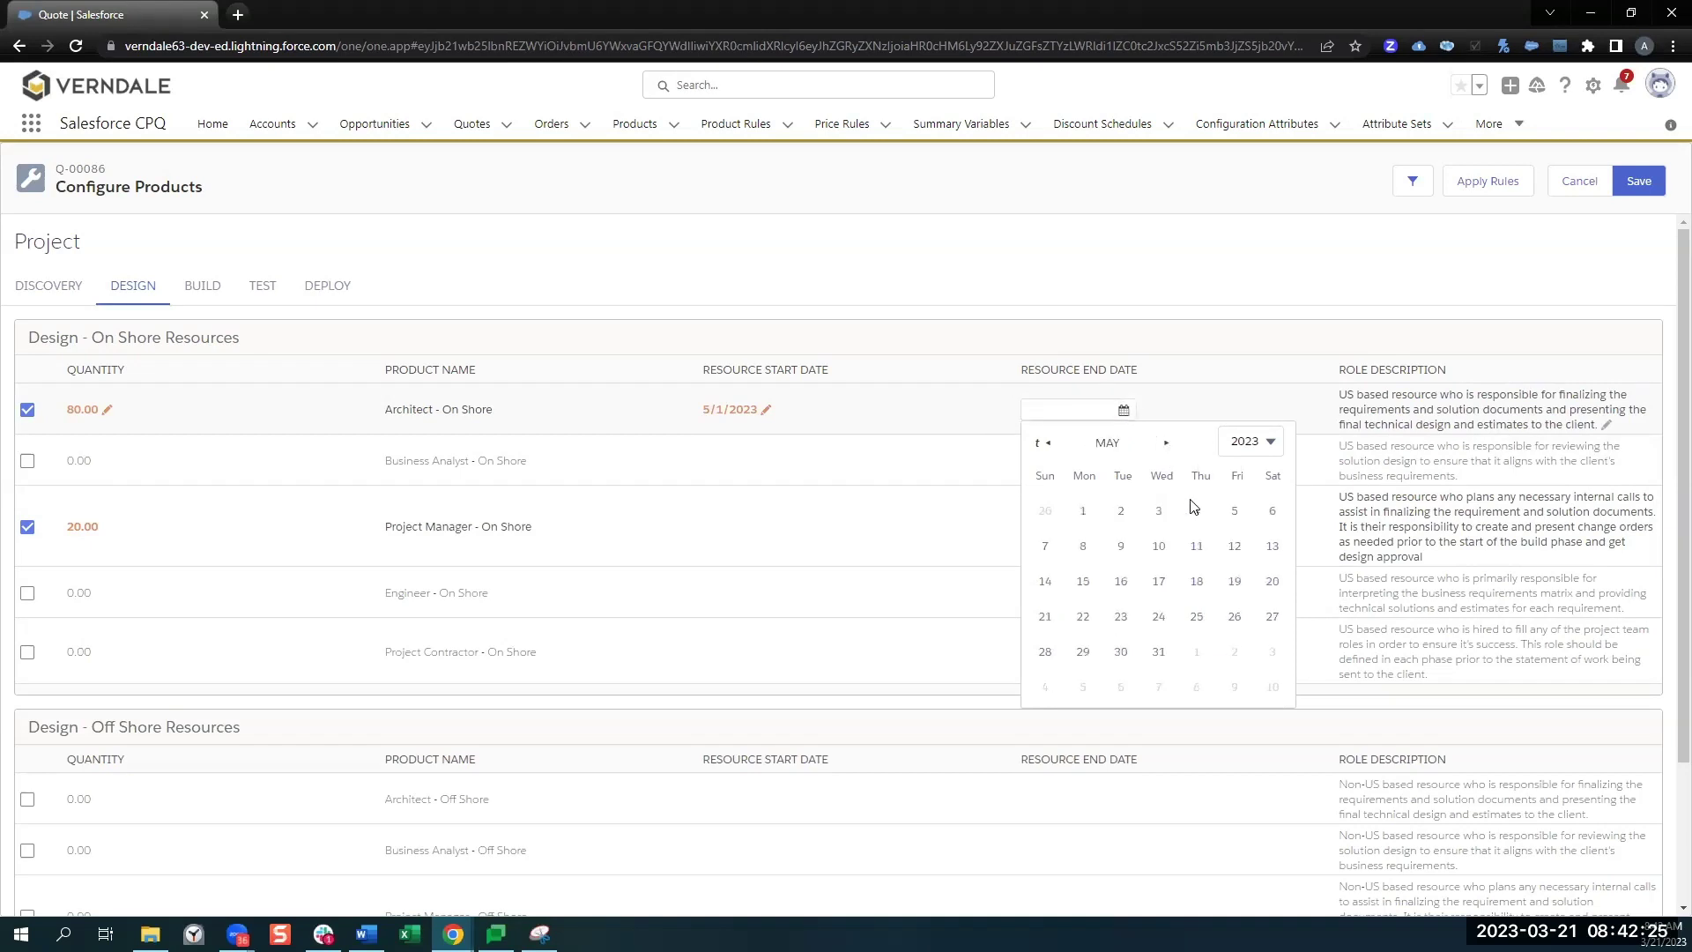
{"action": "left_click", "coordinate": [1272, 547]}
Step: Copy the Design Architect's start date 5/1/2023 into both the on-shore Project Manager's start and end dates, and save the configuration
{"action": "left_click", "coordinate": [743, 419]}
{"action": "key", "text": "ctrl+c"}
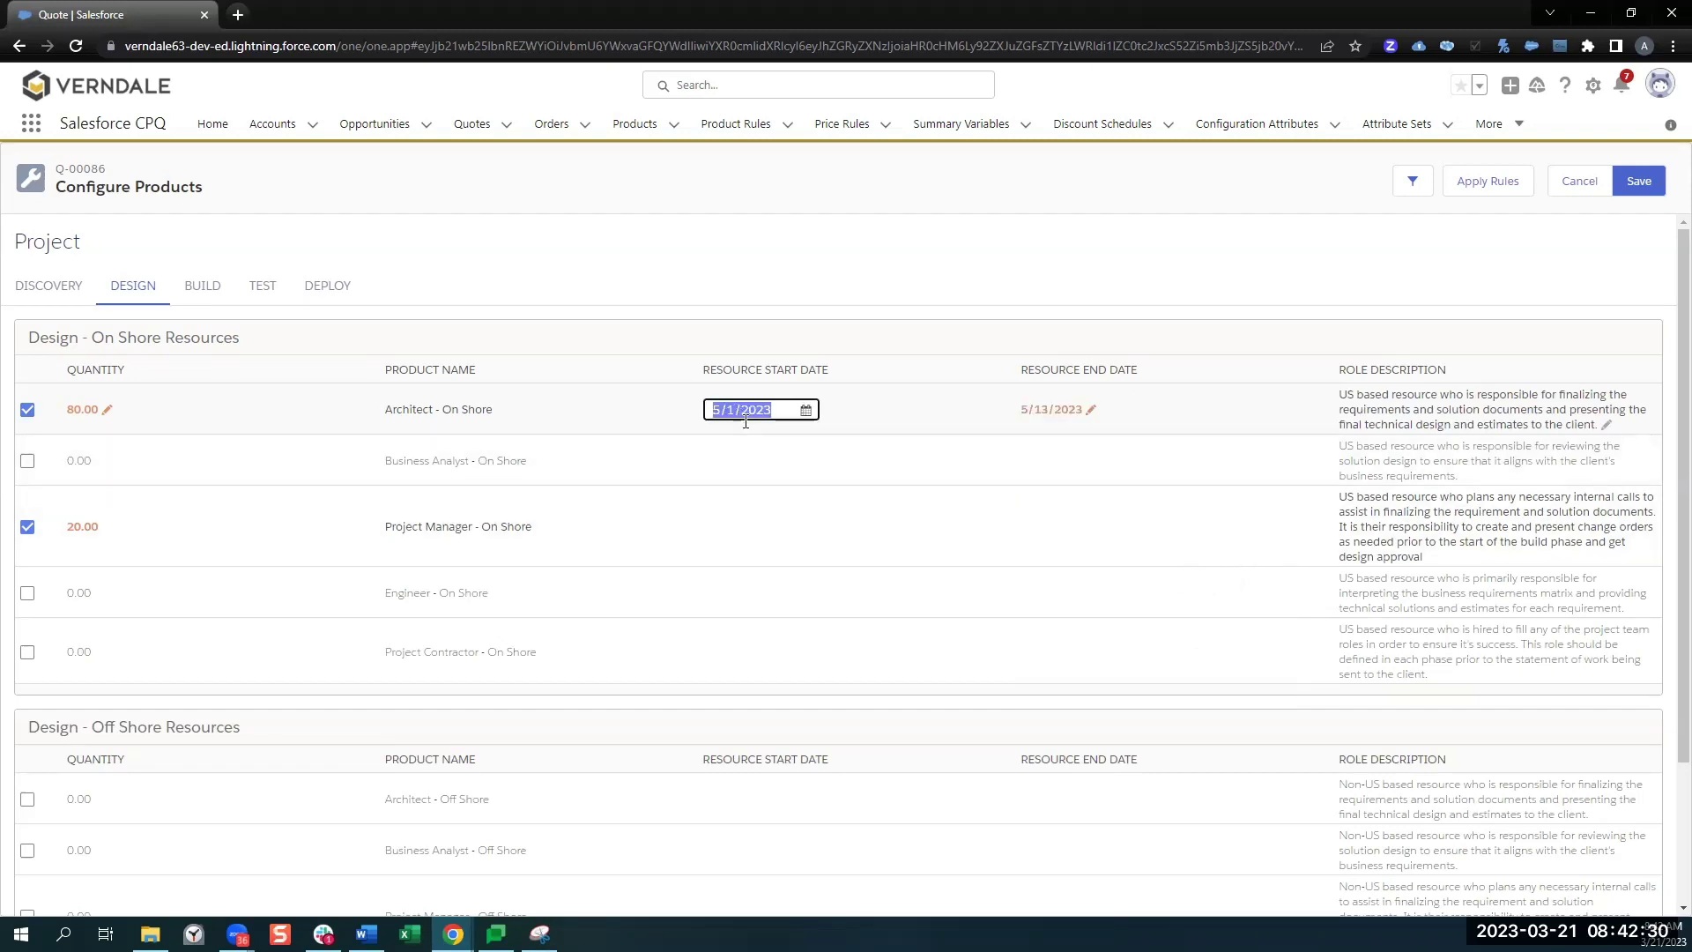
{"action": "left_click", "coordinate": [750, 538]}
{"action": "left_click", "coordinate": [717, 533]}
{"action": "key", "text": "ctrl+v"}
{"action": "left_click", "coordinate": [1029, 533]}
{"action": "key", "text": "ctrl+v"}
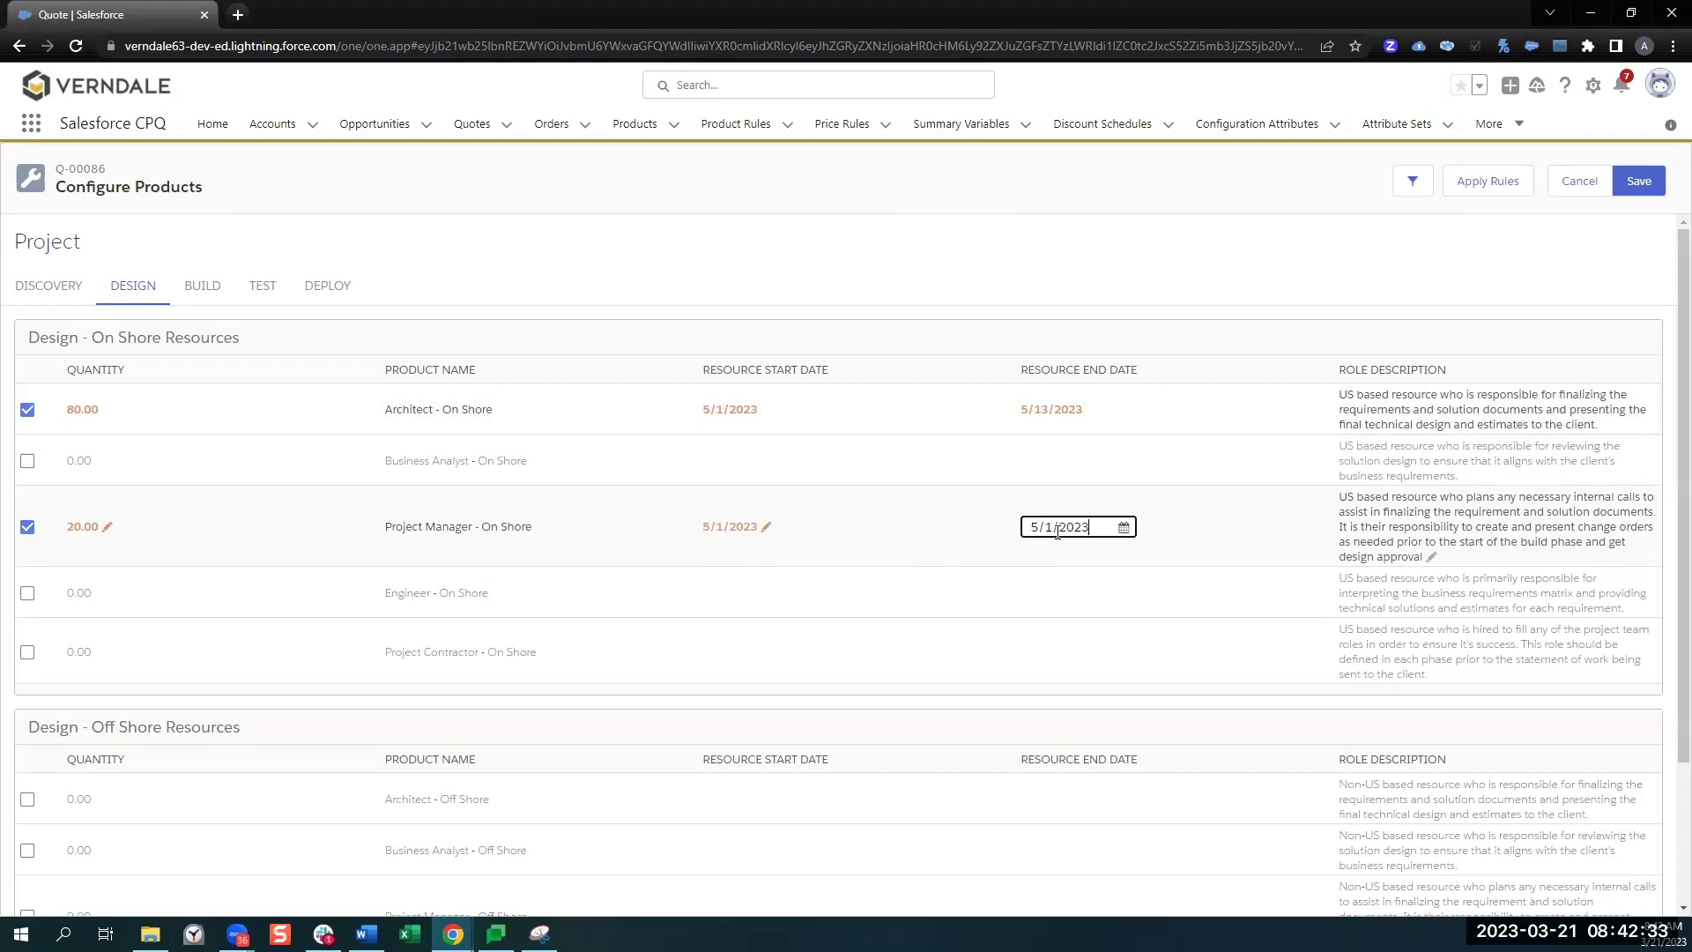
{"action": "left_click", "coordinate": [1659, 185]}
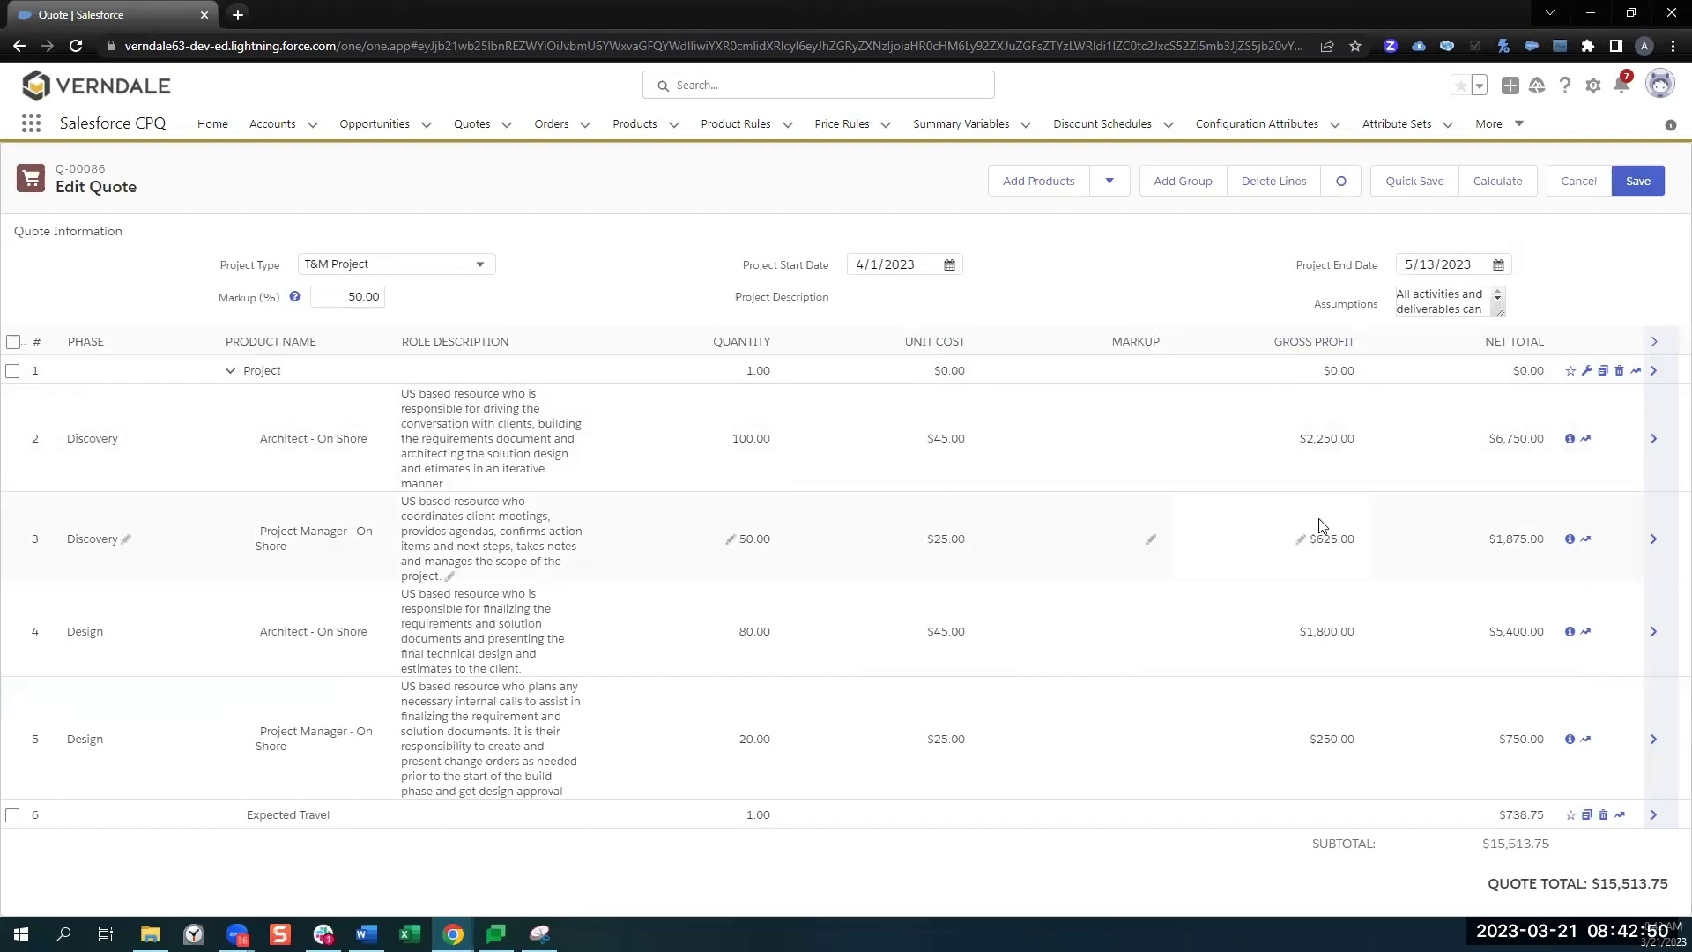
Step: Set the quote's markup to 40%, save the quote and preview its approvals
{"action": "left_click", "coordinate": [344, 304]}
{"action": "left_click", "coordinate": [307, 323]}
{"action": "left_click", "coordinate": [363, 302]}
{"action": "key", "text": "BackSpace"}
{"action": "key", "text": "BackSpace"}
{"action": "key", "text": "BackSpace"}
{"action": "key", "text": "BackSpace"}
{"action": "key", "text": "BackSpace"}
{"action": "type", "text": "500"}
{"action": "left_click", "coordinate": [738, 350]}
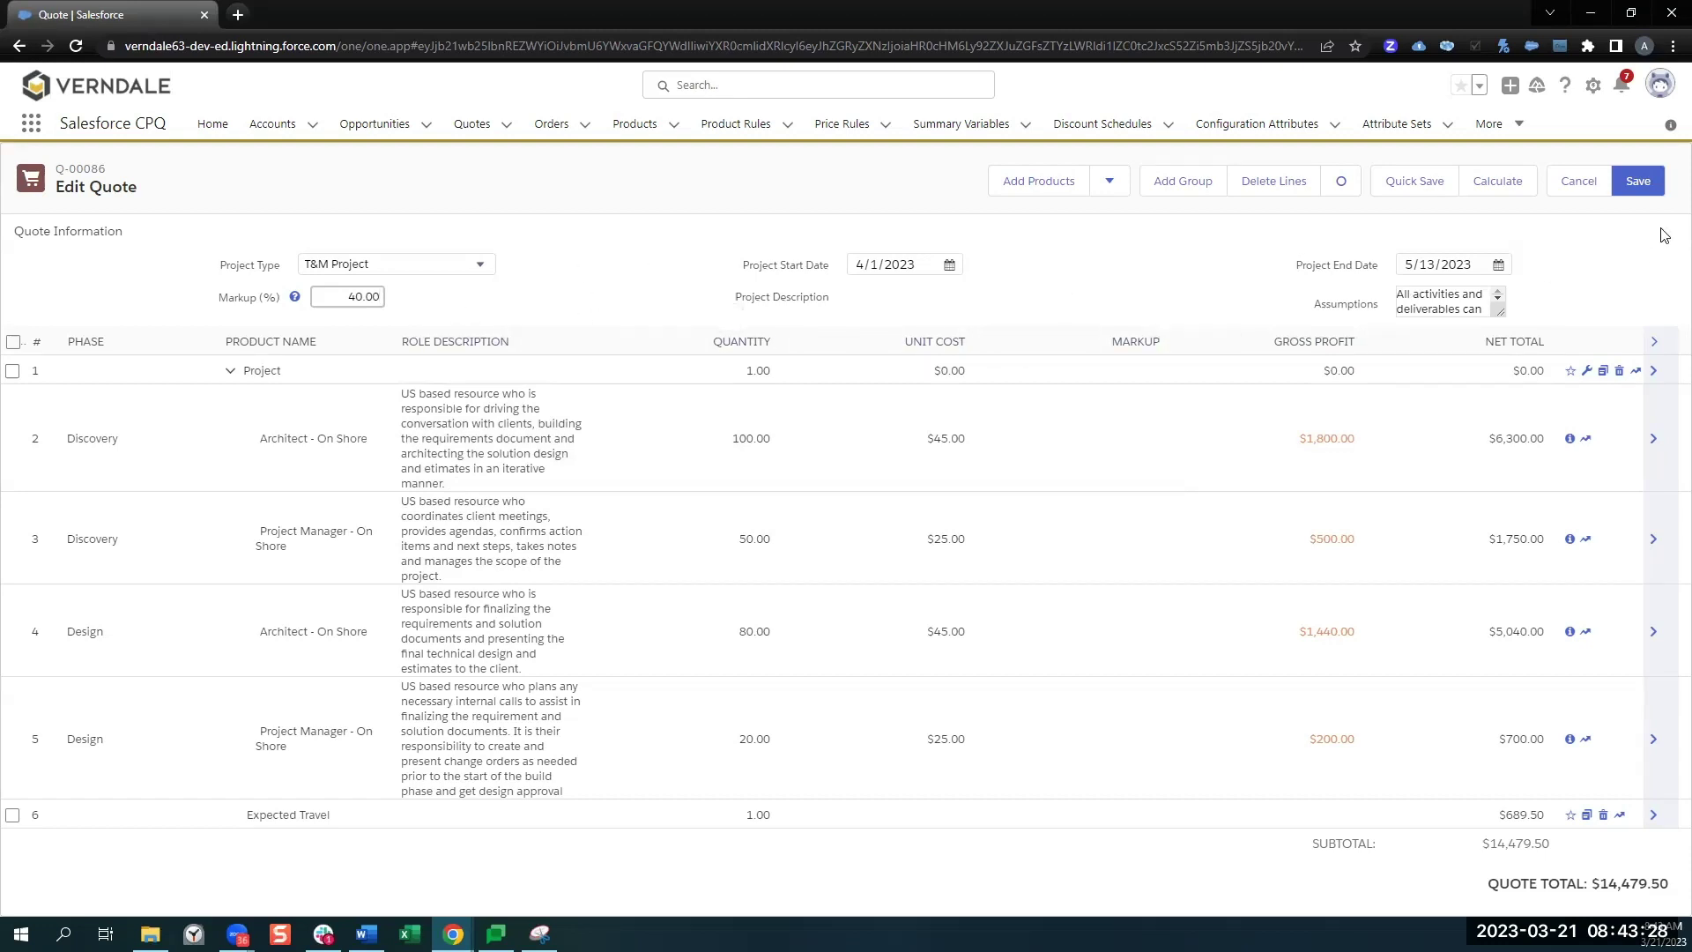
{"action": "left_click", "coordinate": [1636, 182]}
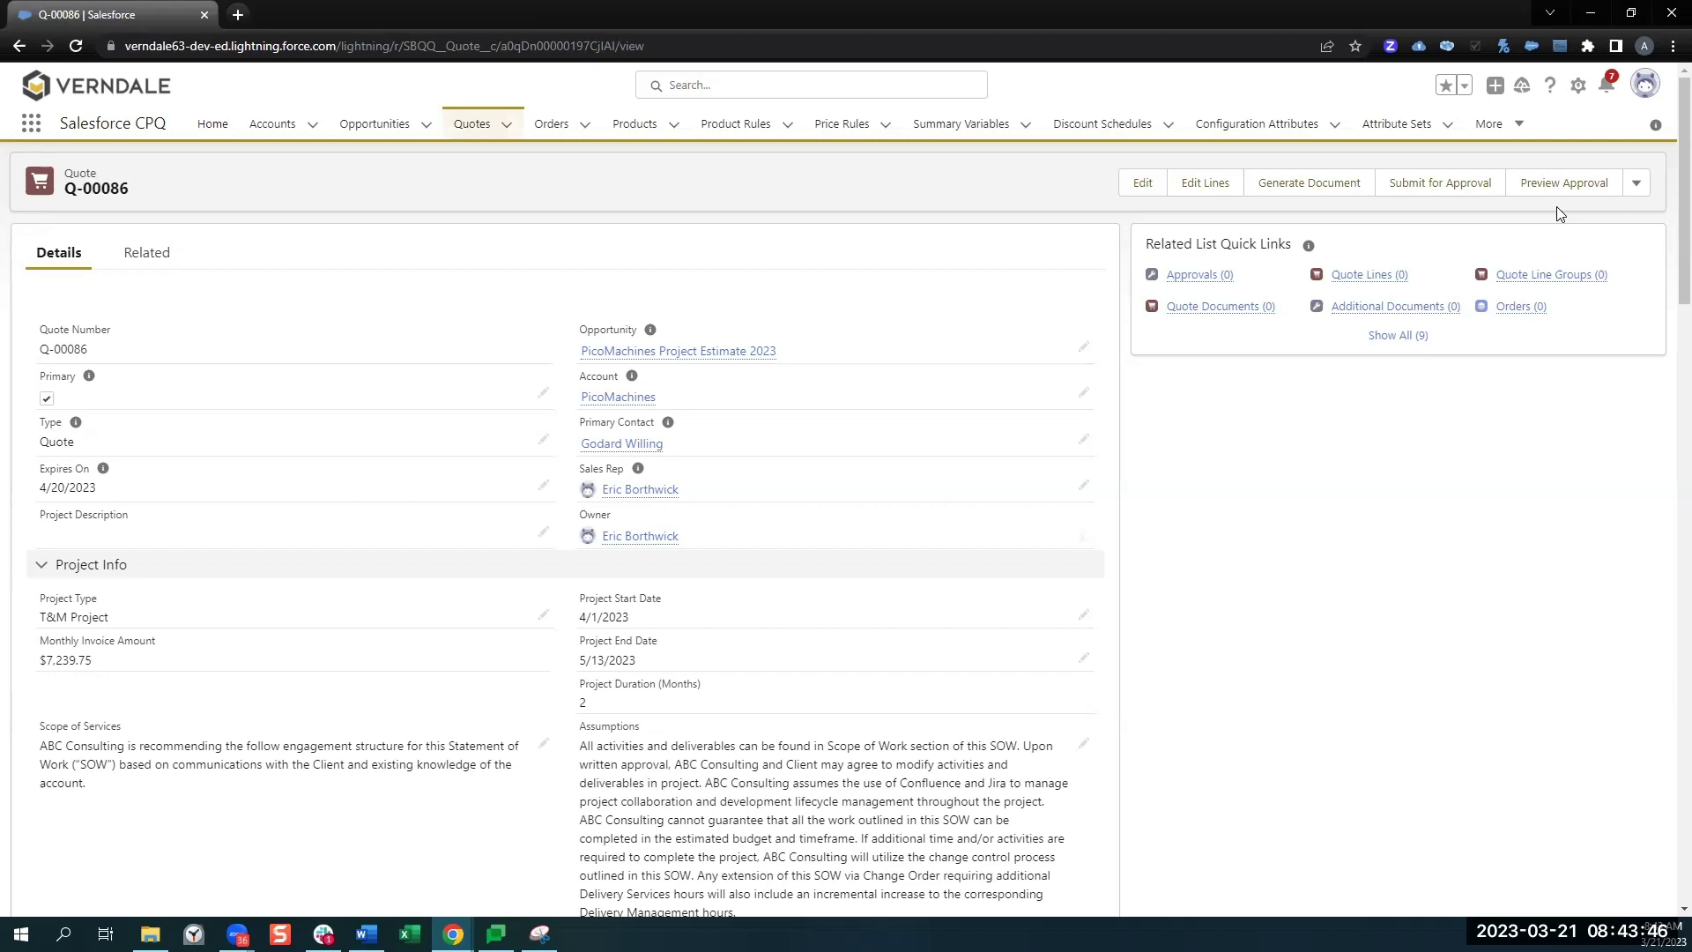
{"action": "left_click", "coordinate": [1564, 182]}
Step: Lower the quote's markup to 20%, save it, and preview its approval steps before returning to the quote
{"action": "left_click", "coordinate": [1204, 185]}
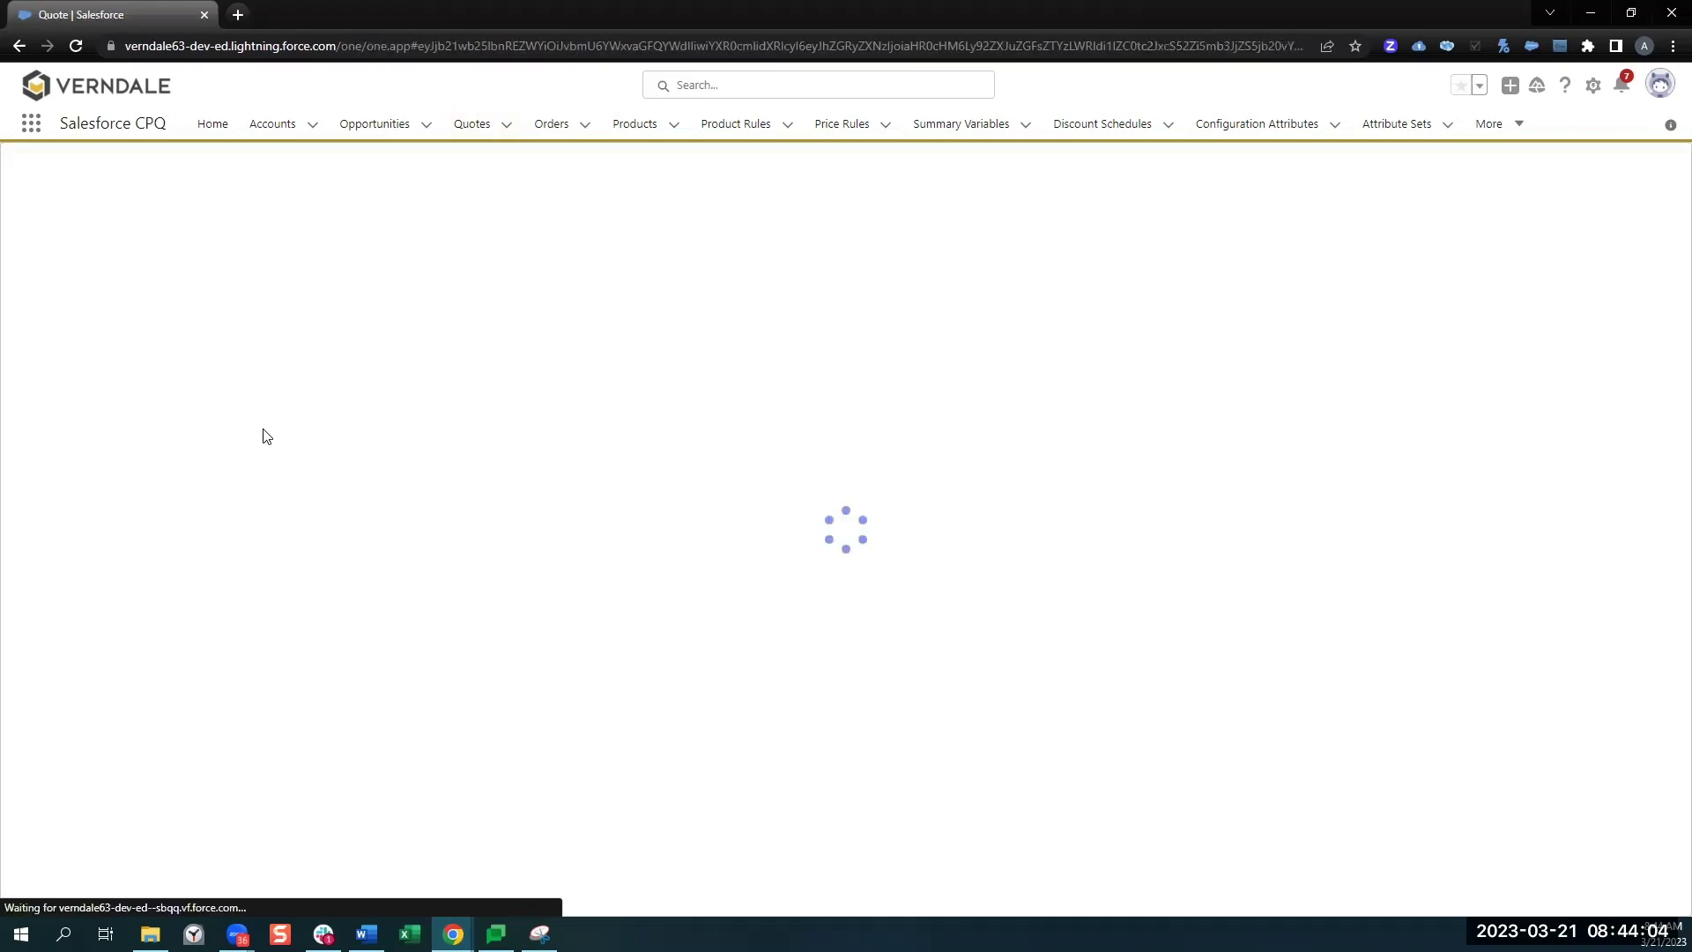
{"action": "left_click", "coordinate": [362, 296]}
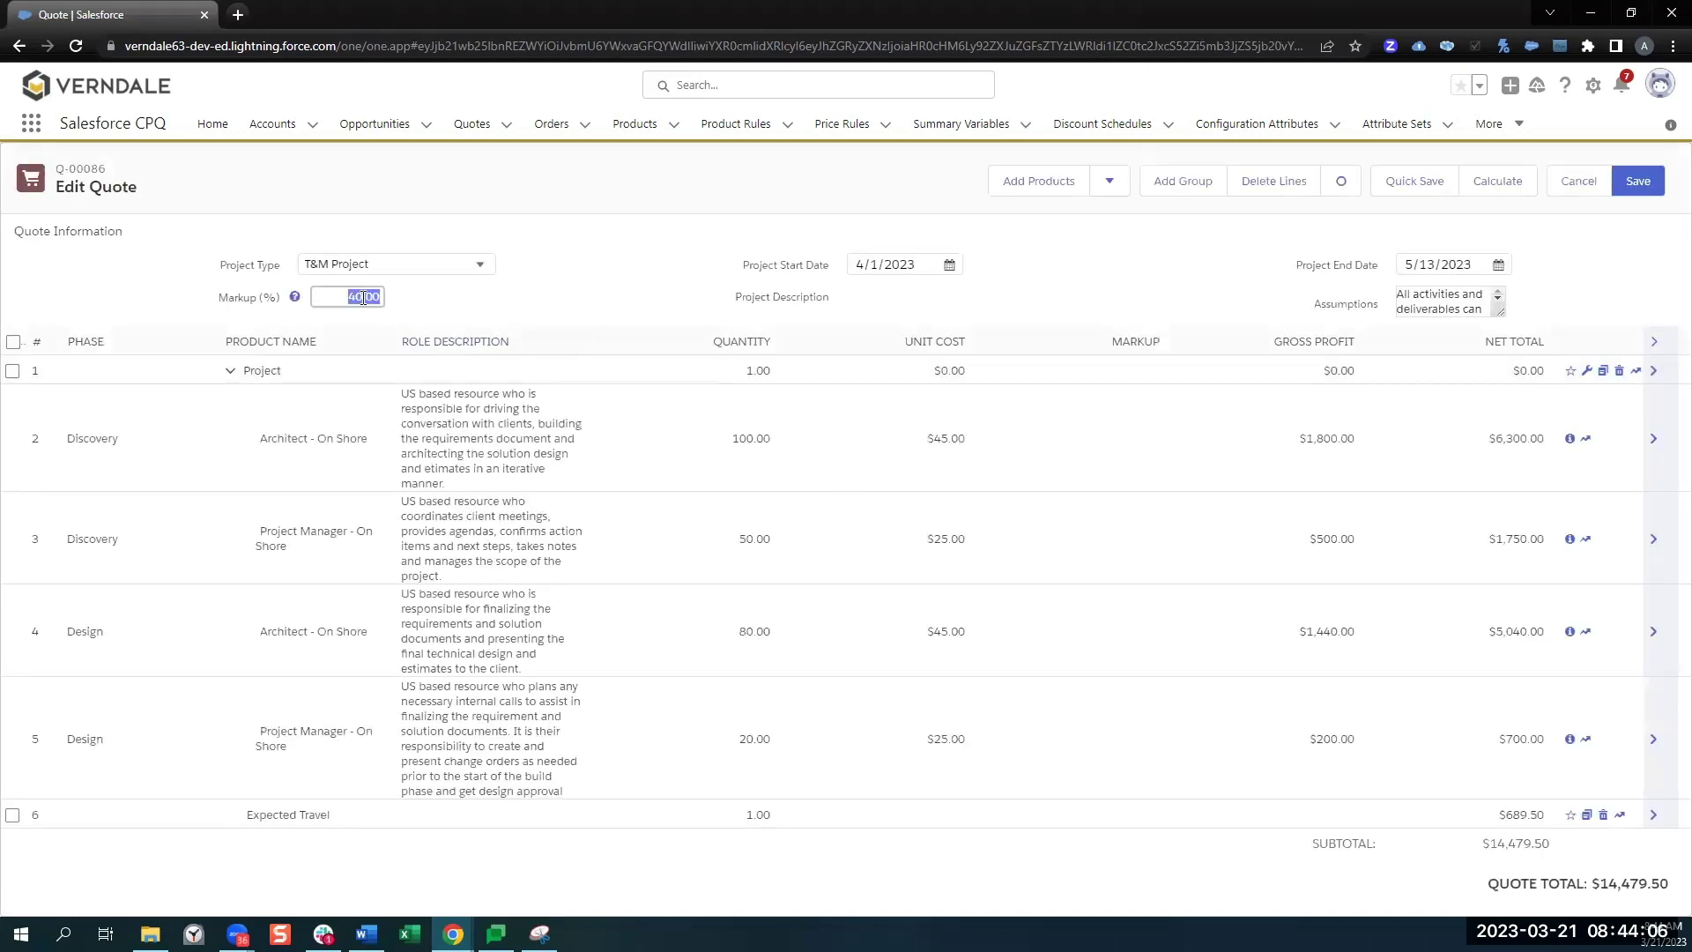
{"action": "type", "text": "20"}
{"action": "left_click", "coordinate": [1638, 181]}
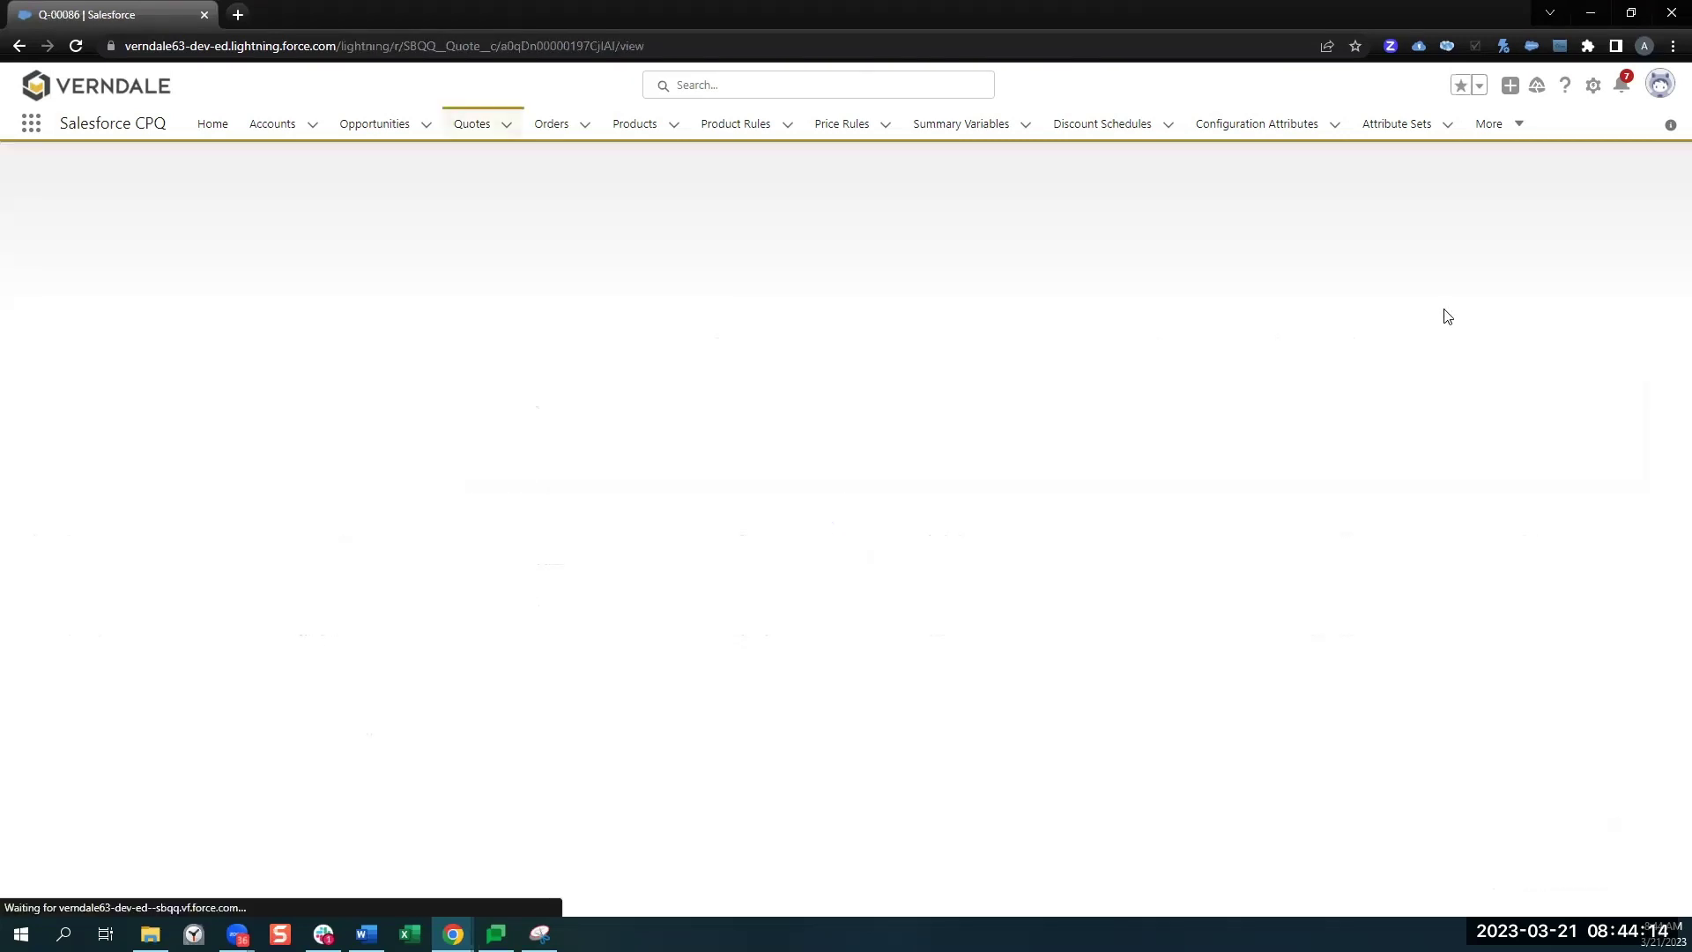
{"action": "left_click", "coordinate": [1567, 182]}
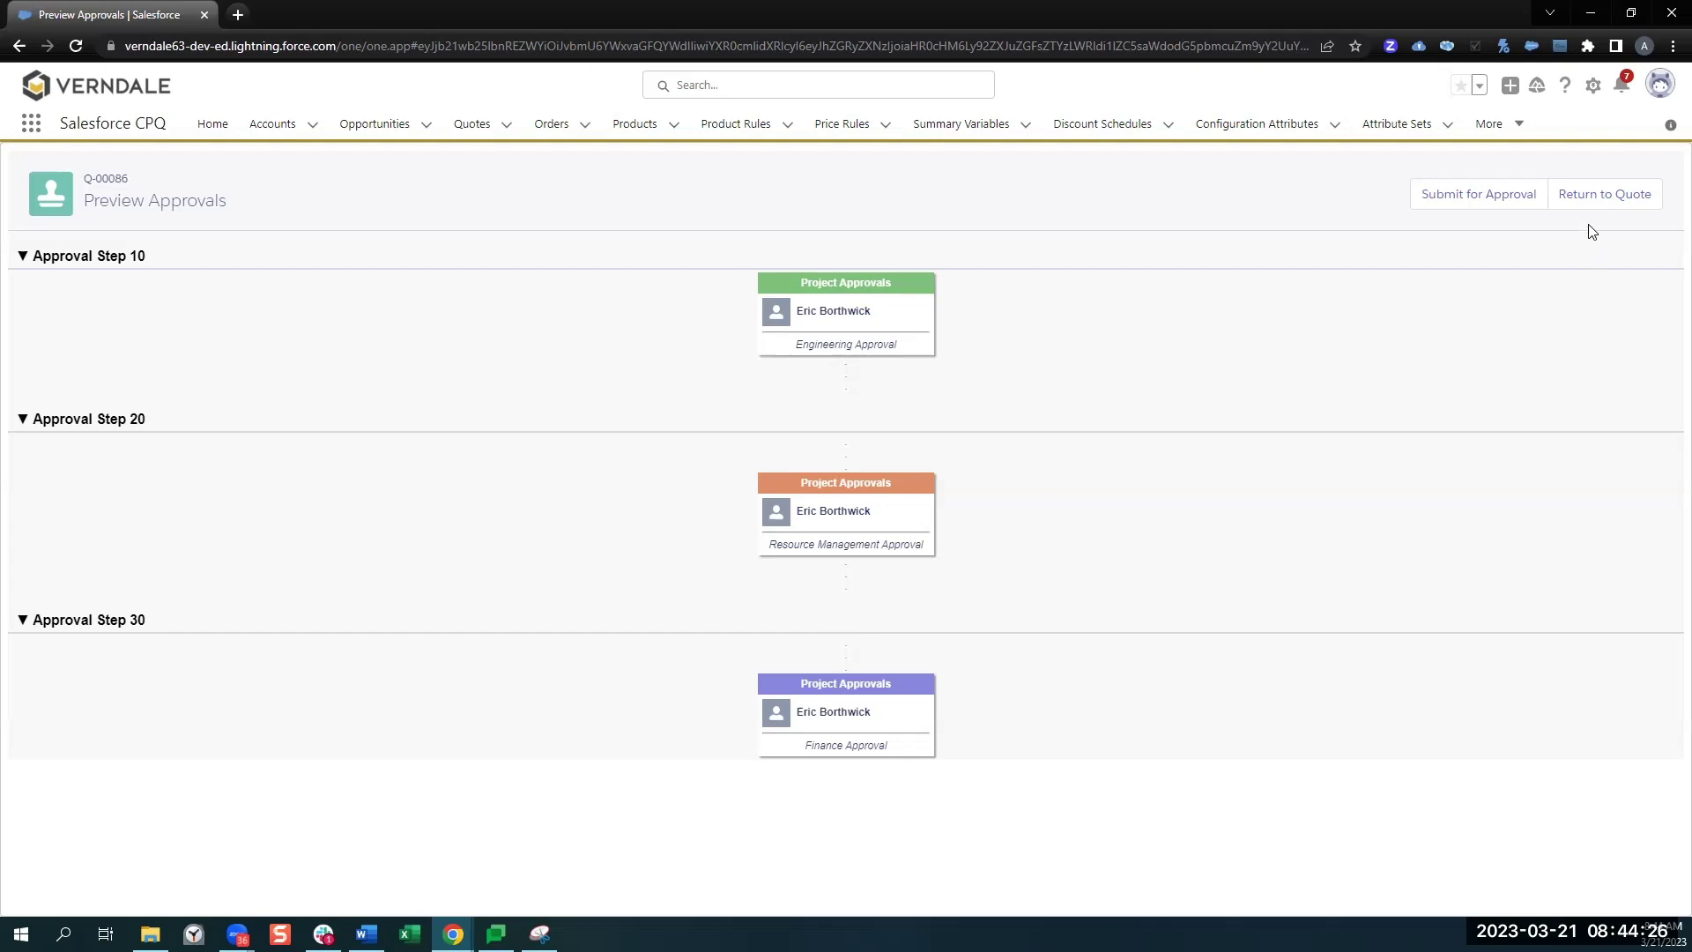
{"action": "left_click", "coordinate": [1582, 199]}
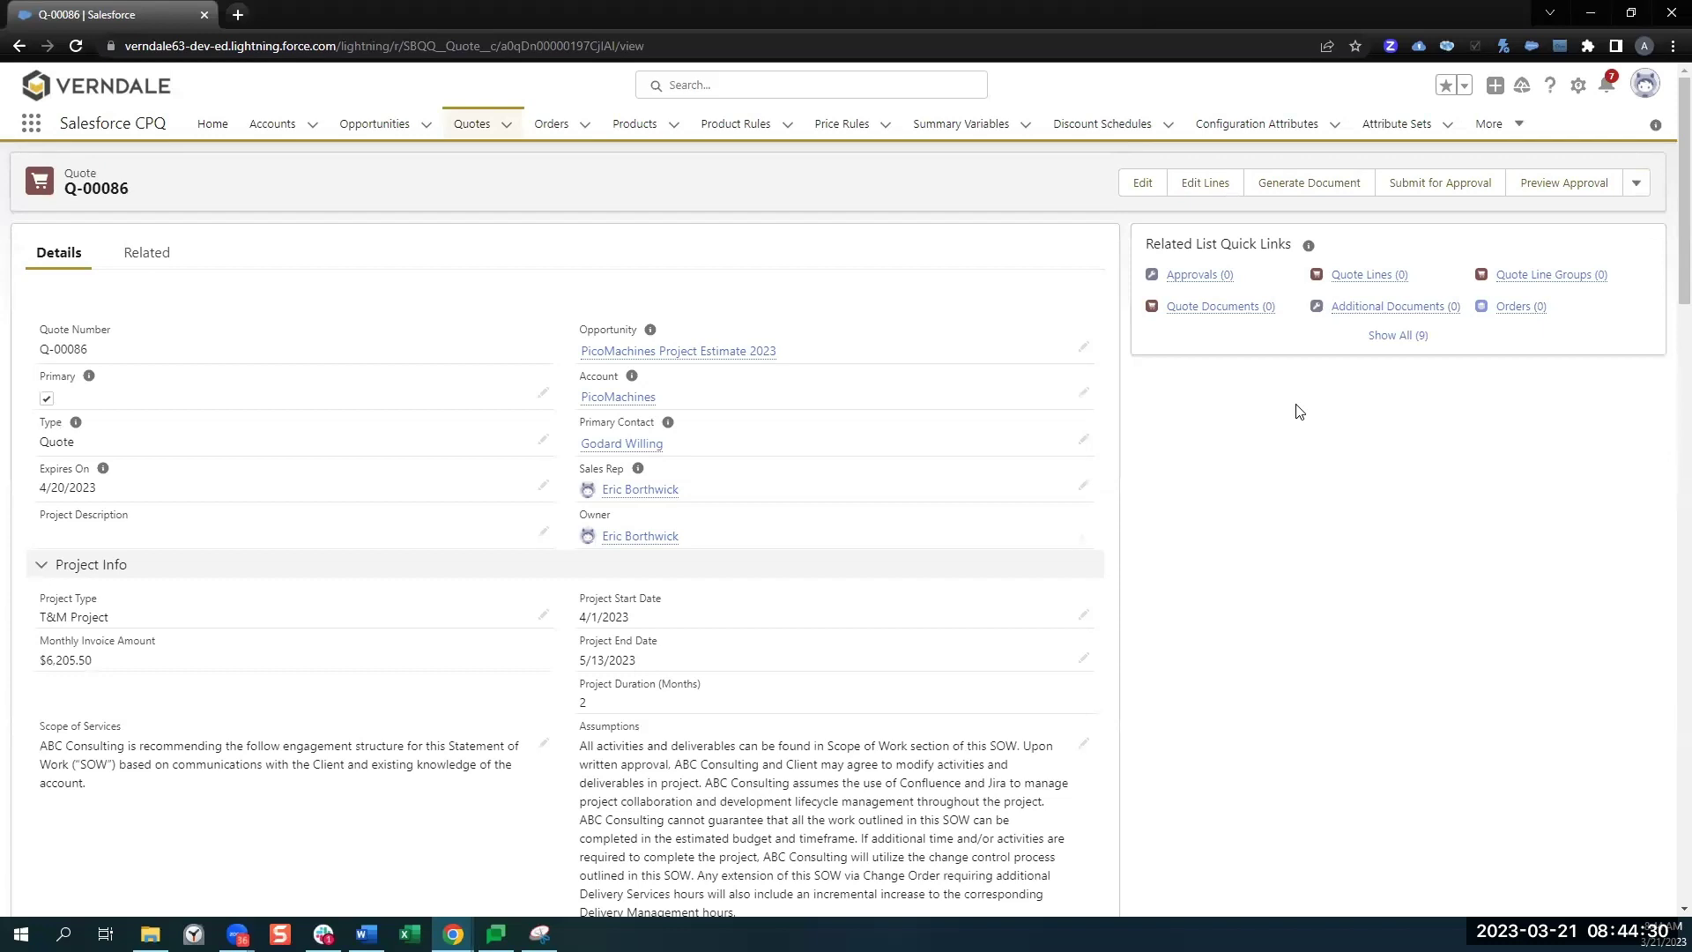
Step: Preview the quote's generated document using the SOW Template
{"action": "left_click", "coordinate": [1308, 183]}
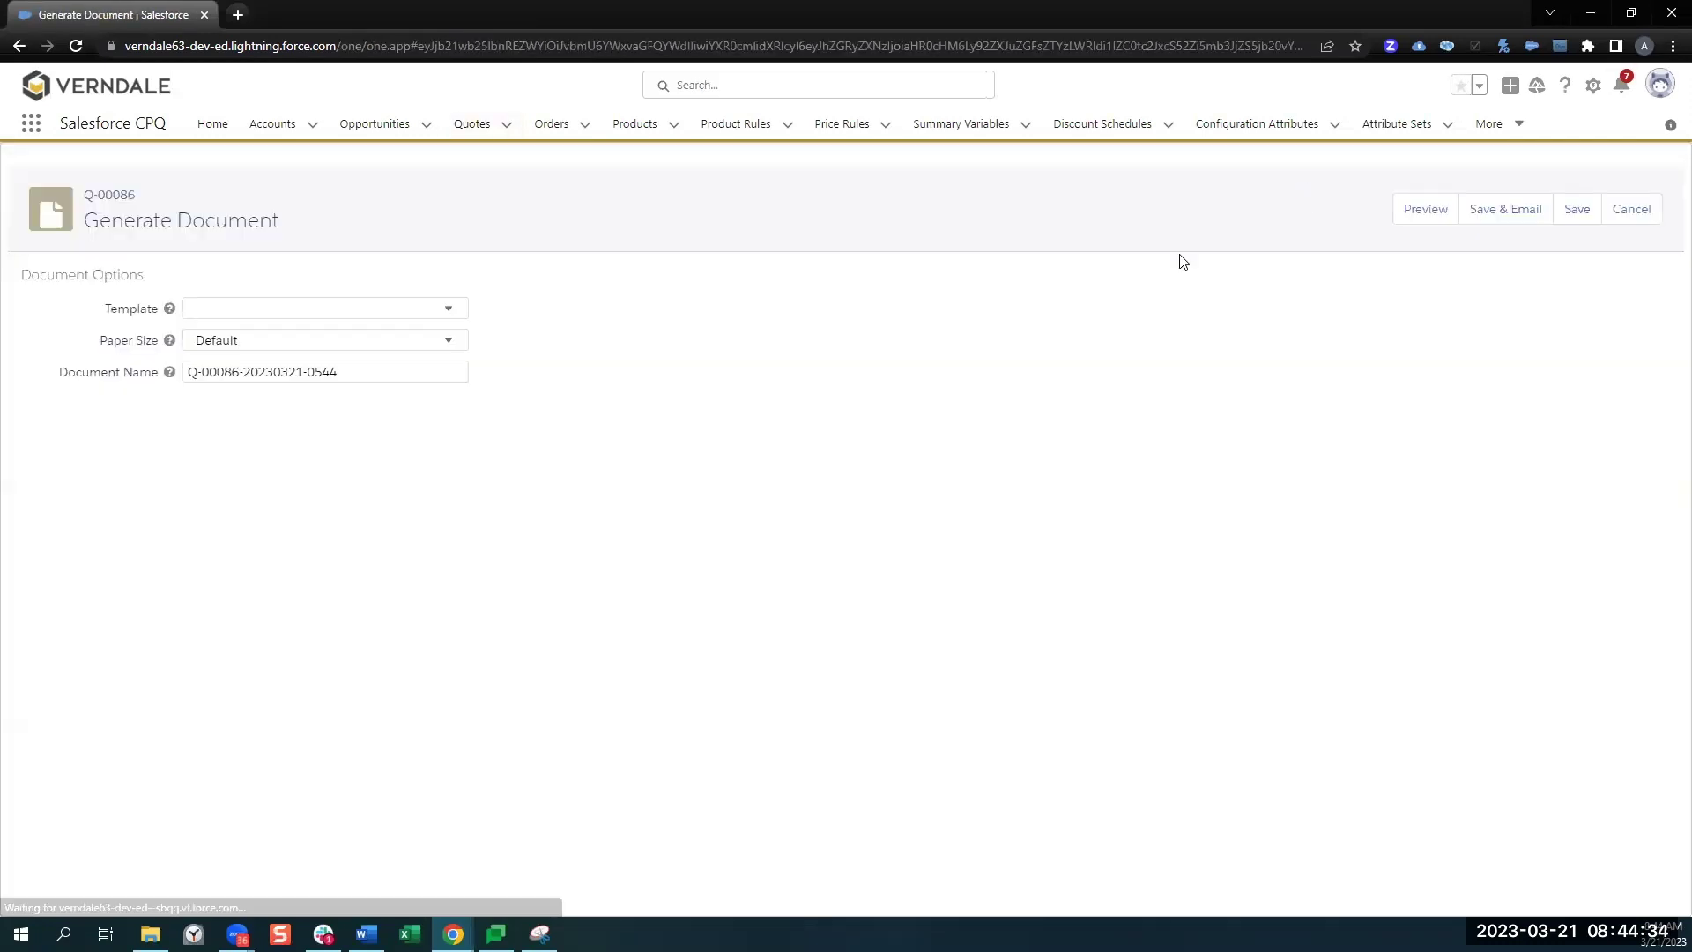
{"action": "left_click", "coordinate": [419, 310]}
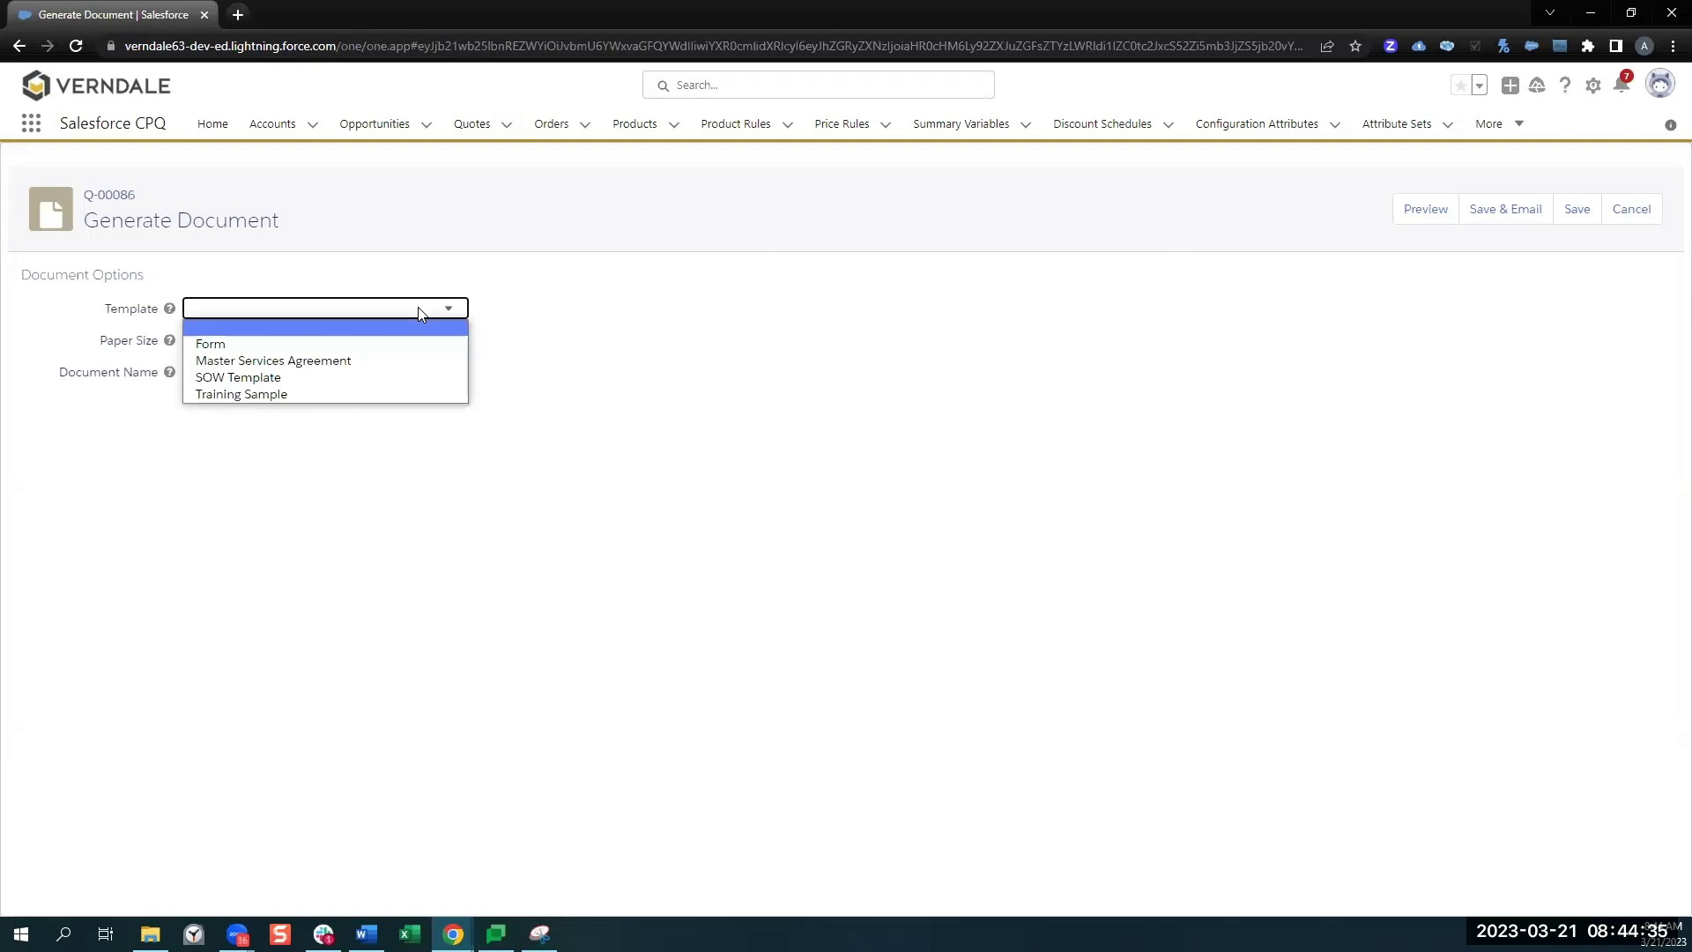
{"action": "left_click", "coordinate": [360, 377]}
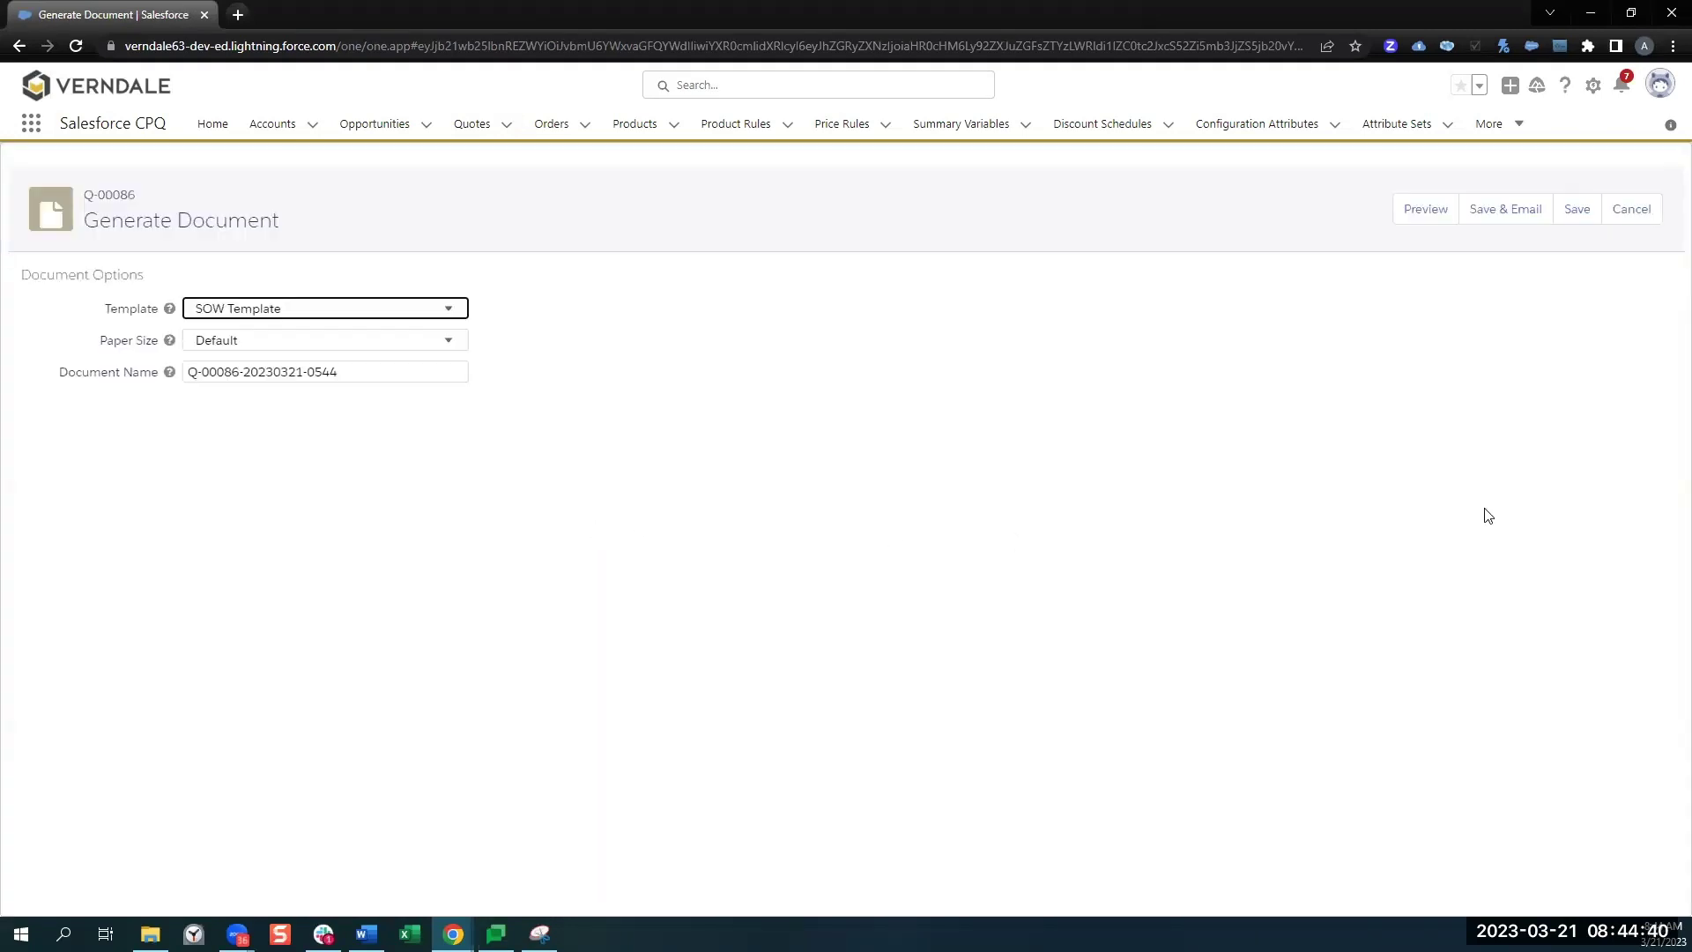
{"action": "left_click", "coordinate": [1422, 218]}
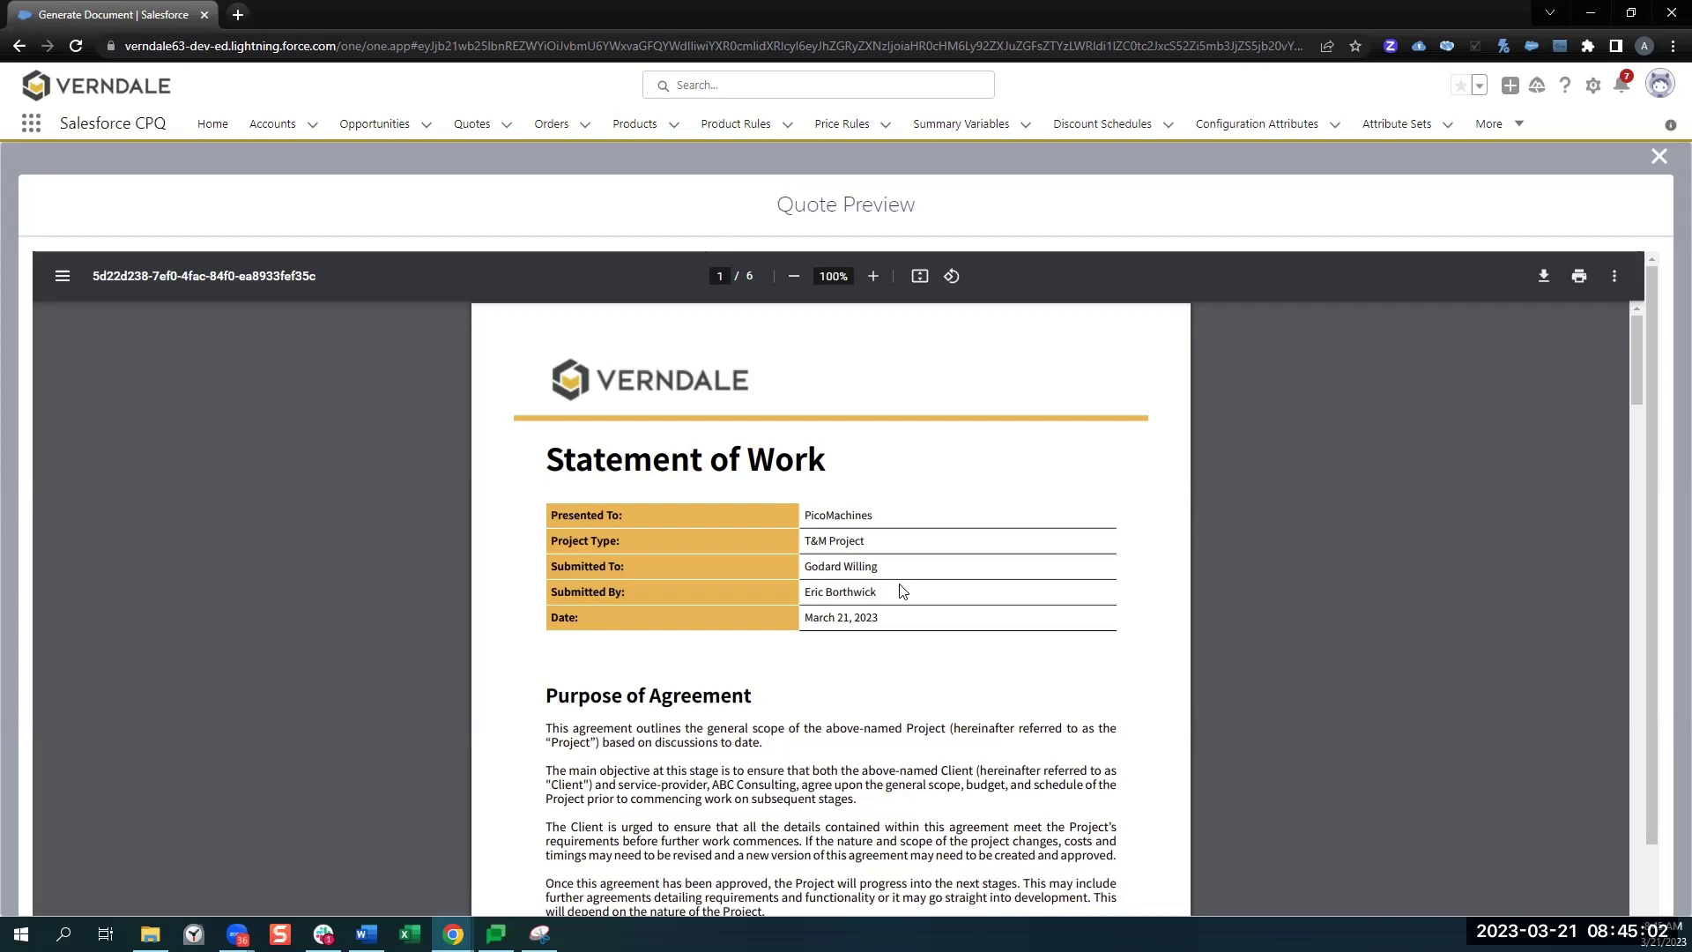
Step: Review the Statement of Work's scope, resource estimates, travel, assumptions and invoicing terms, and leave document generation without saving
{"action": "scroll", "coordinate": [899, 586], "scroll_direction": "down", "scroll_amount": 2}
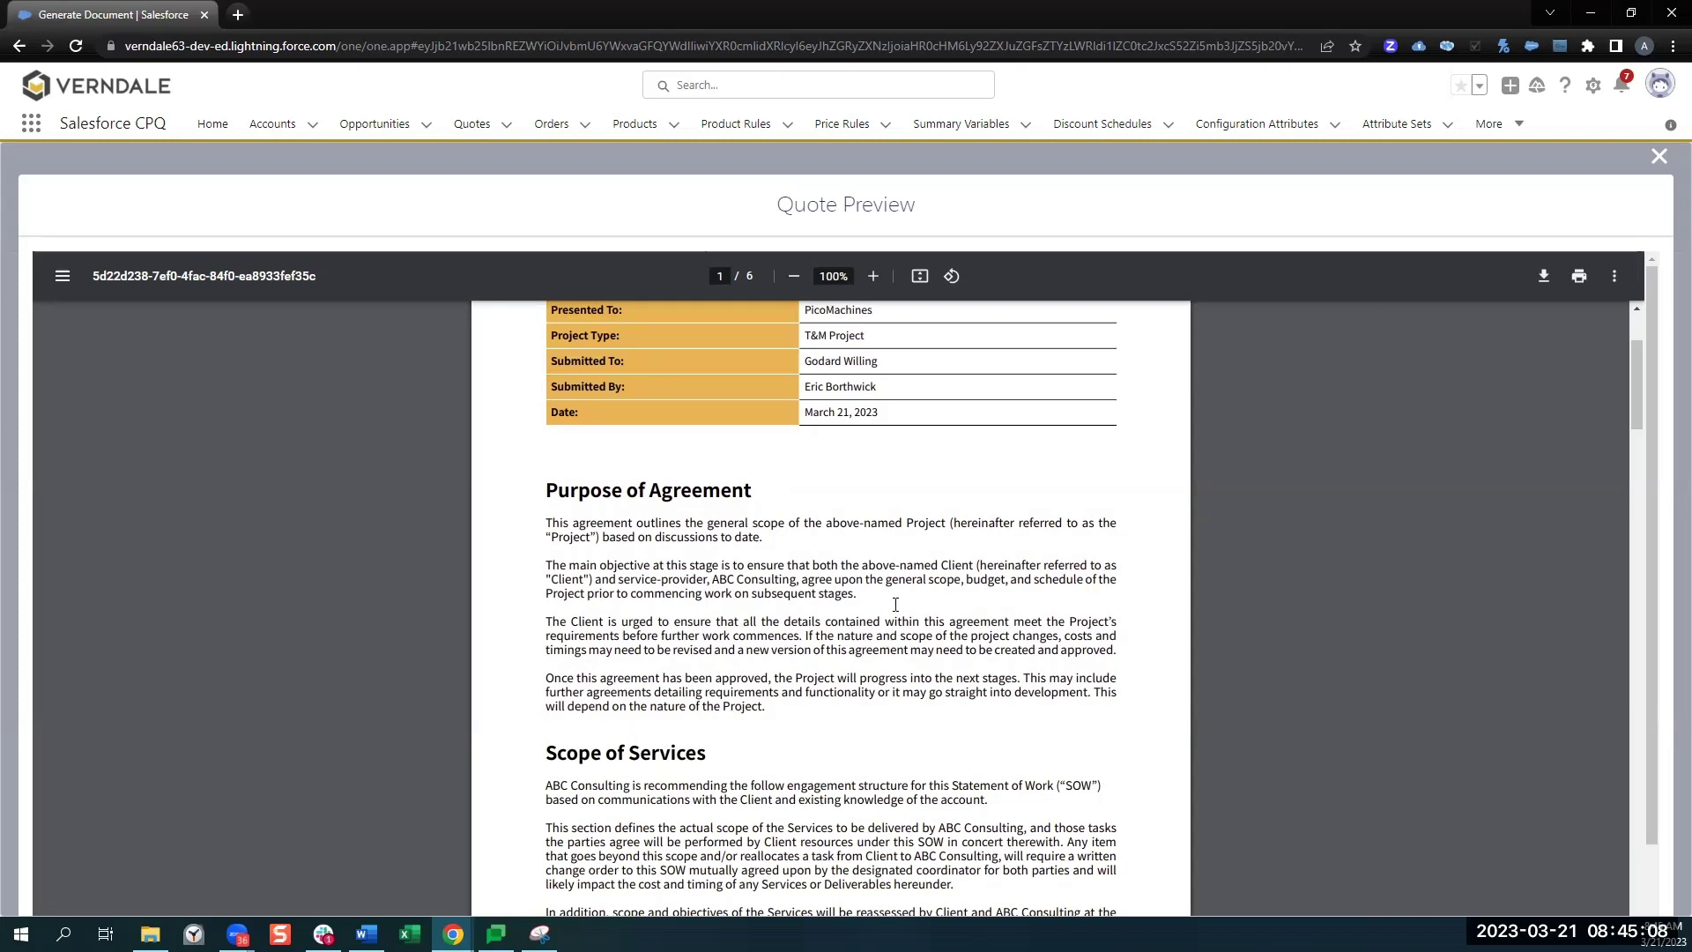
{"action": "scroll", "coordinate": [710, 583], "scroll_direction": "down", "scroll_amount": 2}
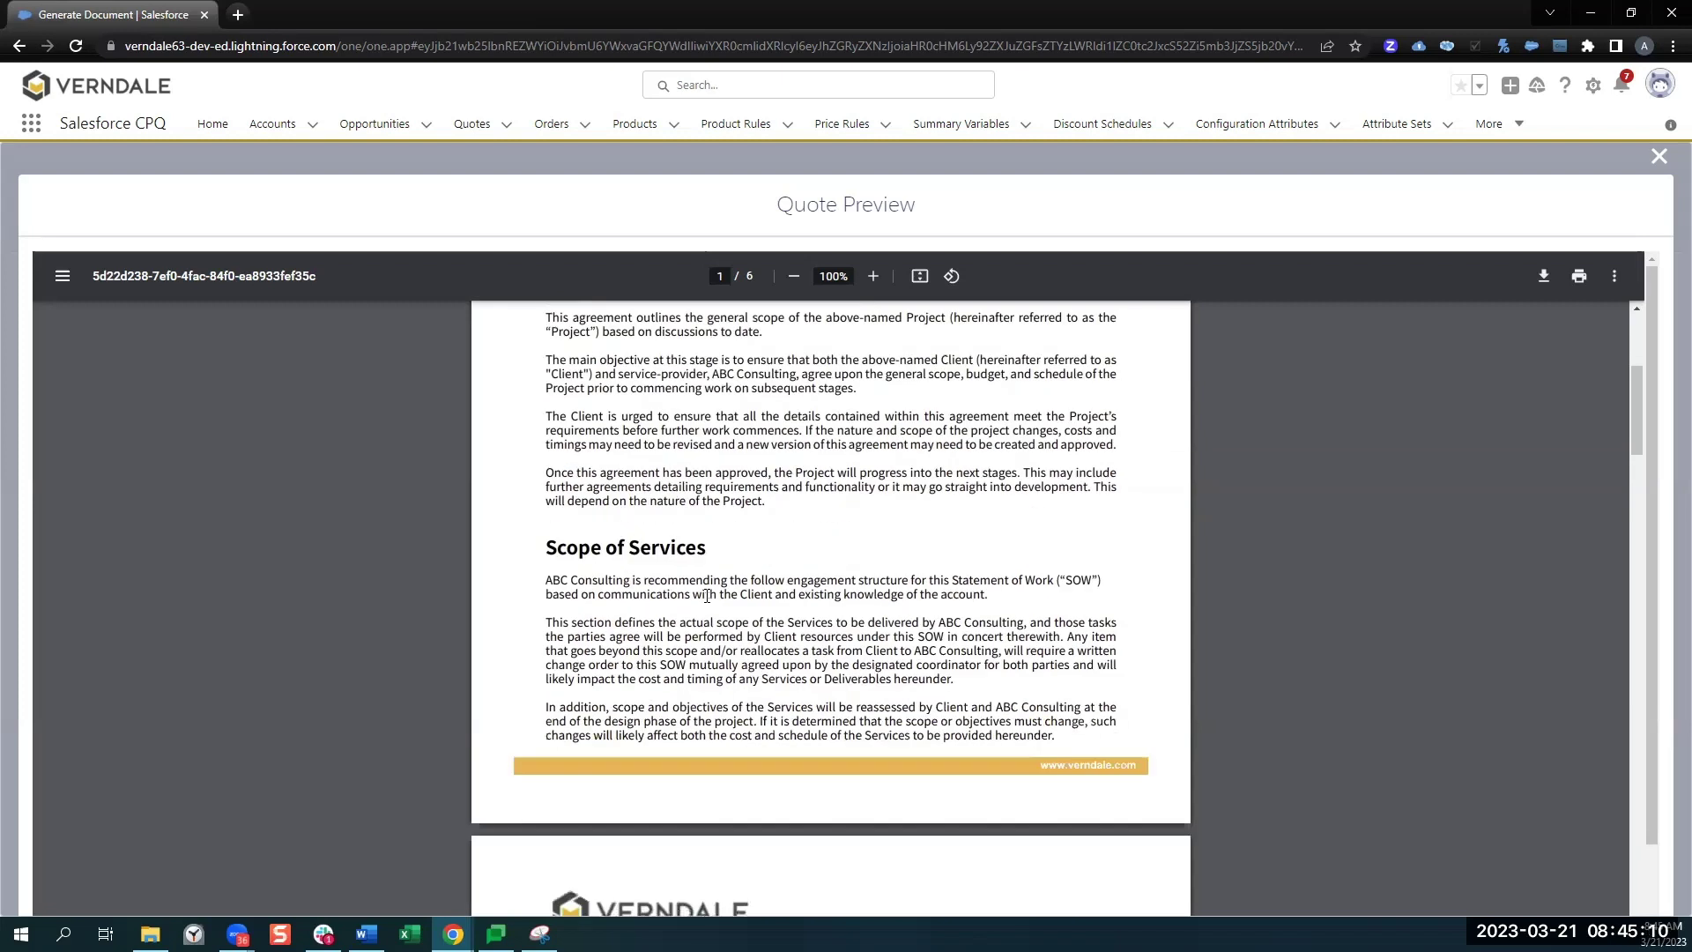
{"action": "scroll", "coordinate": [705, 598], "scroll_direction": "down", "scroll_amount": 4}
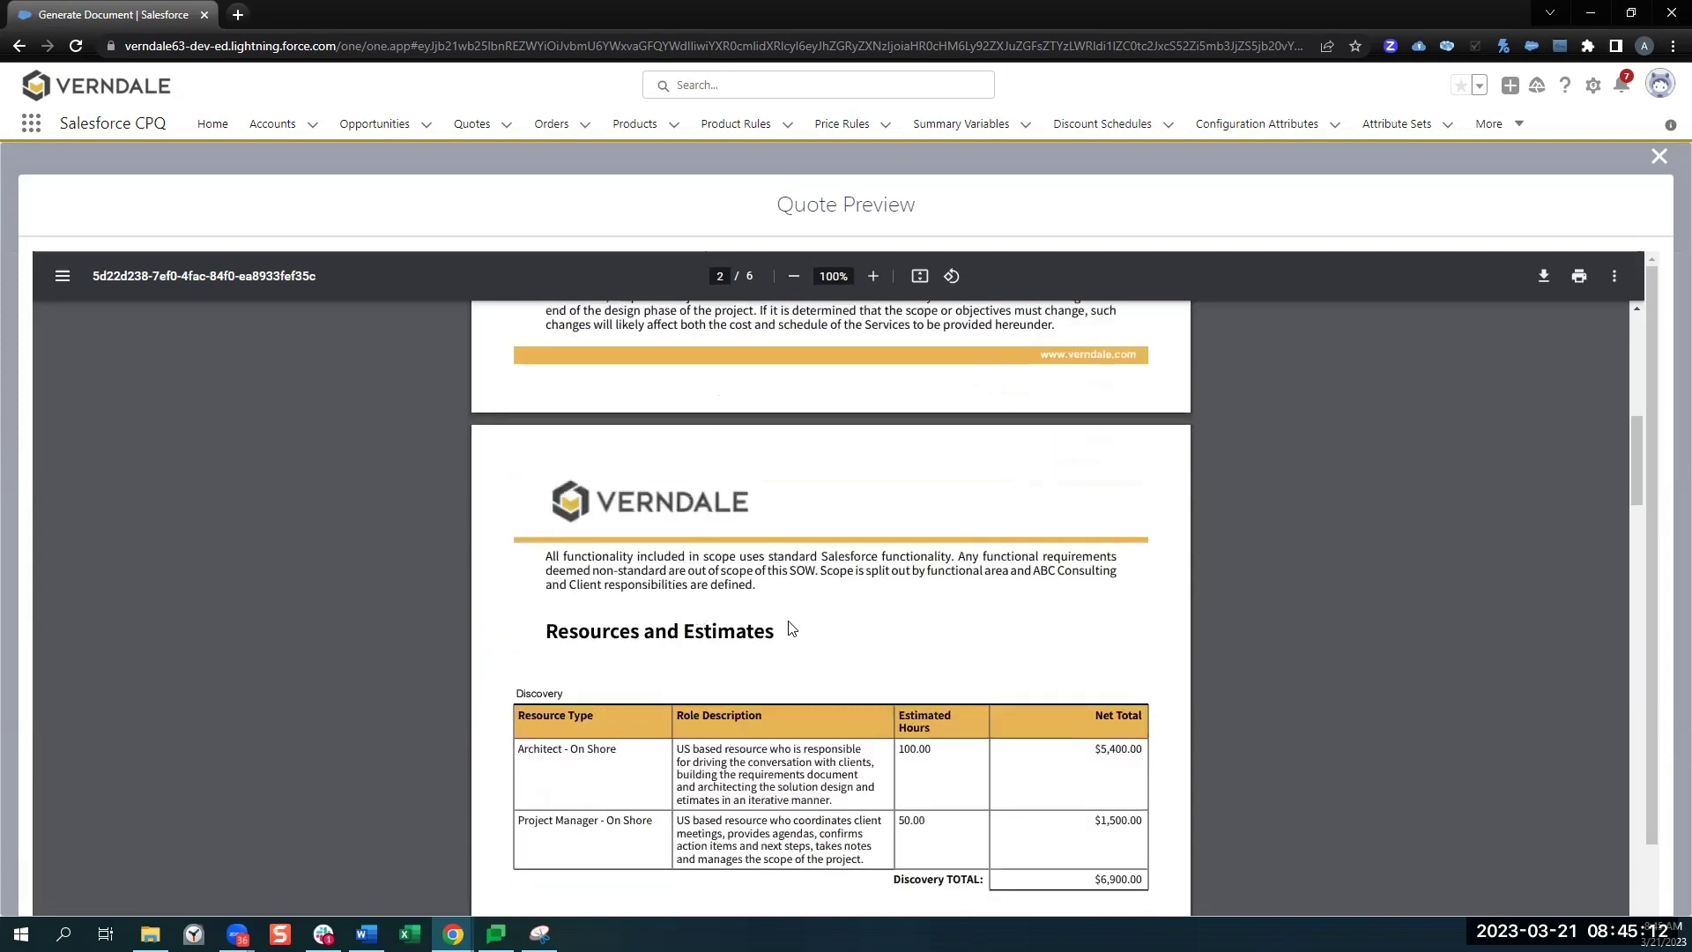
{"action": "scroll", "coordinate": [791, 629], "scroll_direction": "down", "scroll_amount": 2}
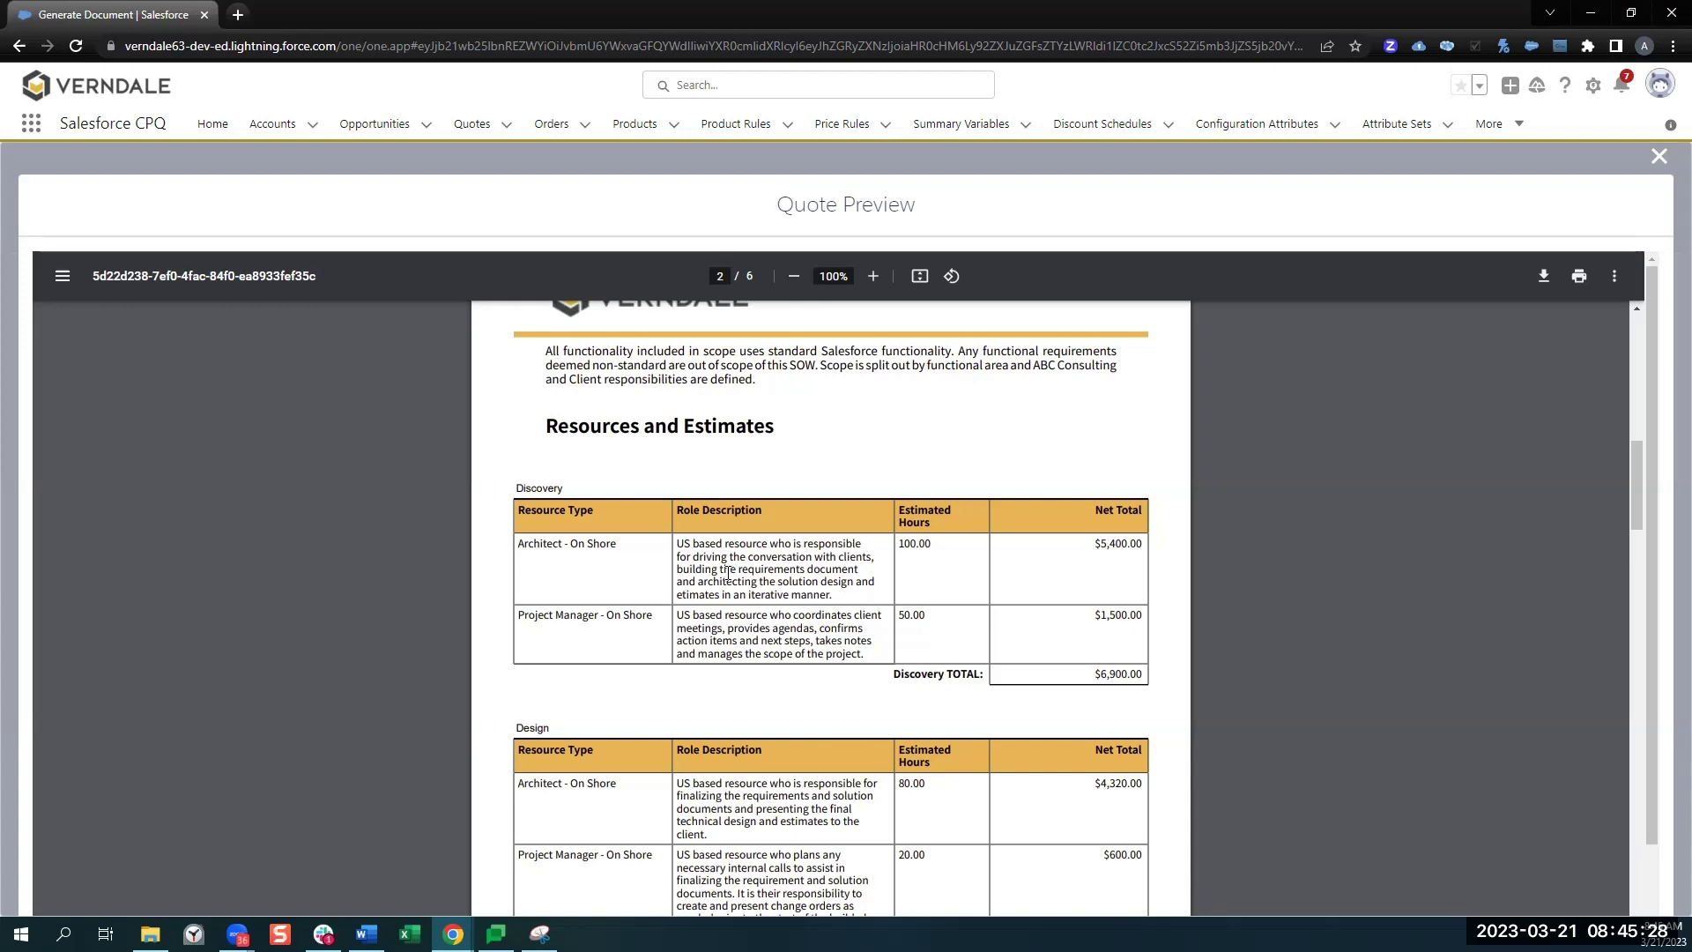
{"action": "scroll", "coordinate": [728, 573], "scroll_direction": "down", "scroll_amount": 7}
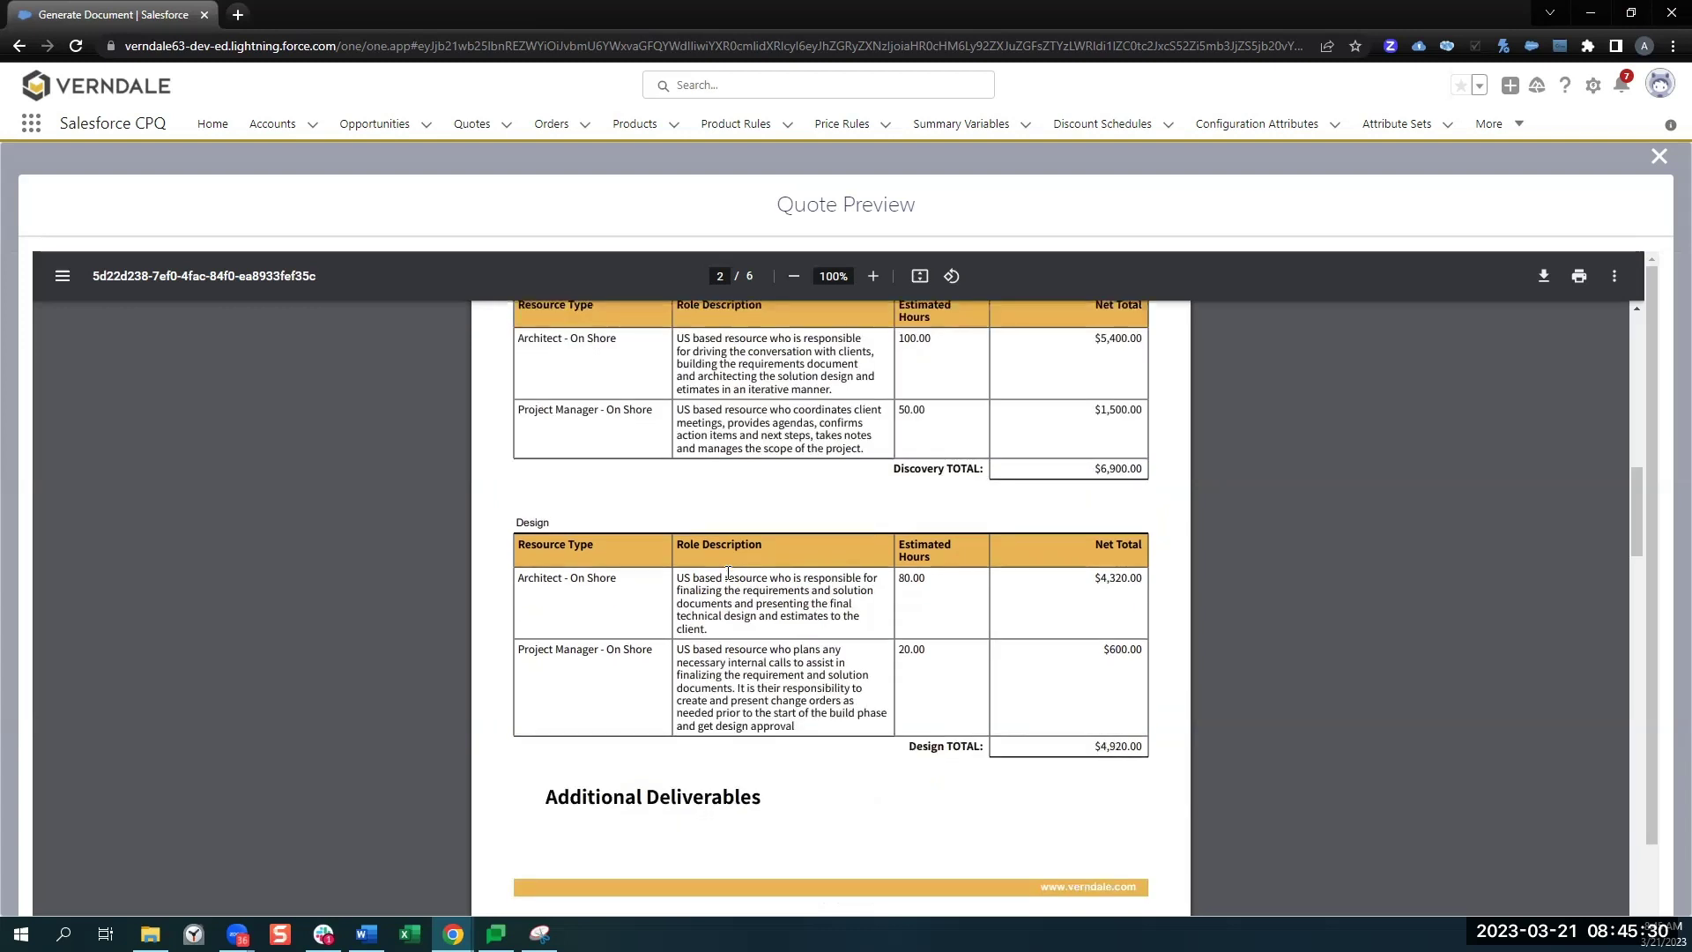
{"action": "scroll", "coordinate": [728, 573], "scroll_direction": "down", "scroll_amount": 2}
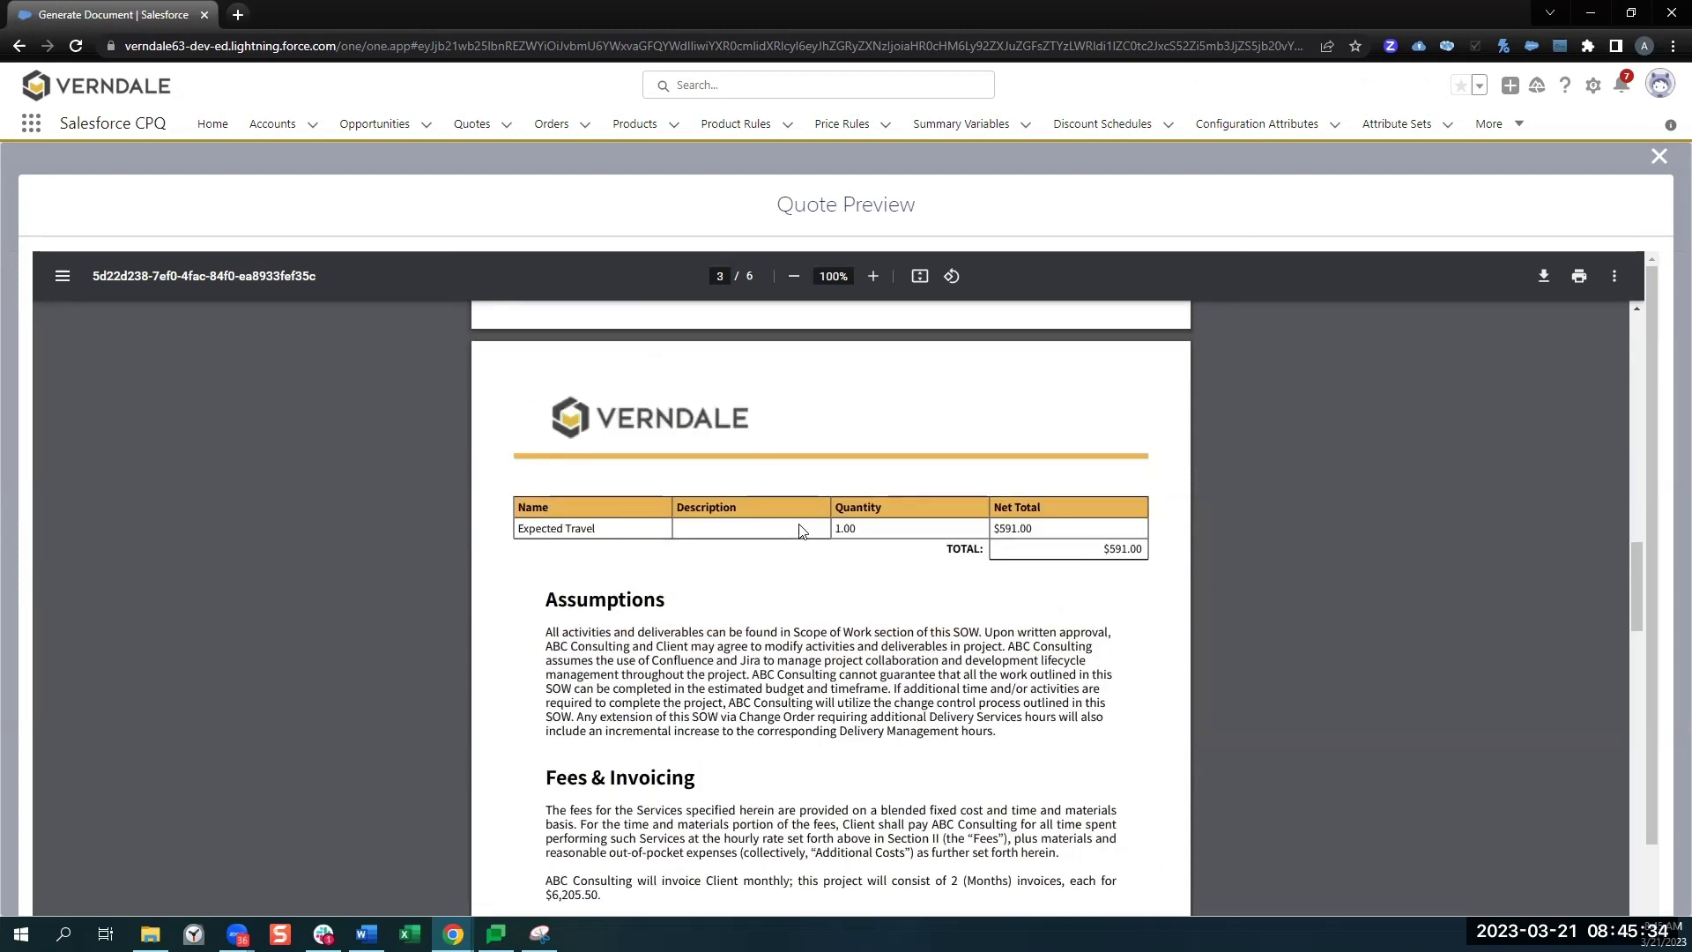
{"action": "scroll", "coordinate": [800, 531], "scroll_direction": "down", "scroll_amount": 2}
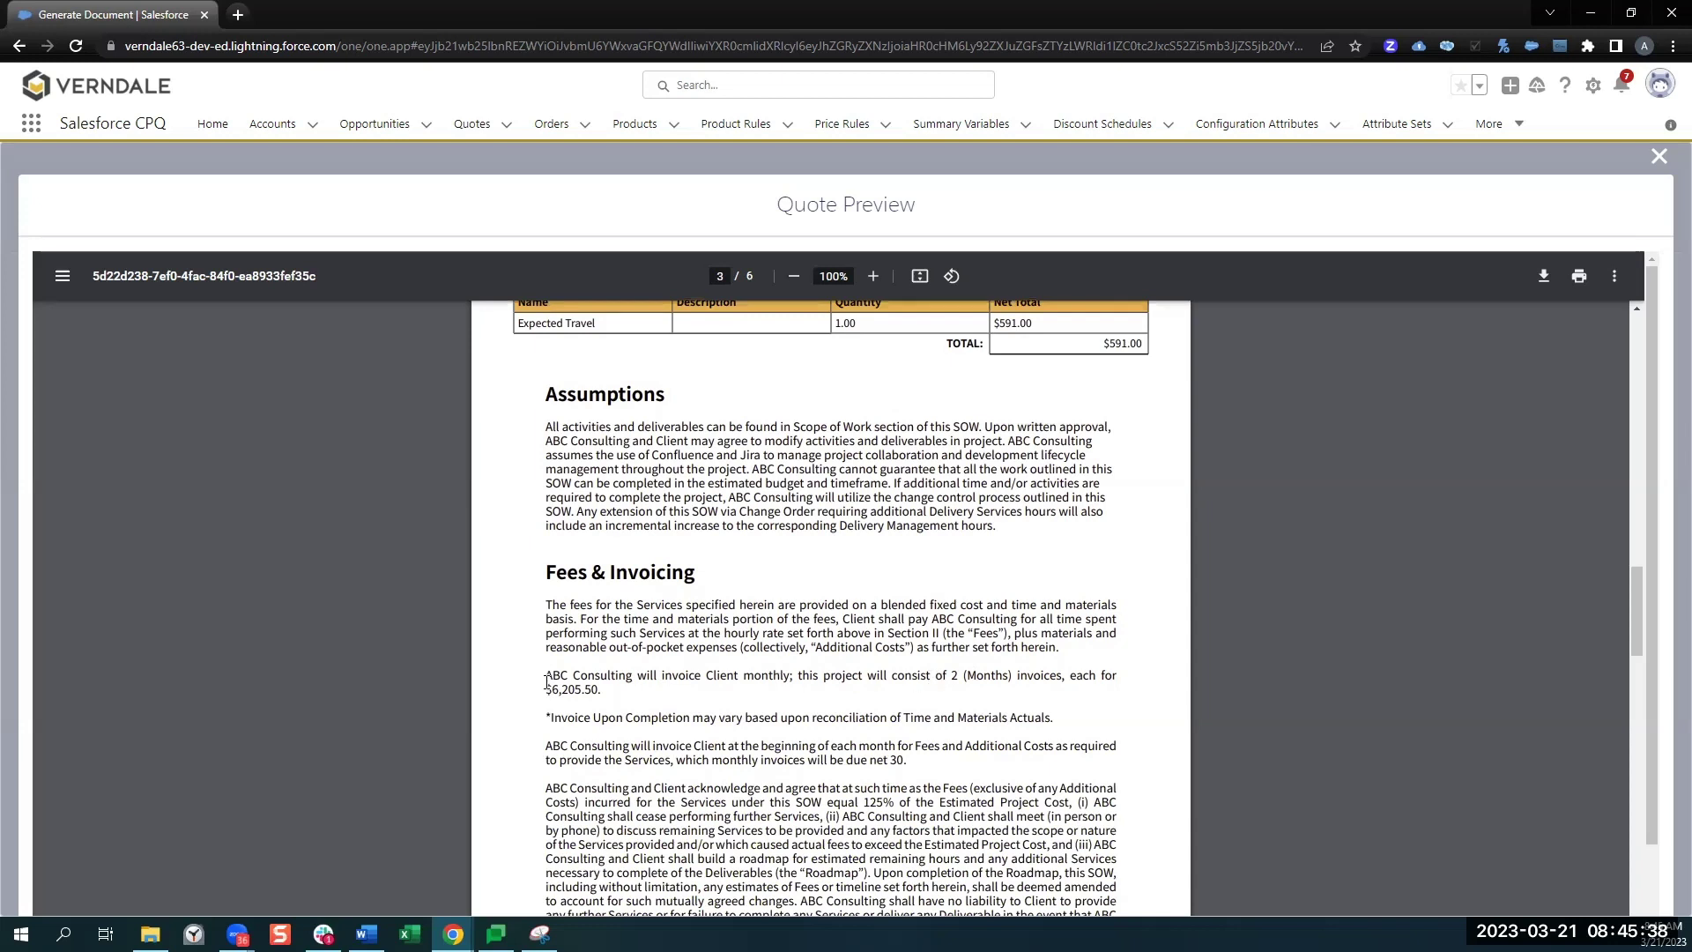
{"action": "double_click", "coordinate": [588, 695]}
{"action": "left_click_drag", "start_coordinate": [941, 676], "coordinate": [1051, 697]}
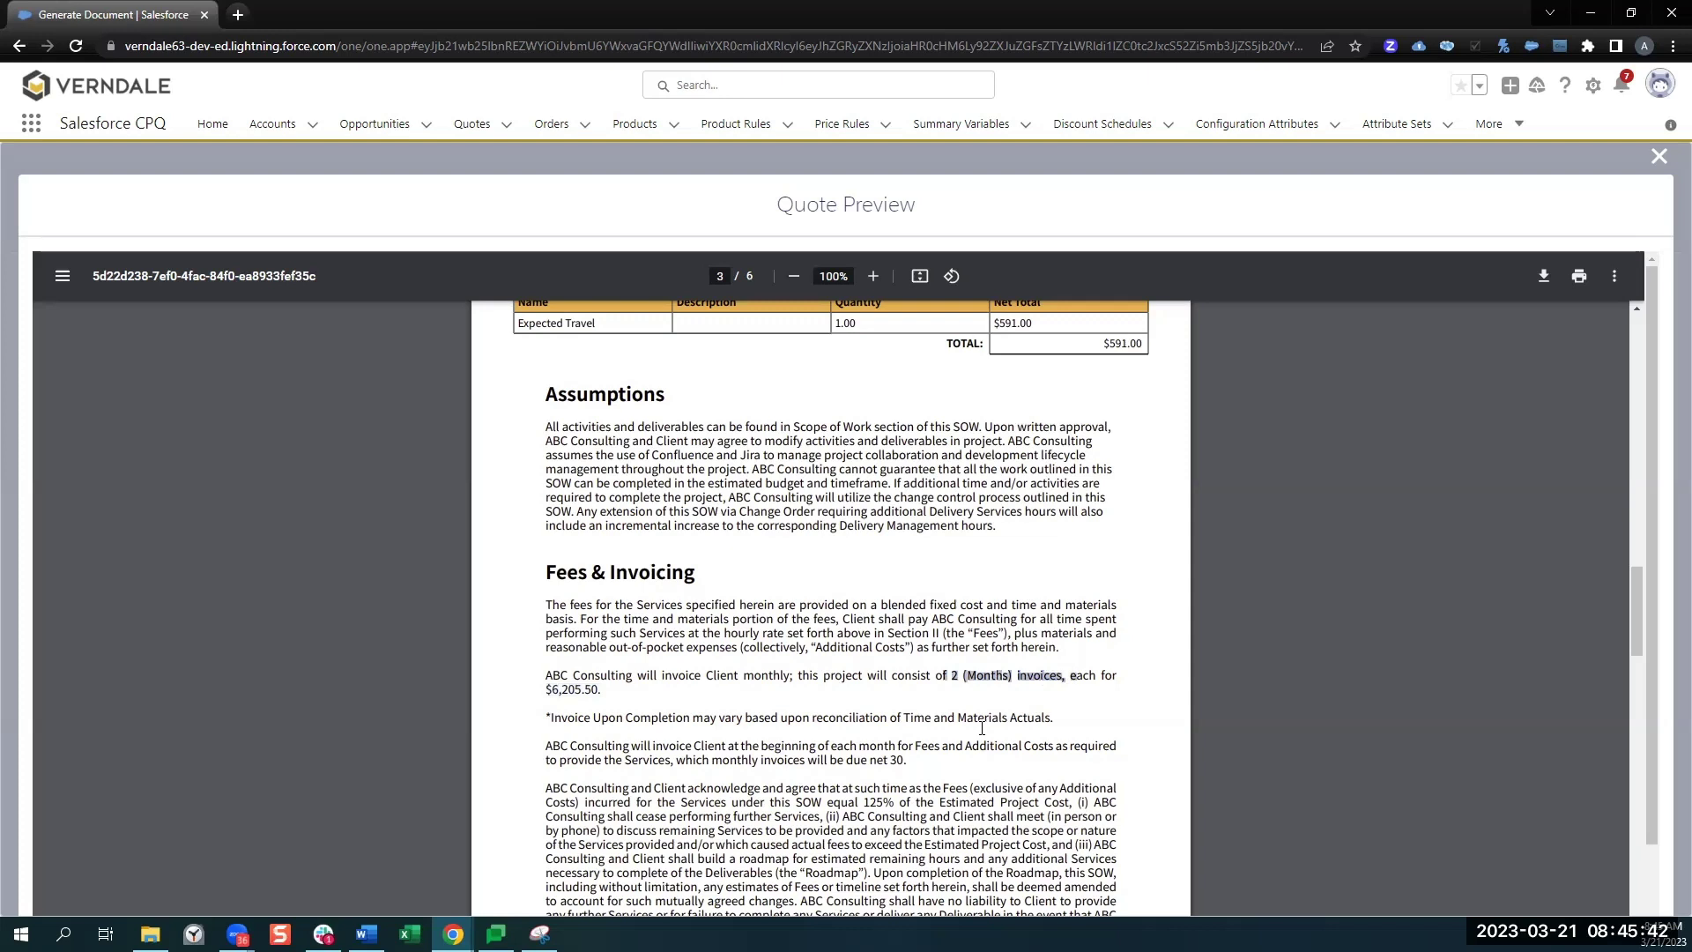
{"action": "scroll", "coordinate": [982, 729], "scroll_direction": "up", "scroll_amount": 20}
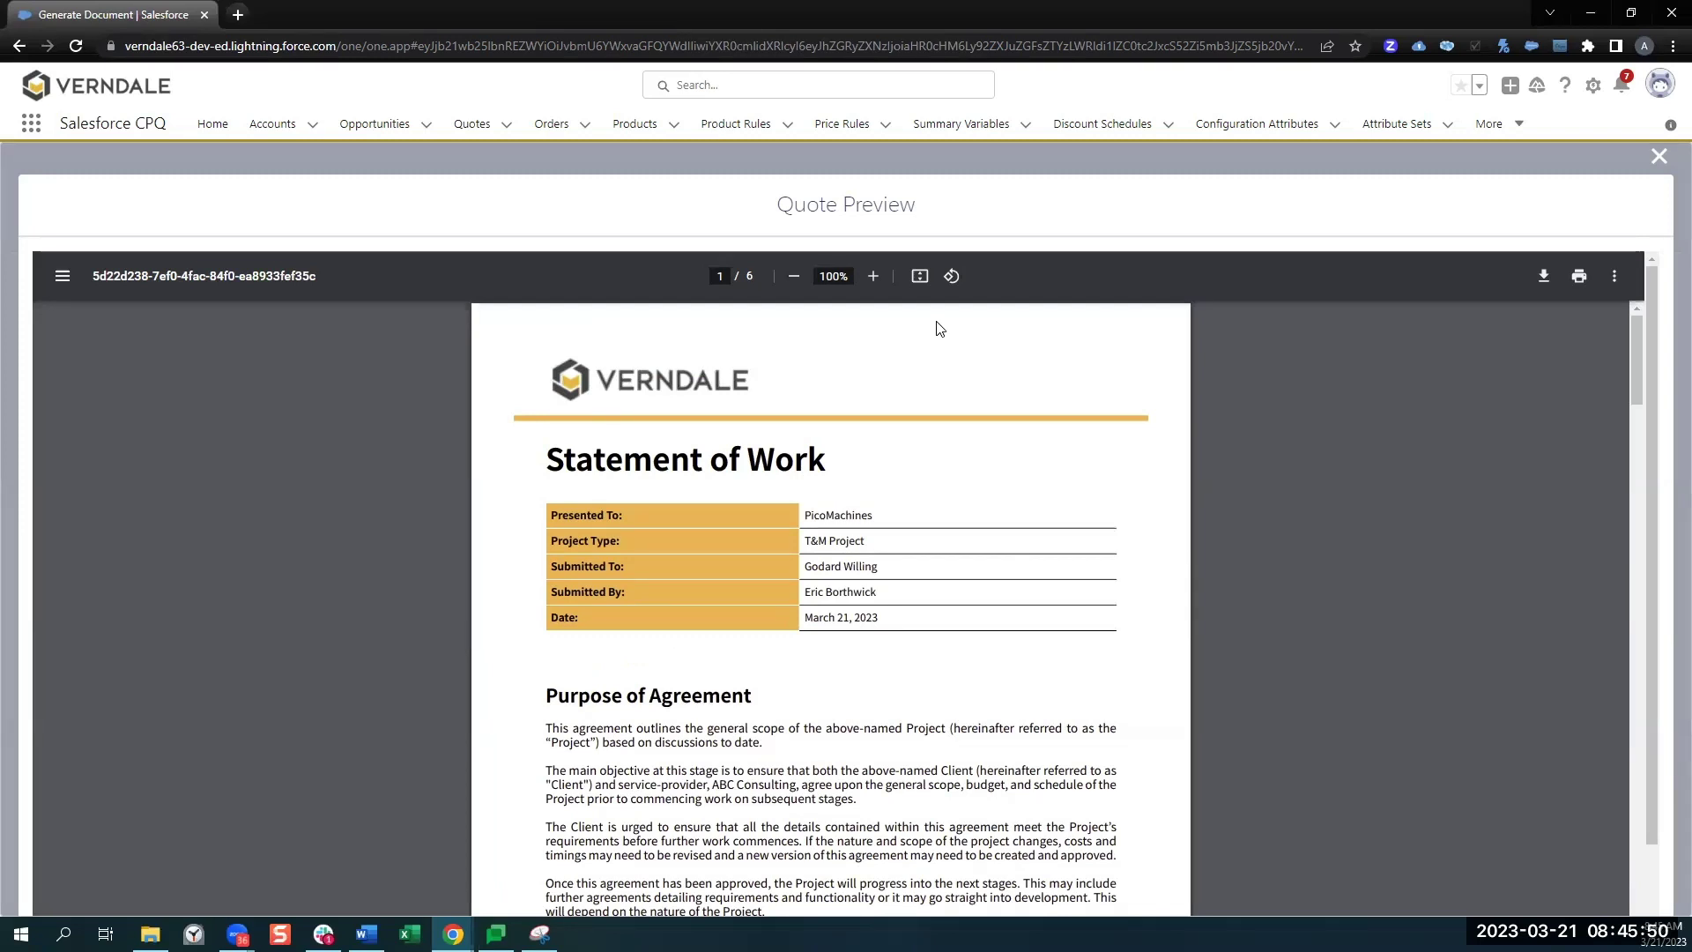
{"action": "left_click", "coordinate": [1658, 157]}
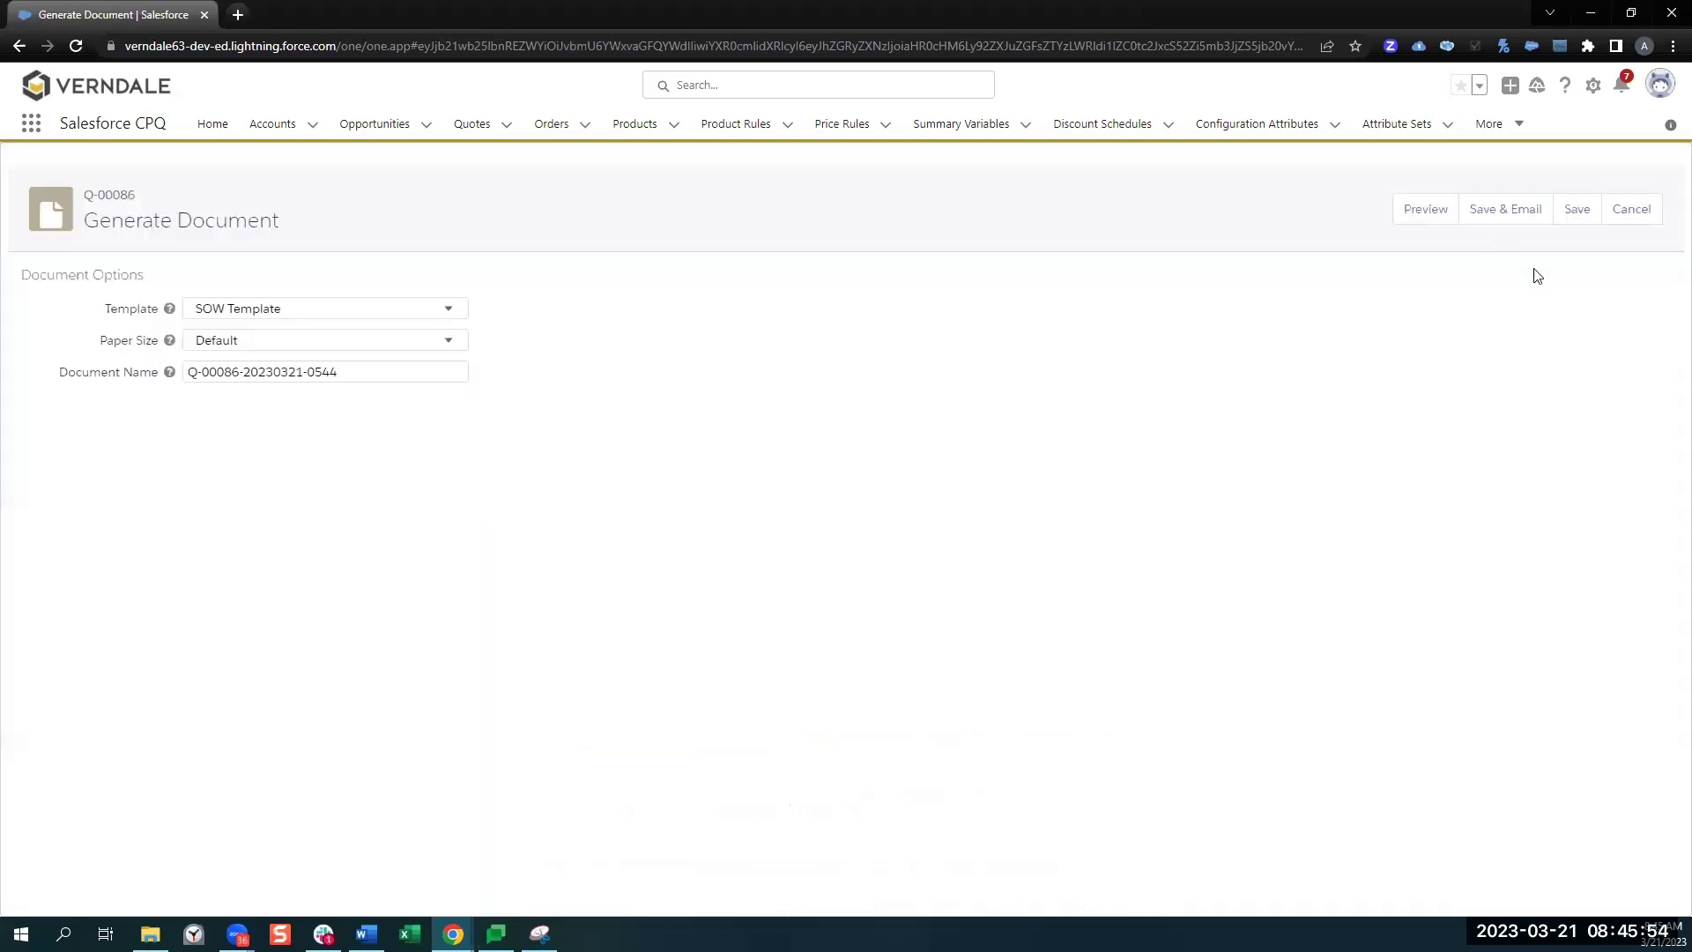
{"action": "left_click", "coordinate": [1631, 209]}
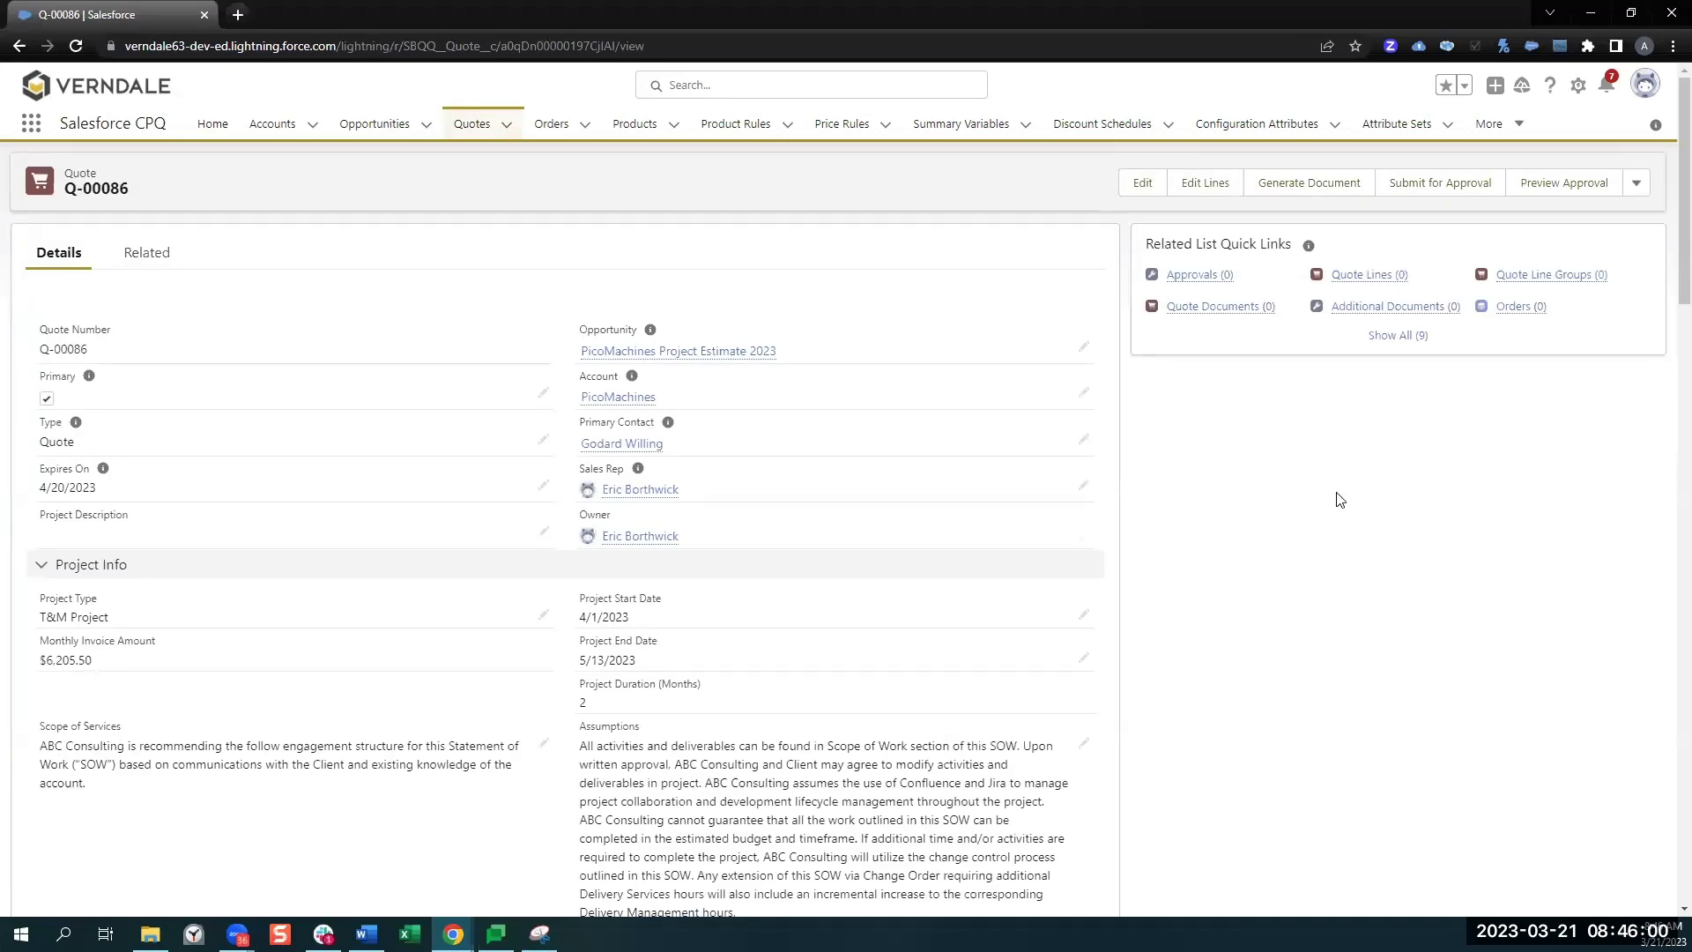
Step: Close the PicoMachines Project Estimate 2023 opportunity with the stage Closed Won
{"action": "mouse_move", "coordinate": [739, 350]}
{"action": "left_click", "coordinate": [826, 353]}
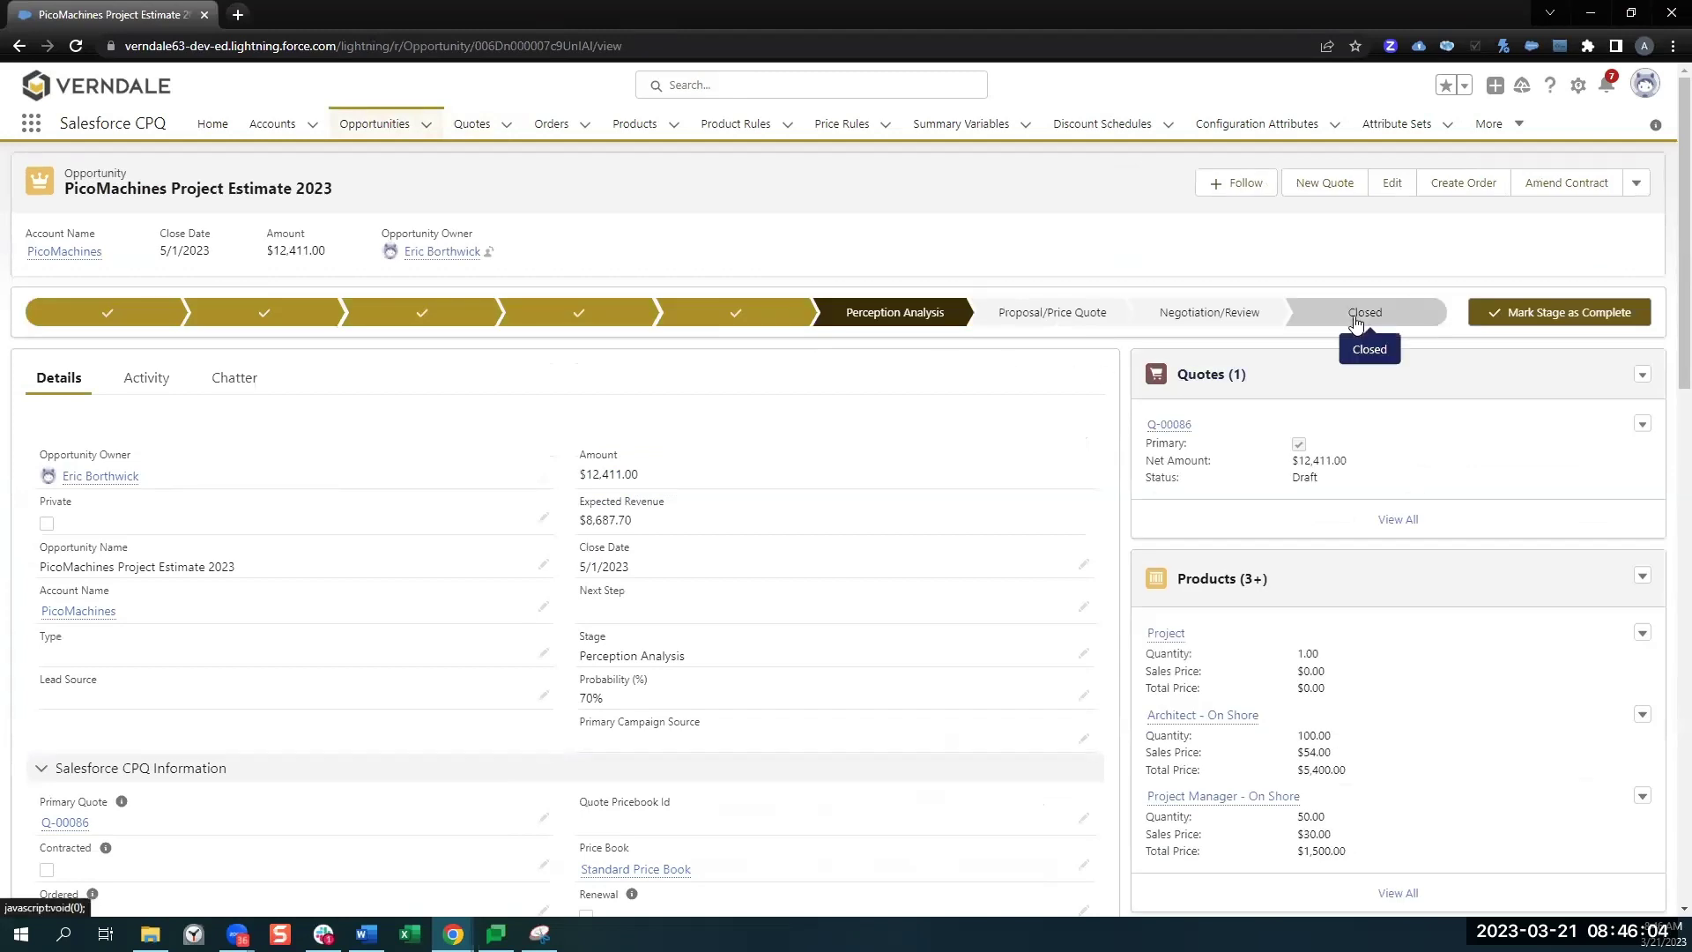
{"action": "left_click", "coordinate": [1362, 317]}
{"action": "left_click", "coordinate": [1528, 316]}
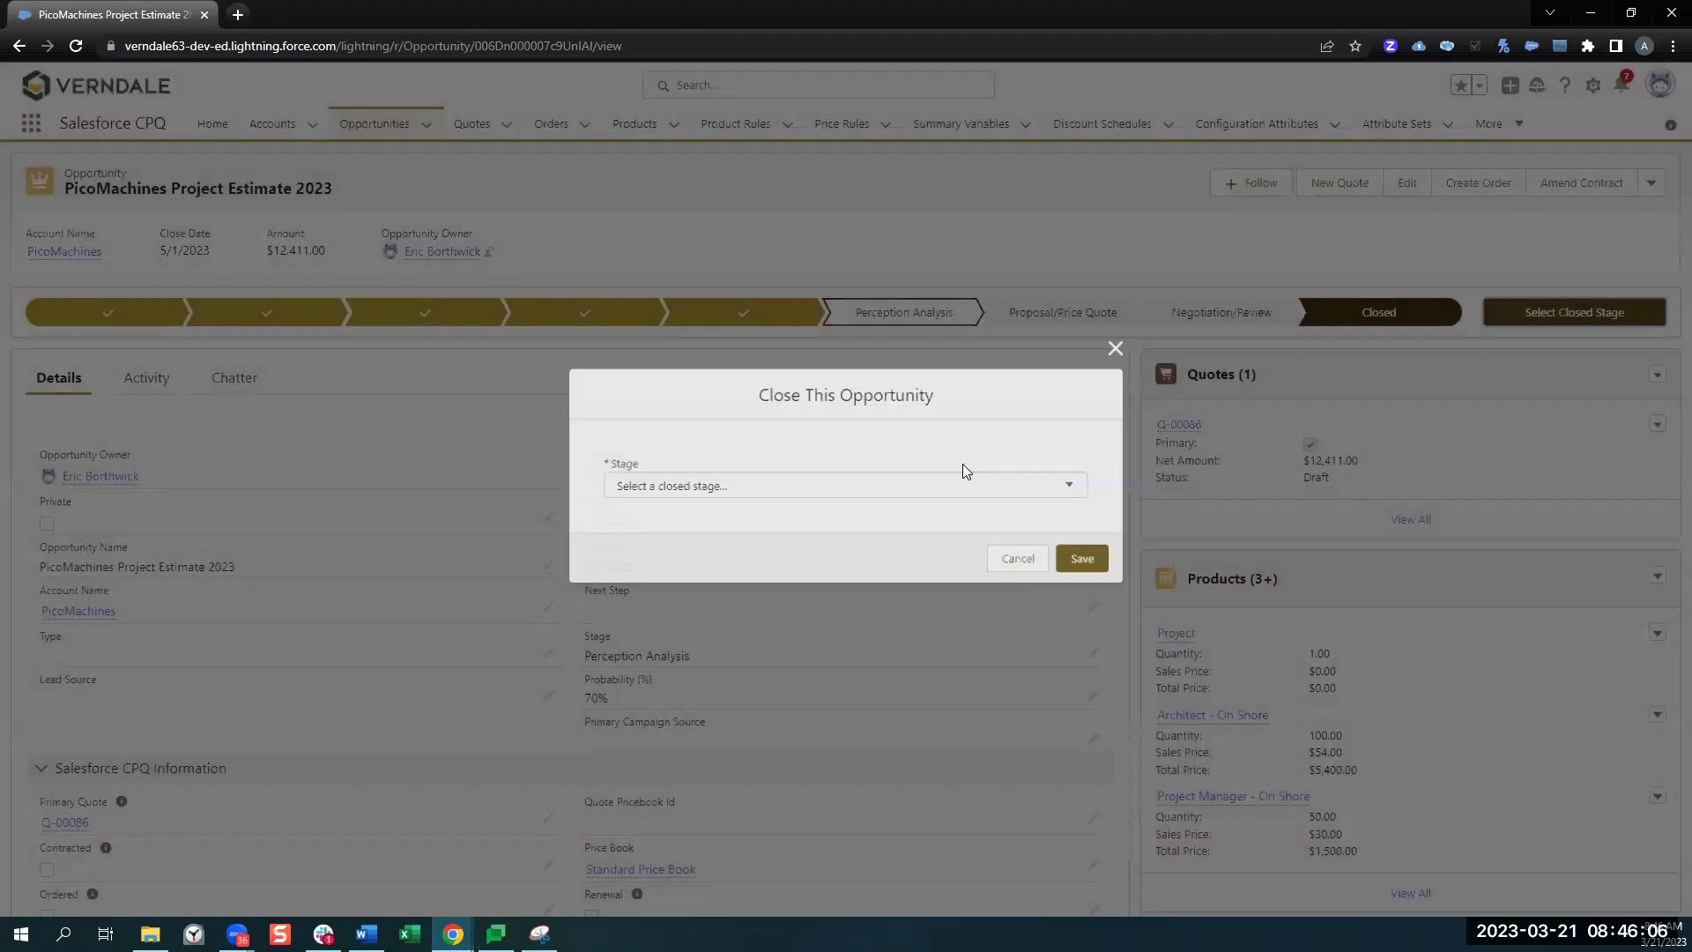
{"action": "left_click", "coordinate": [958, 491]}
{"action": "left_click", "coordinate": [932, 520]}
{"action": "left_click", "coordinate": [1083, 560]}
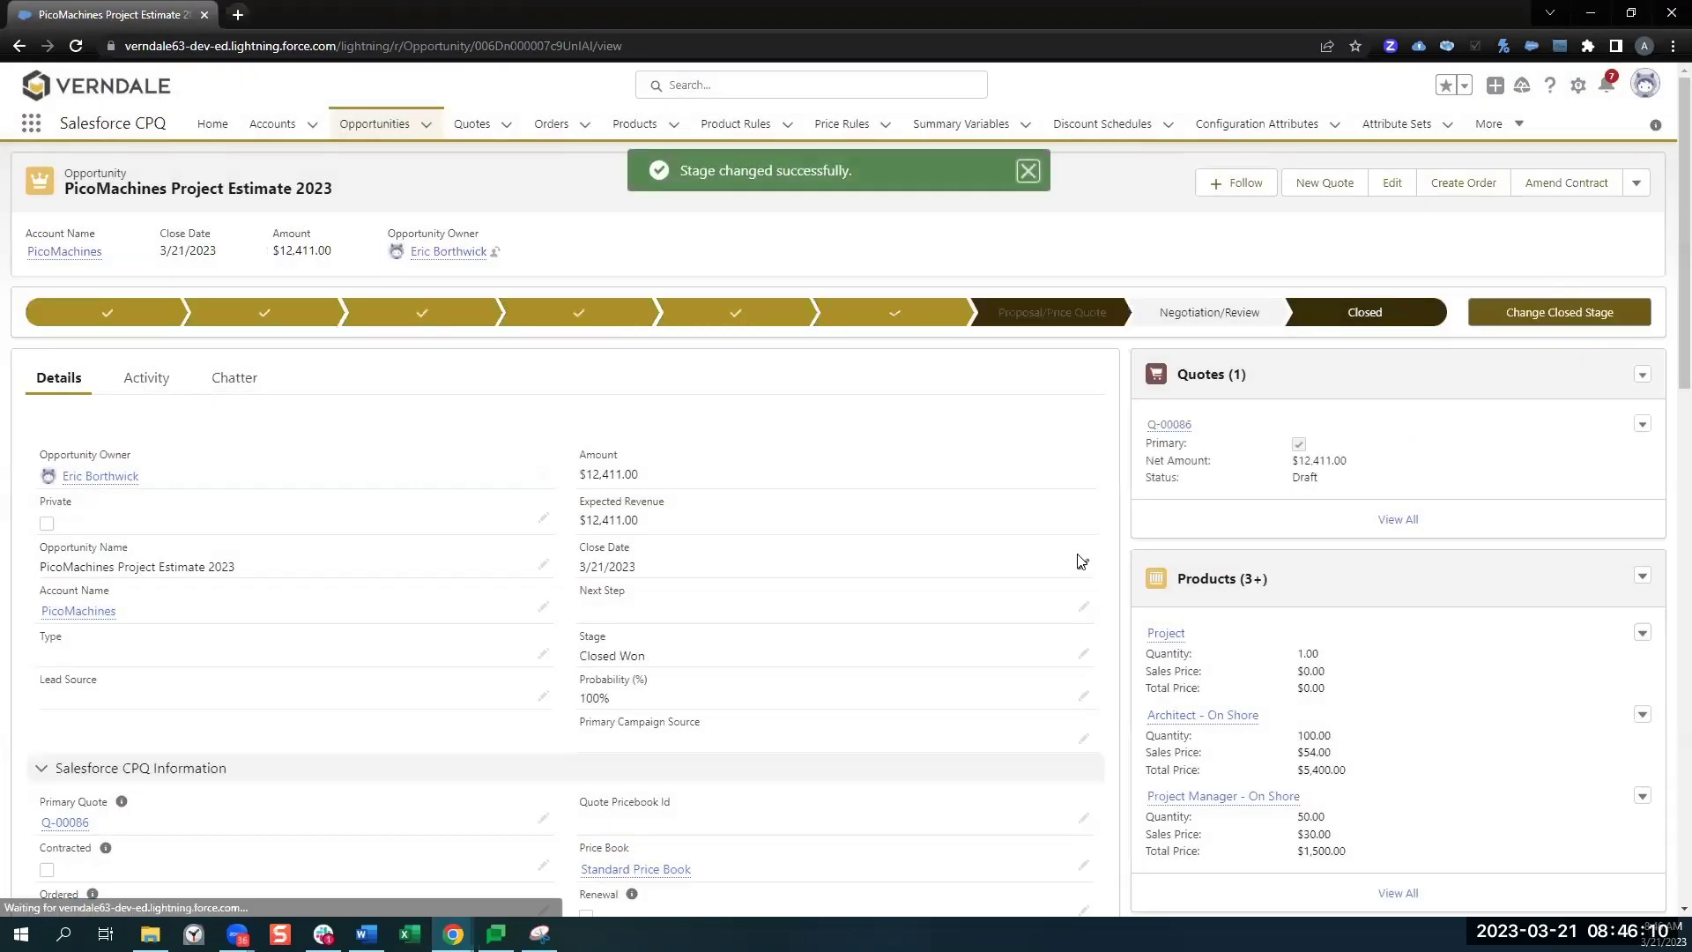
Step: Find the Jira projects related to quote Q-00086 and view the tasks of JP-00030 in a new tab
{"action": "left_click", "coordinate": [1170, 426]}
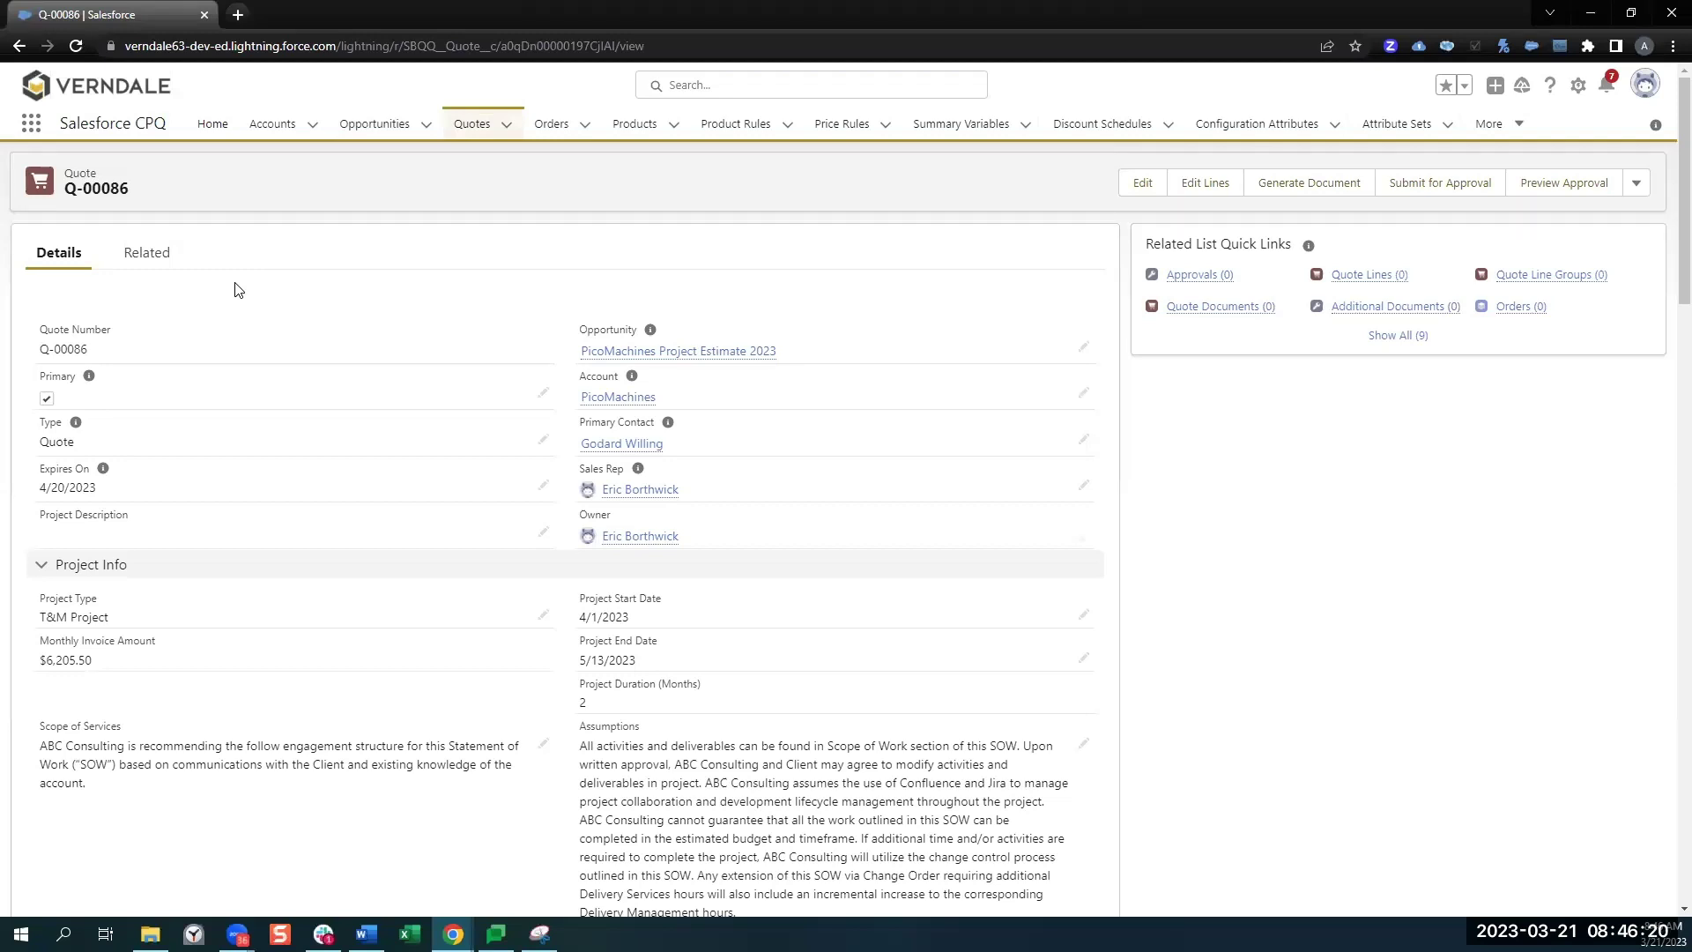
{"action": "left_click", "coordinate": [144, 253]}
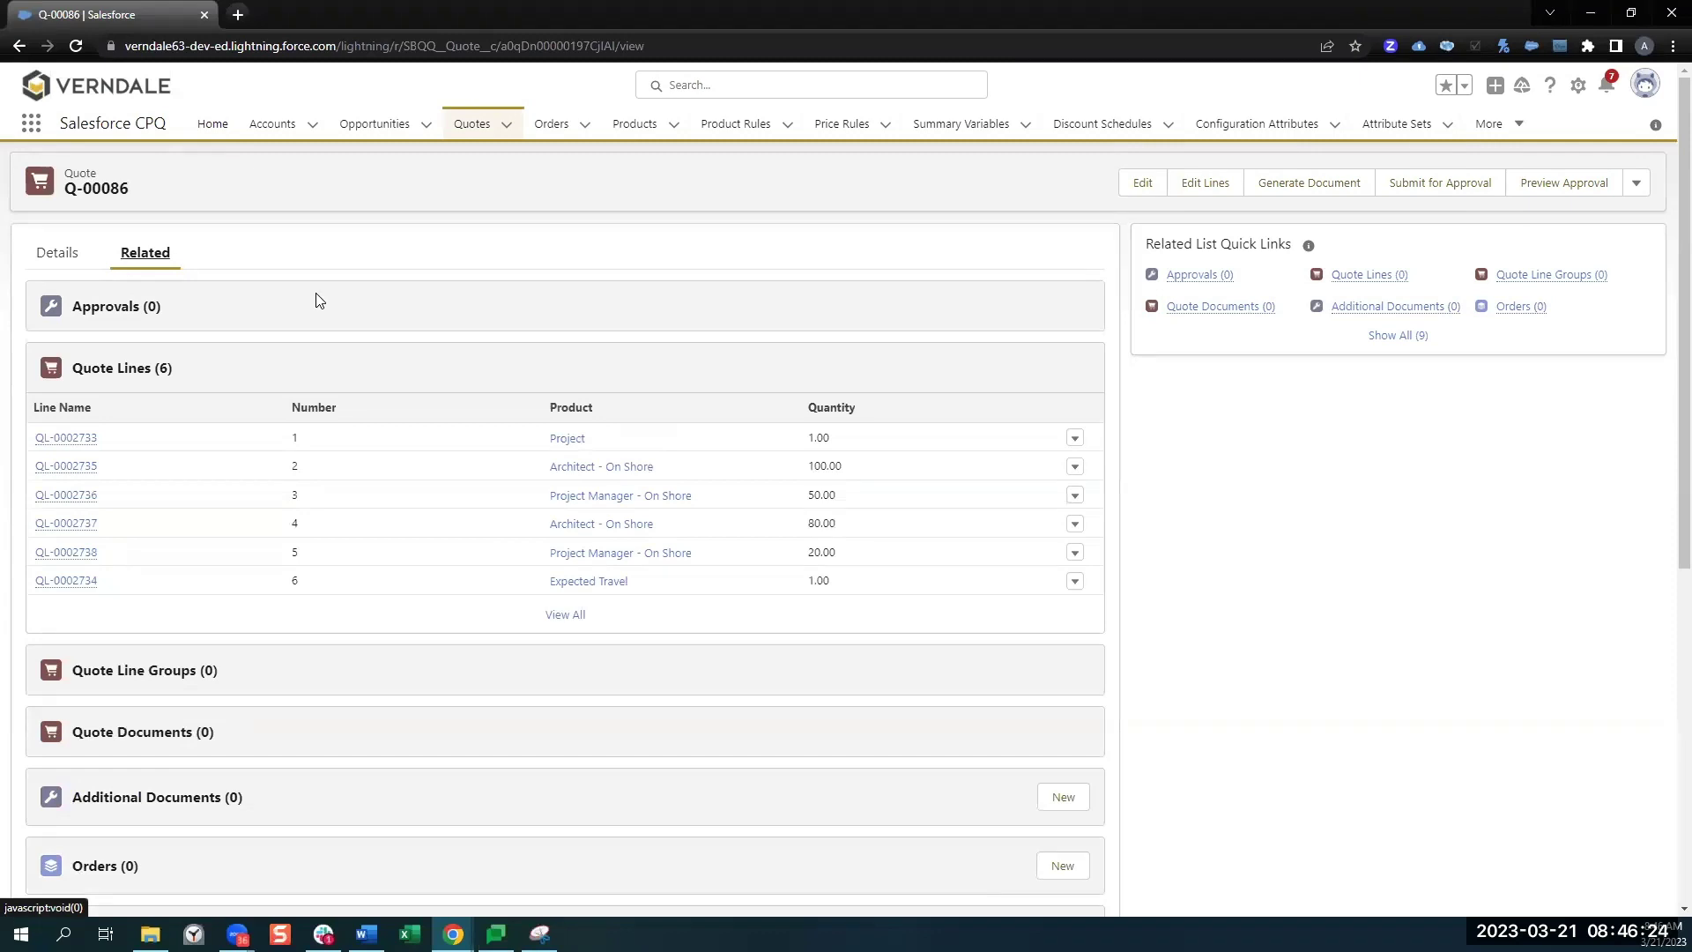
{"action": "scroll", "coordinate": [319, 300], "scroll_direction": "down", "scroll_amount": 5}
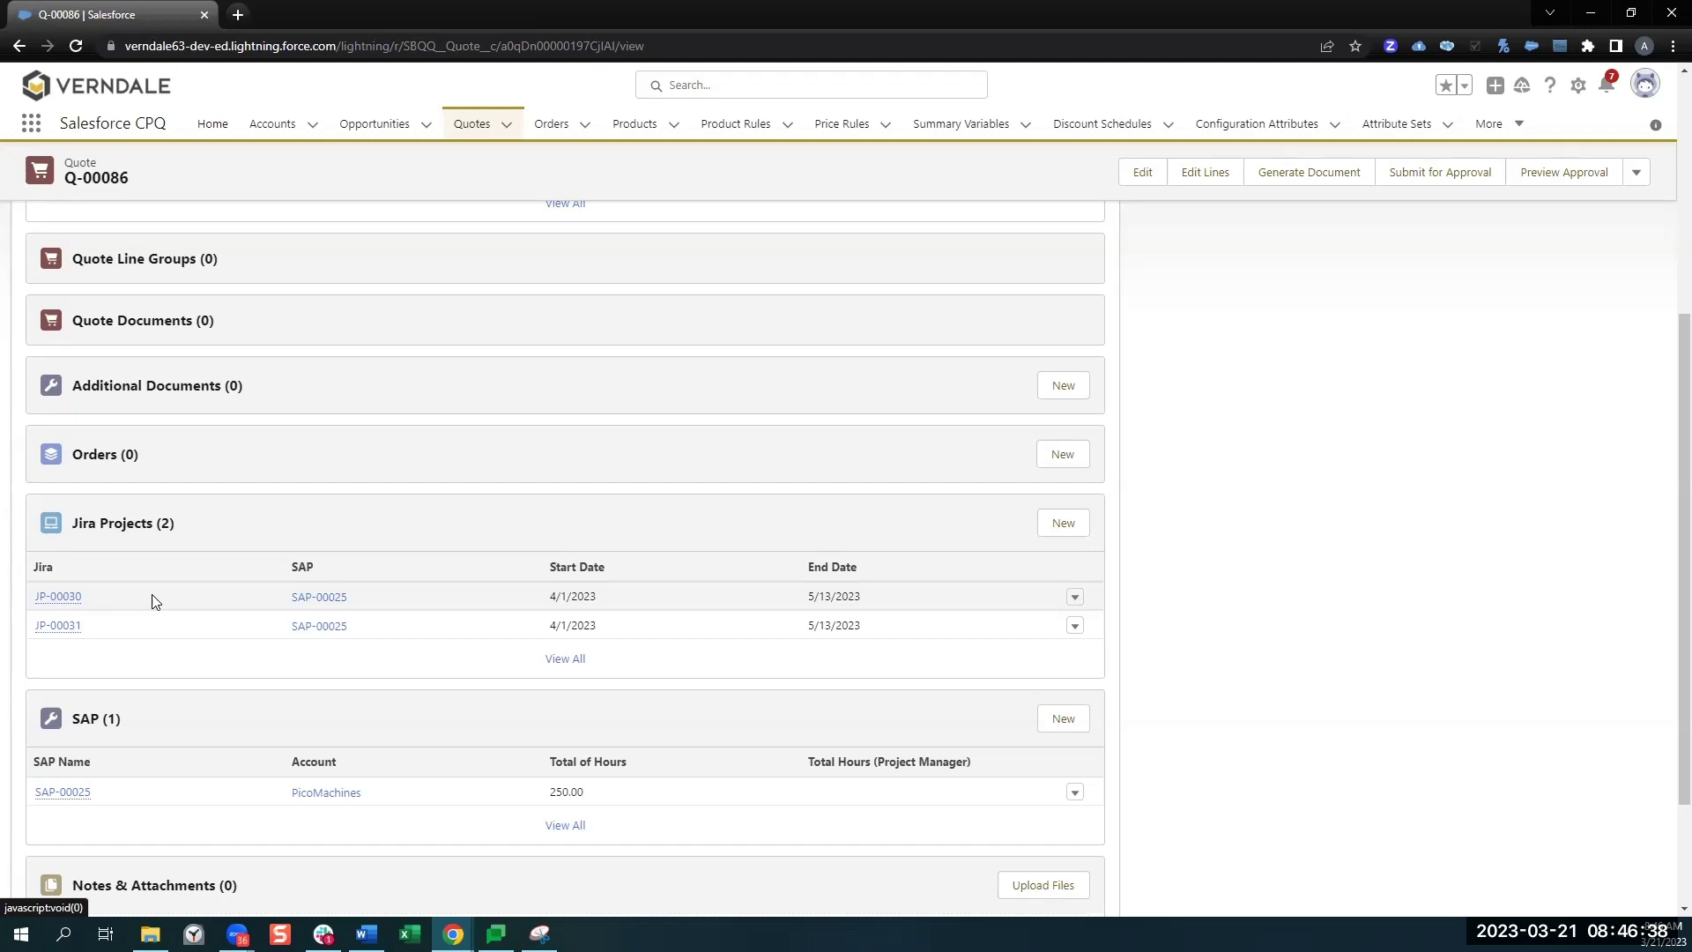
{"action": "right_click", "coordinate": [68, 597]}
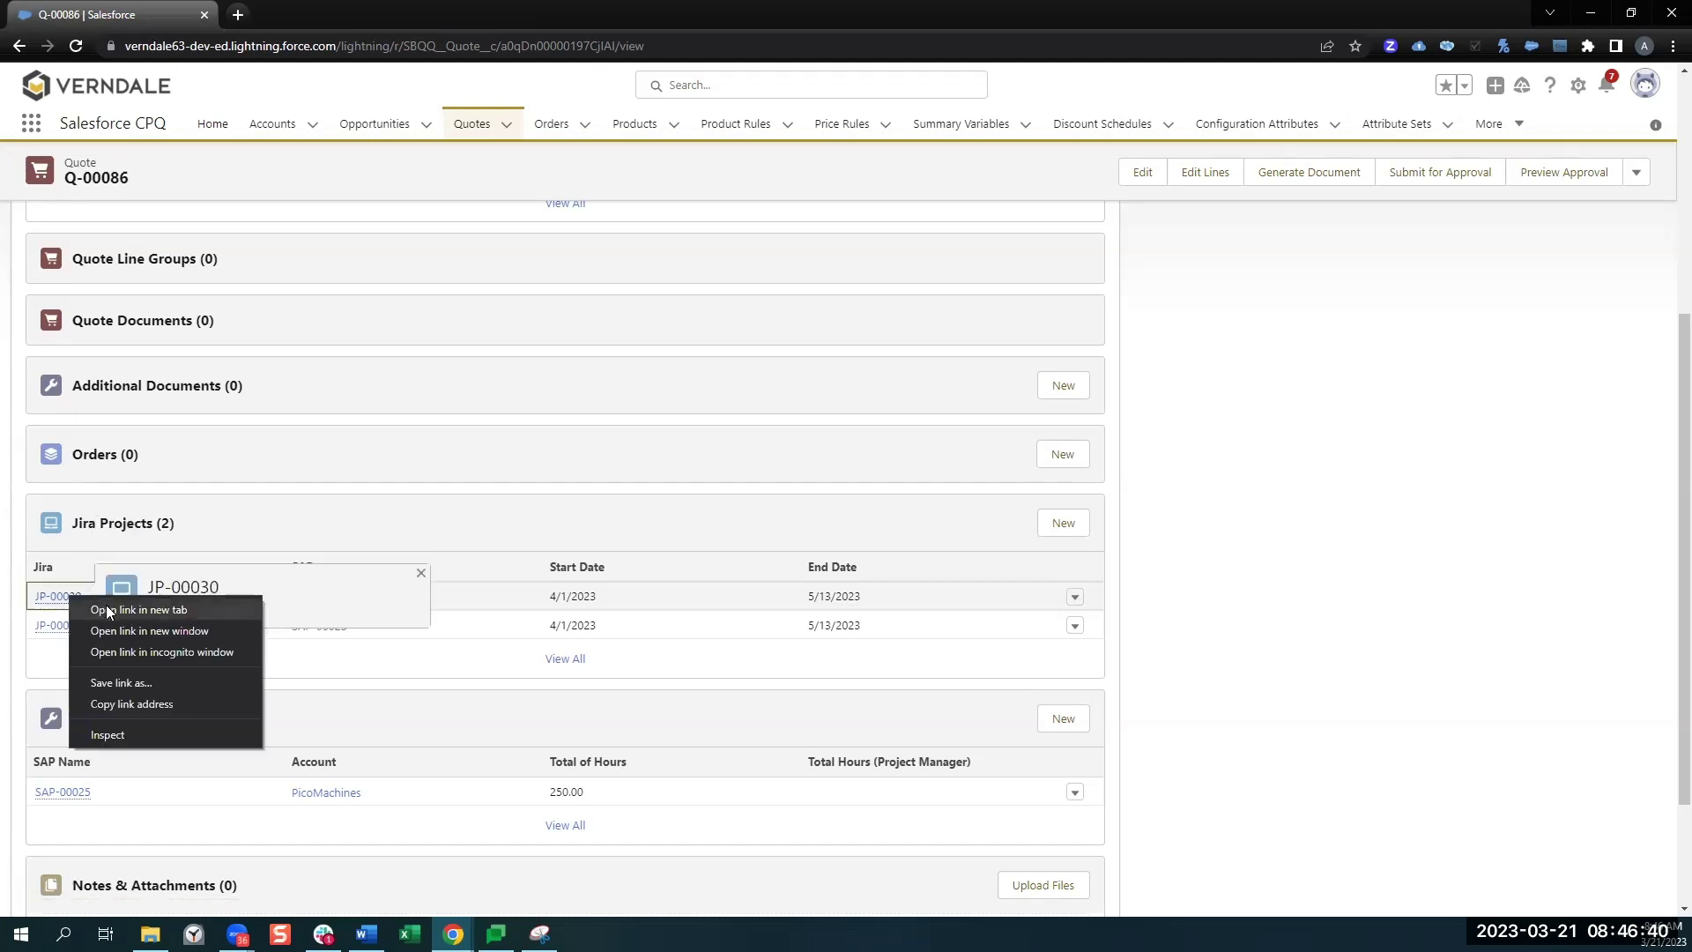
{"action": "left_click", "coordinate": [106, 608]}
{"action": "left_click", "coordinate": [353, 11]}
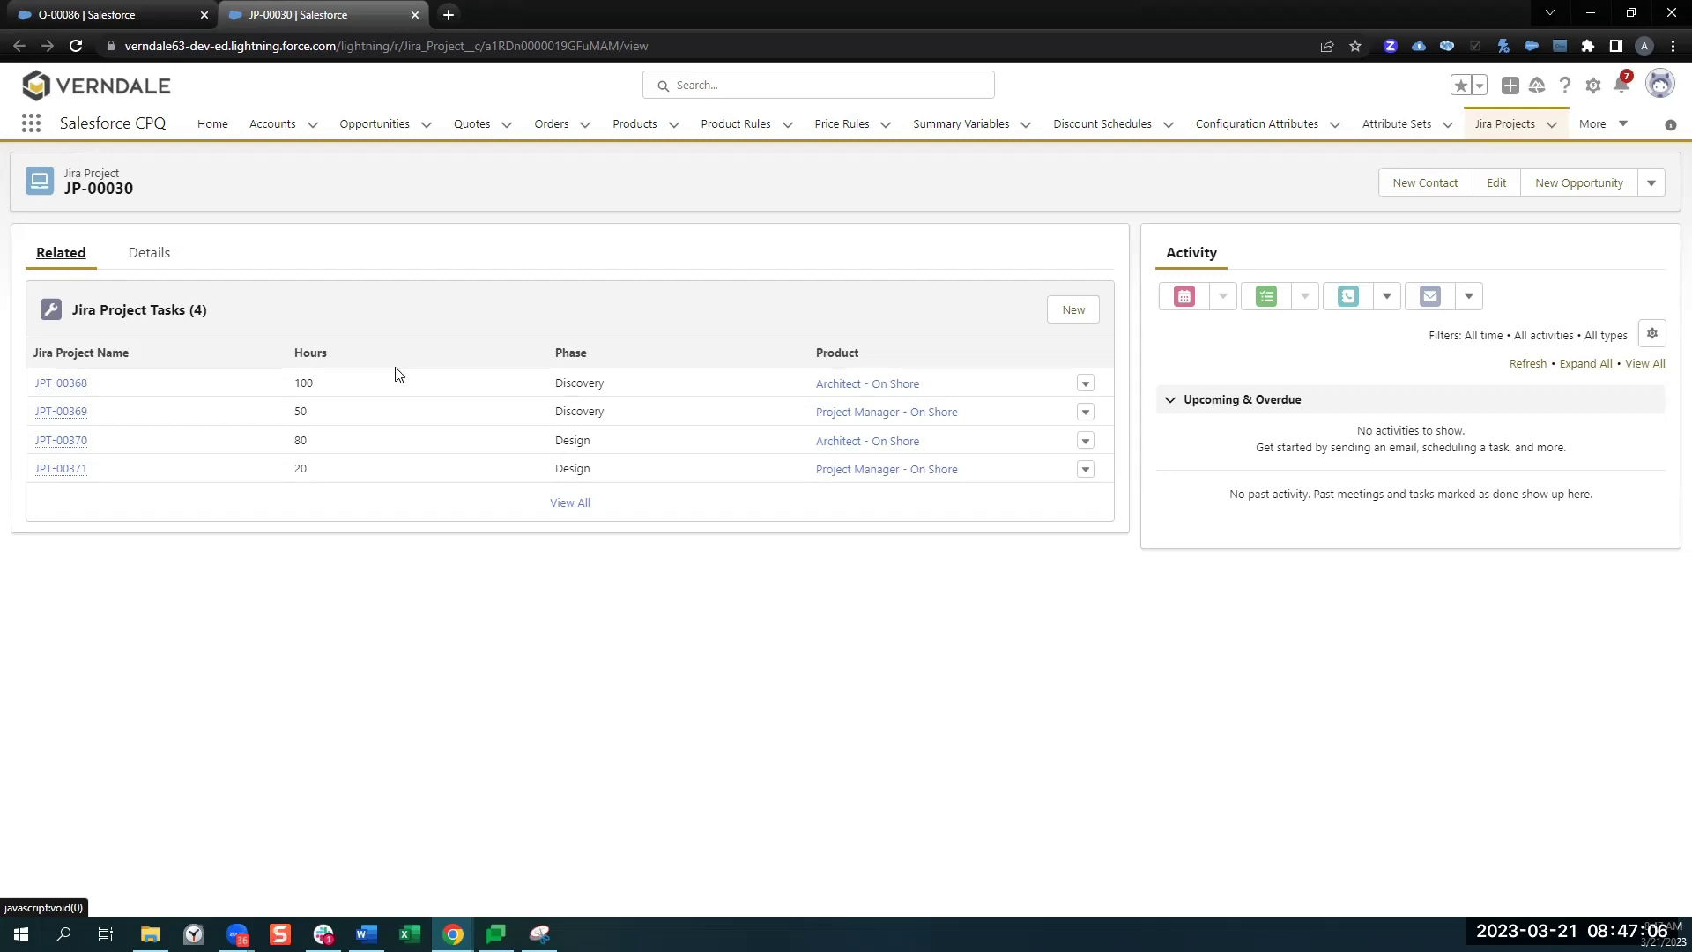
Step: Return to quote Q-00086, check its related Jira and SAP records, and show the quote's details again
{"action": "left_click", "coordinate": [132, 9]}
{"action": "scroll", "coordinate": [366, 532], "scroll_direction": "down", "scroll_amount": 2}
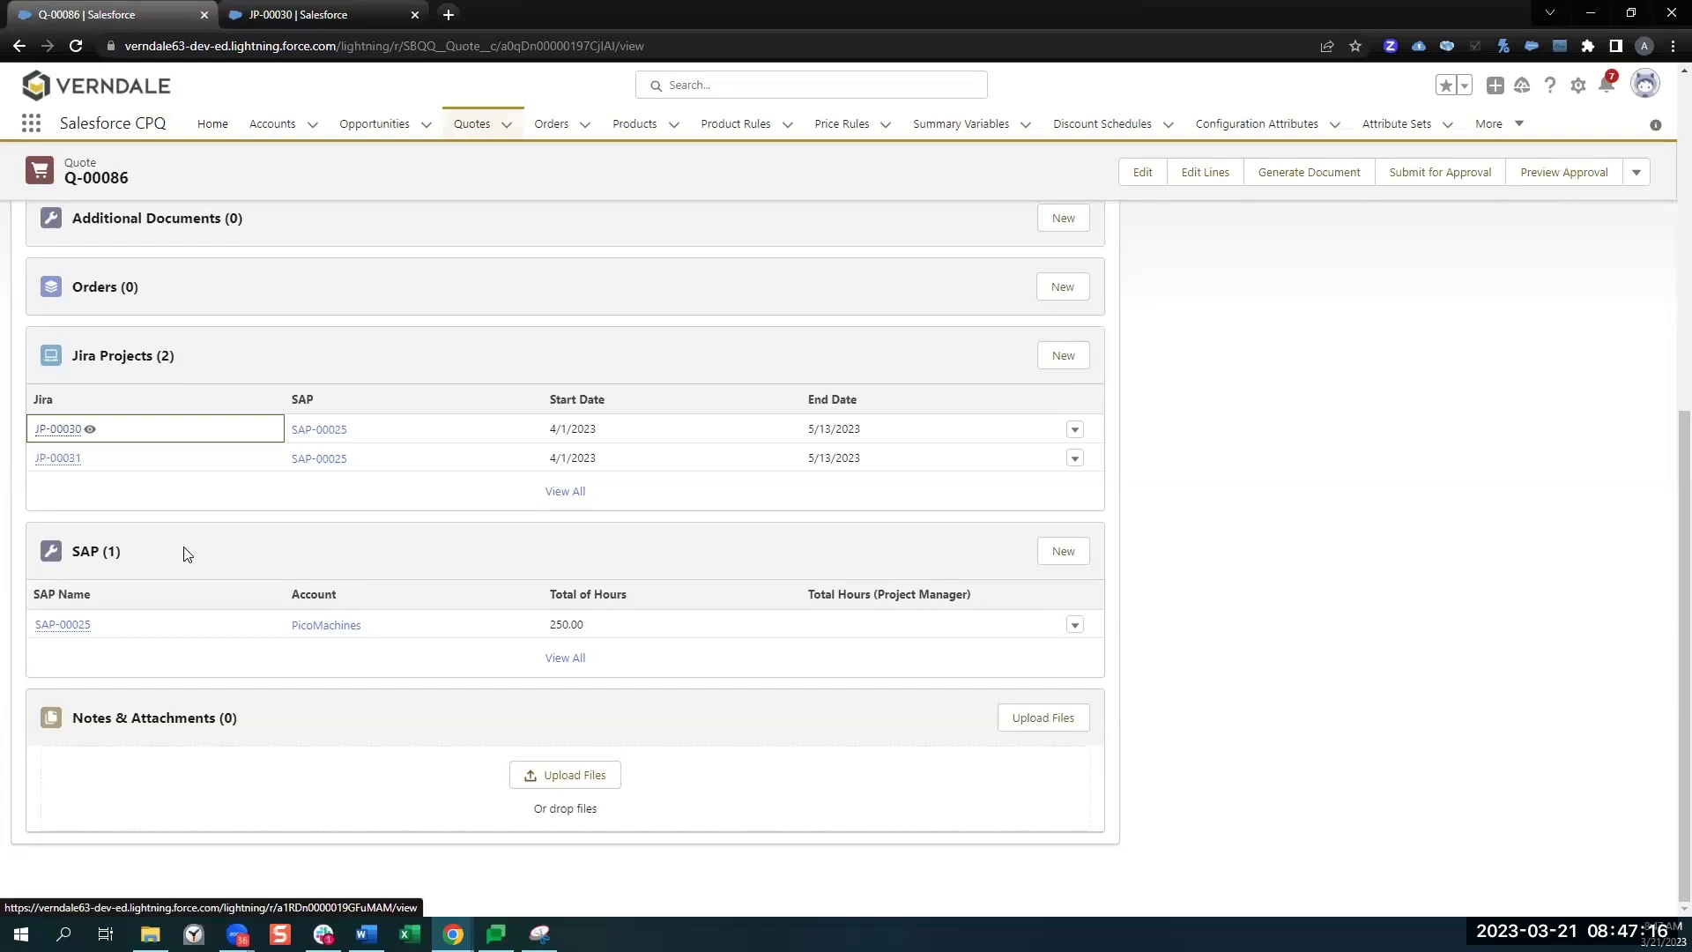
{"action": "scroll", "coordinate": [189, 555], "scroll_direction": "up", "scroll_amount": 7}
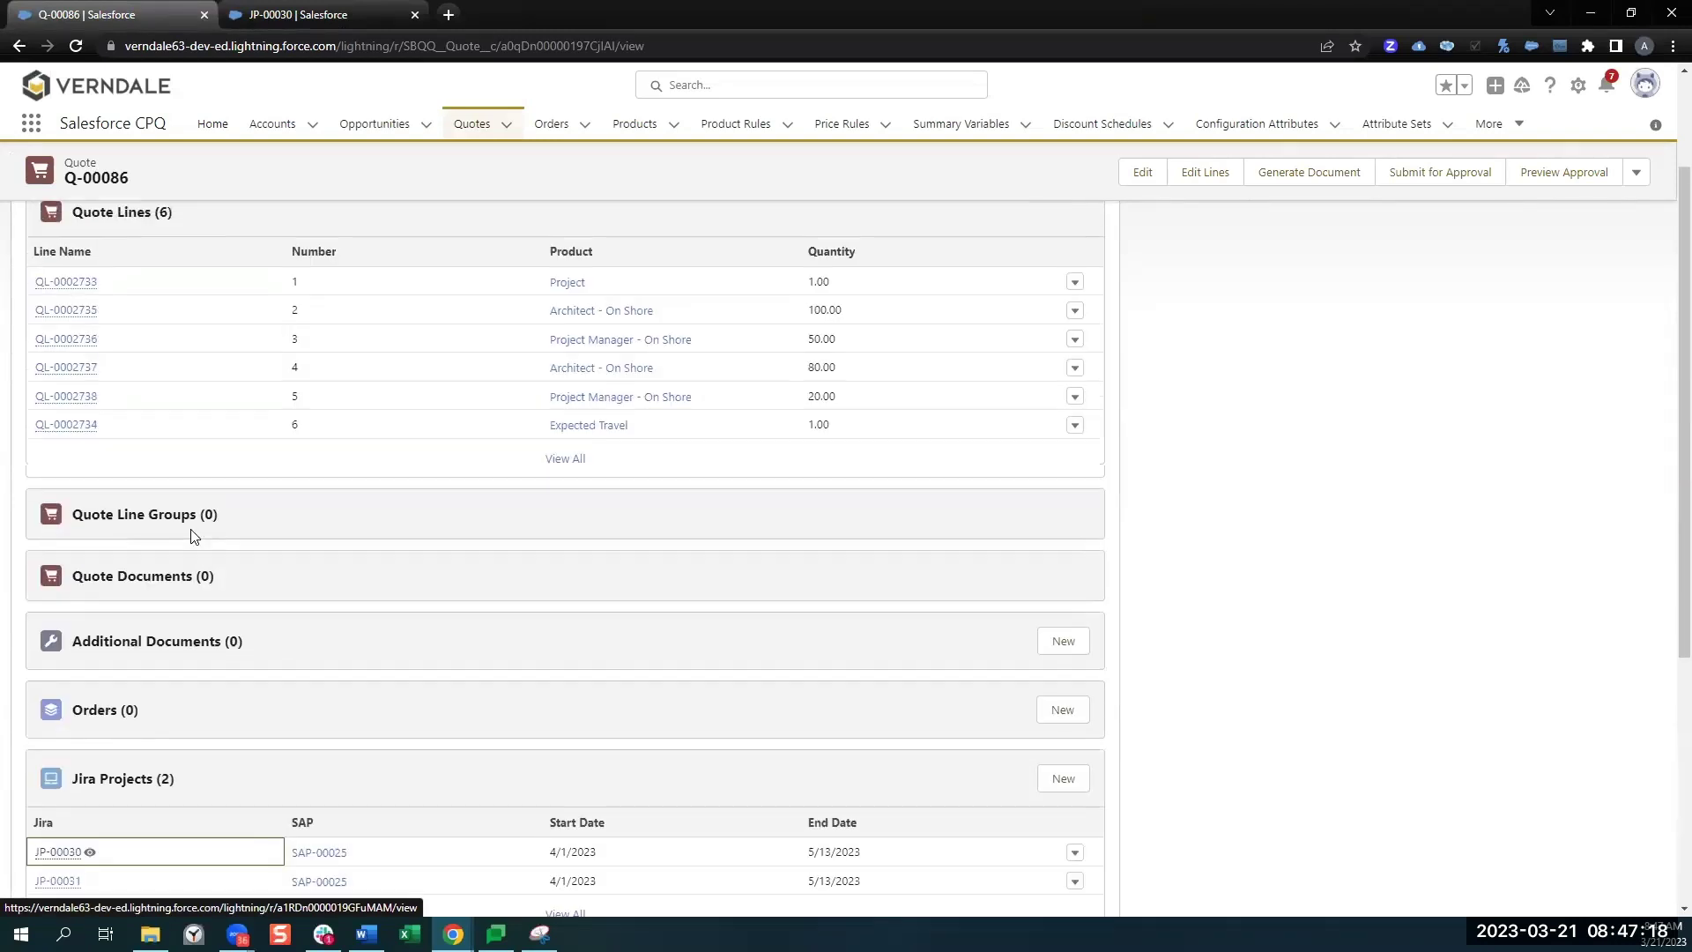
{"action": "left_click", "coordinate": [65, 256]}
{"action": "mouse_move", "coordinate": [775, 349]}
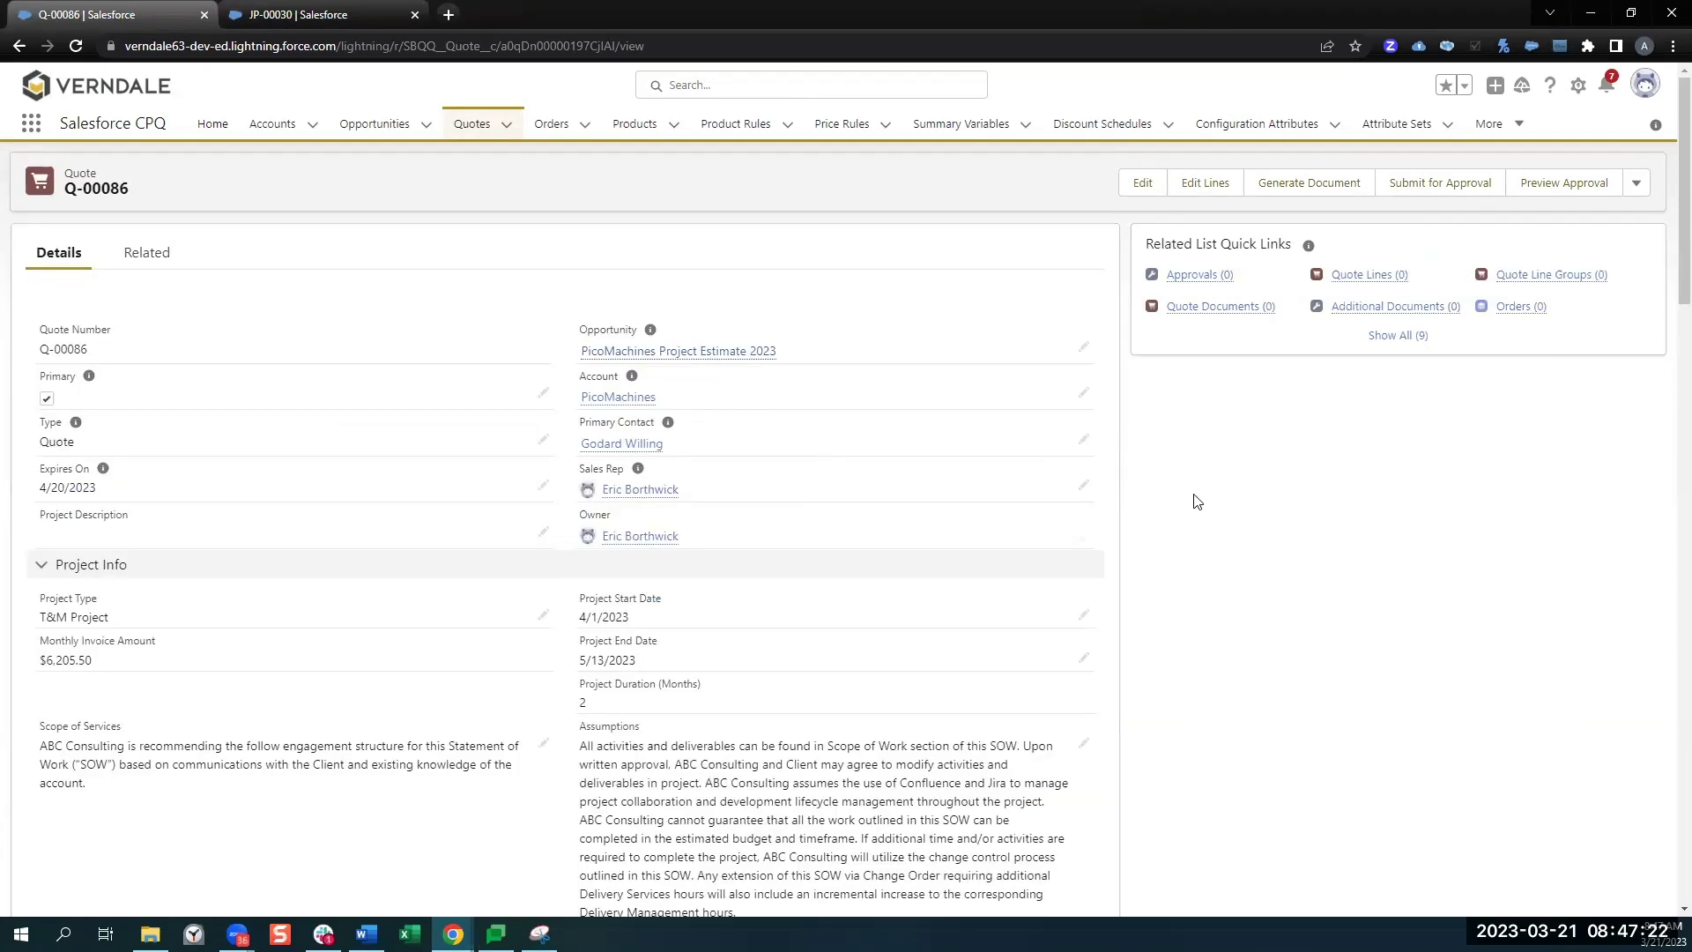